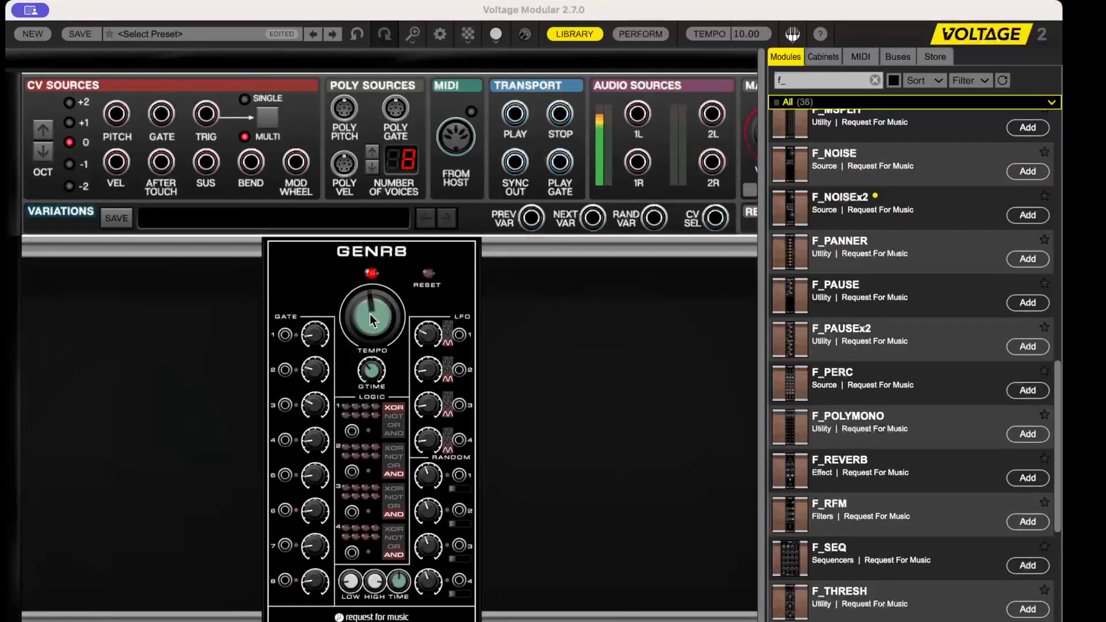
Sweep the GENR8 master clock tempo up to its fastest setting and down to its slowest.
{"action": "mouse_move", "coordinate": [371, 325]}
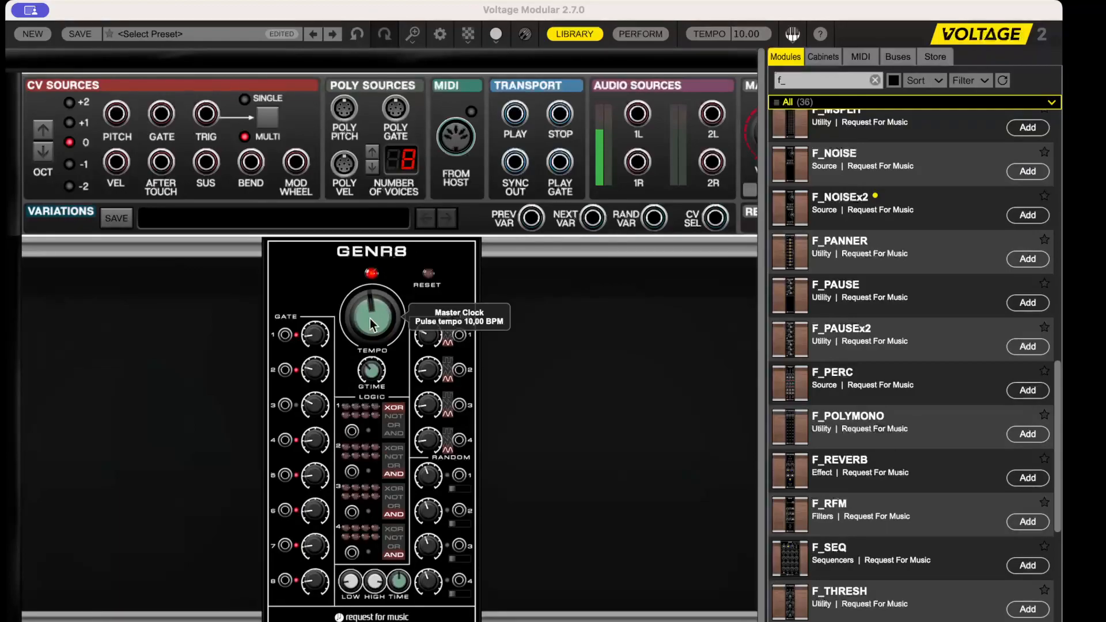
{"action": "left_click_drag", "start_coordinate": [371, 324], "coordinate": [423, 135]}
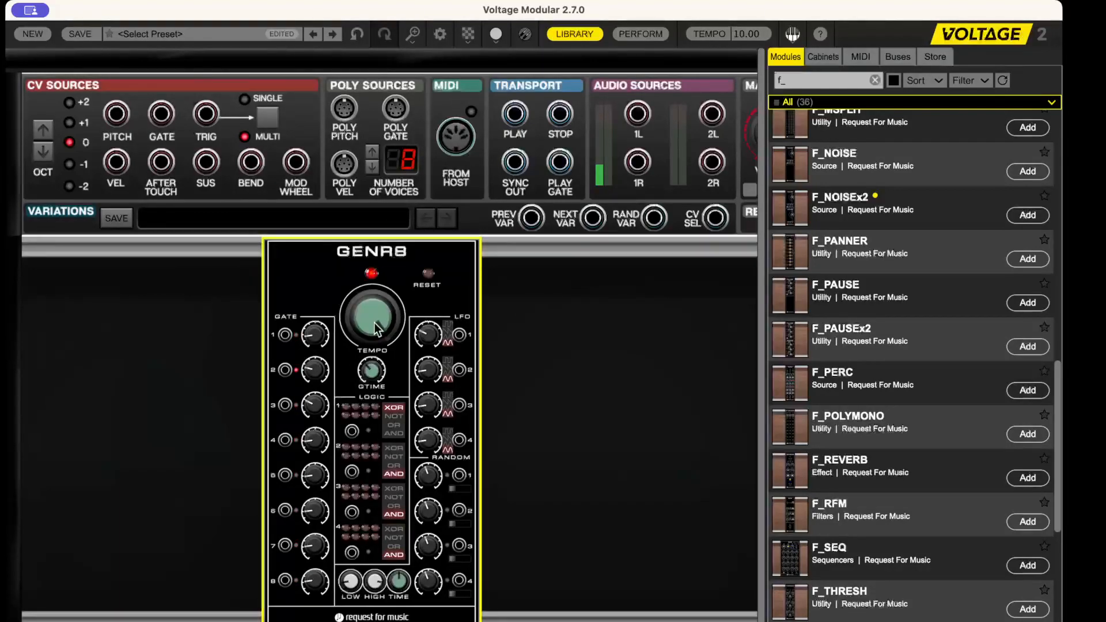
{"action": "left_click_drag", "start_coordinate": [369, 312], "coordinate": [459, 594]}
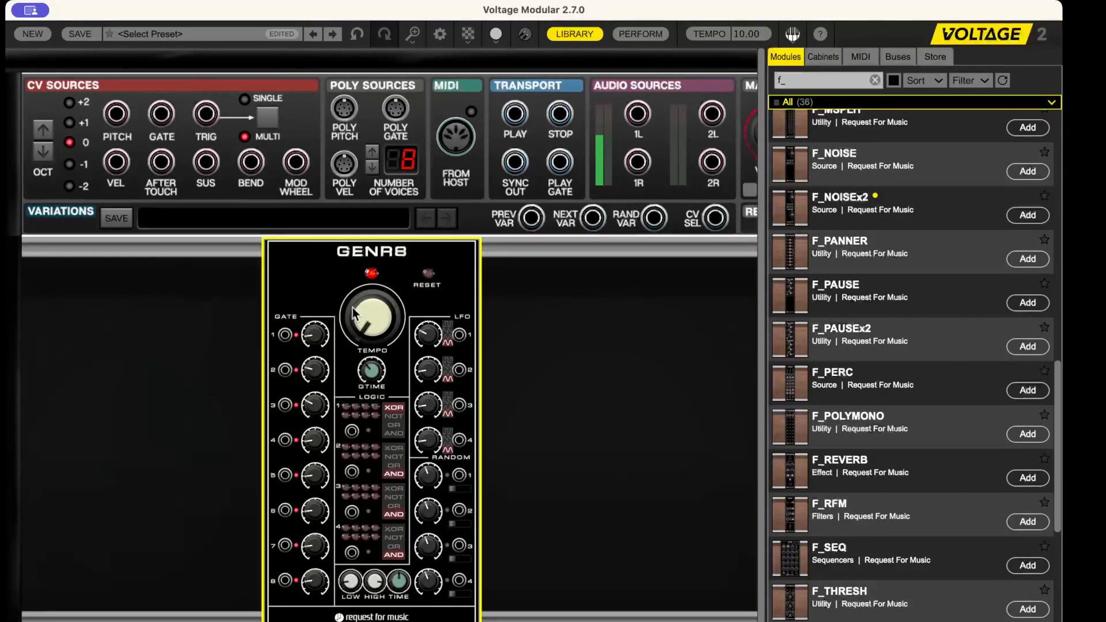
{"action": "mouse_move", "coordinate": [363, 309]}
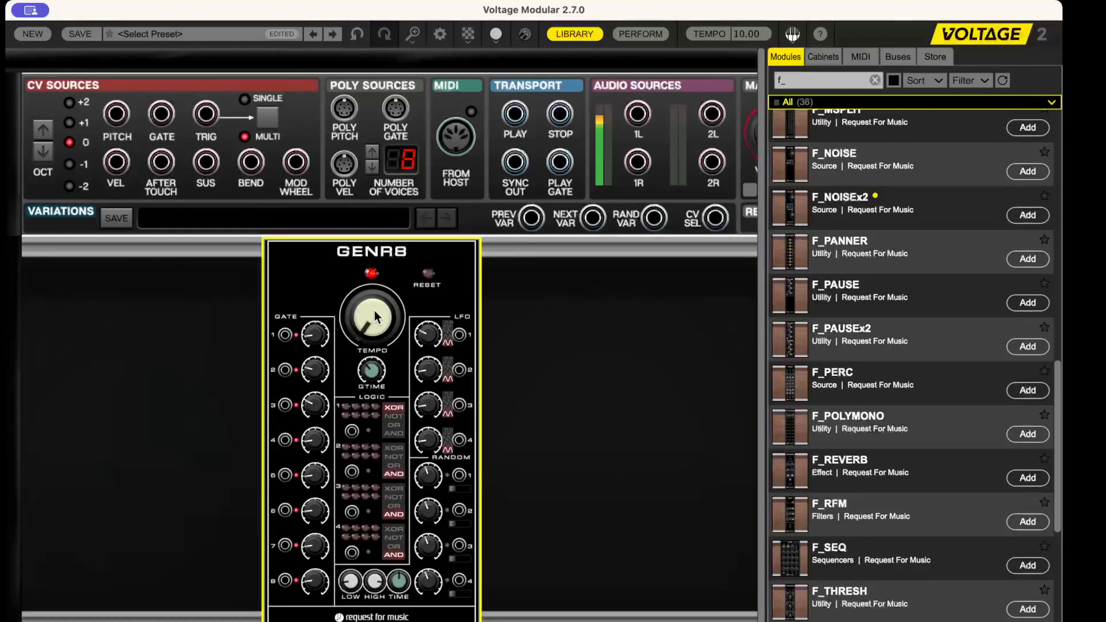
Set the GENR8 master clock tempo to exactly 10 BPM.
{"action": "mouse_move", "coordinate": [372, 332]}
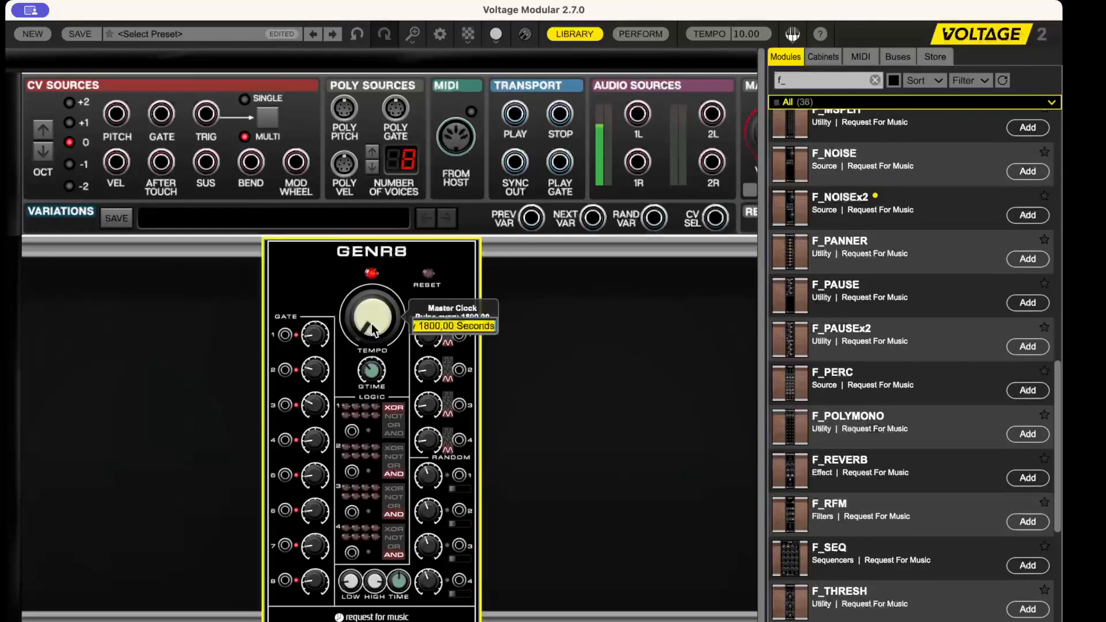
{"action": "type", "text": "10"}
{"action": "key", "text": "Return"}
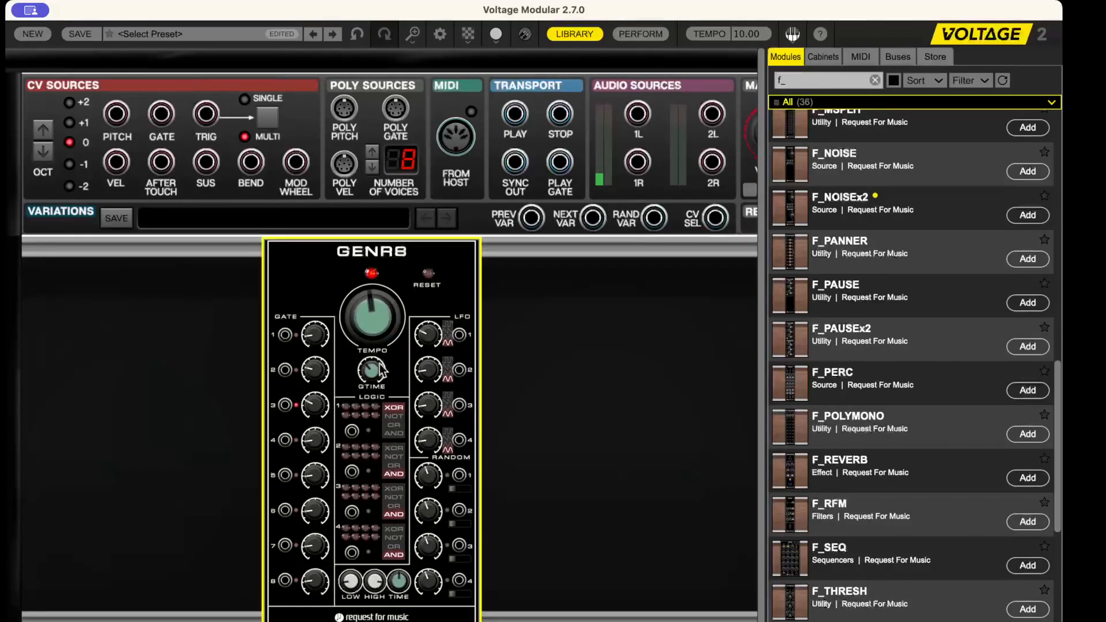
Try out different gate lengths with the GENR8 GTIME control.
{"action": "mouse_move", "coordinate": [379, 372]}
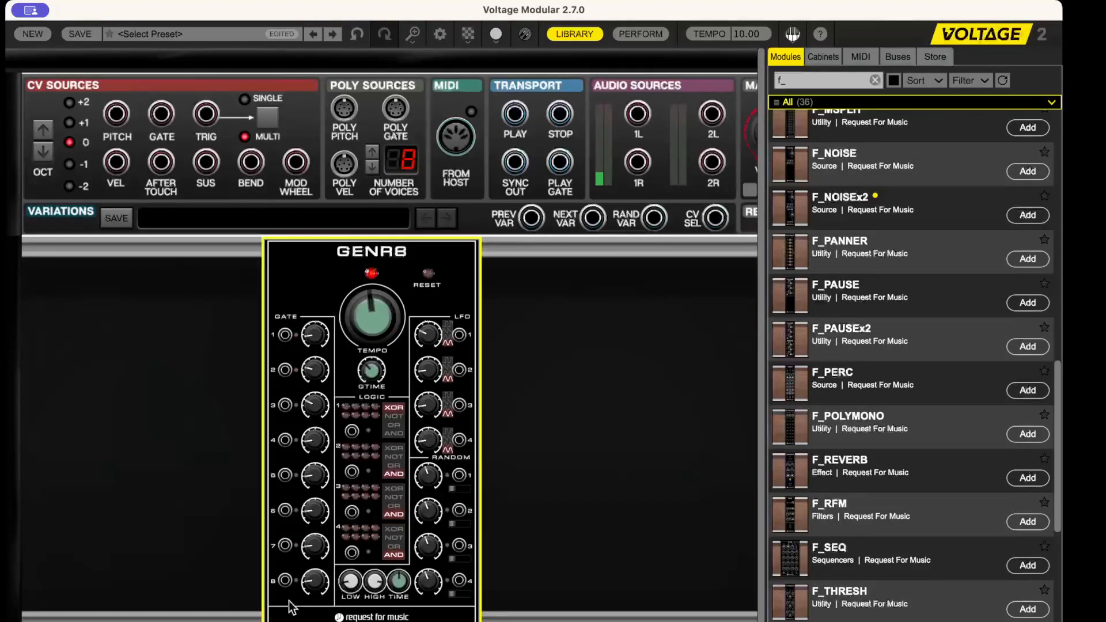
{"action": "mouse_move", "coordinate": [379, 446]}
{"action": "left_mouse_down"}
{"action": "mouse_move", "coordinate": [375, 348]}
{"action": "mouse_move", "coordinate": [390, 252]}
{"action": "mouse_move", "coordinate": [380, 457]}
{"action": "left_mouse_up"}
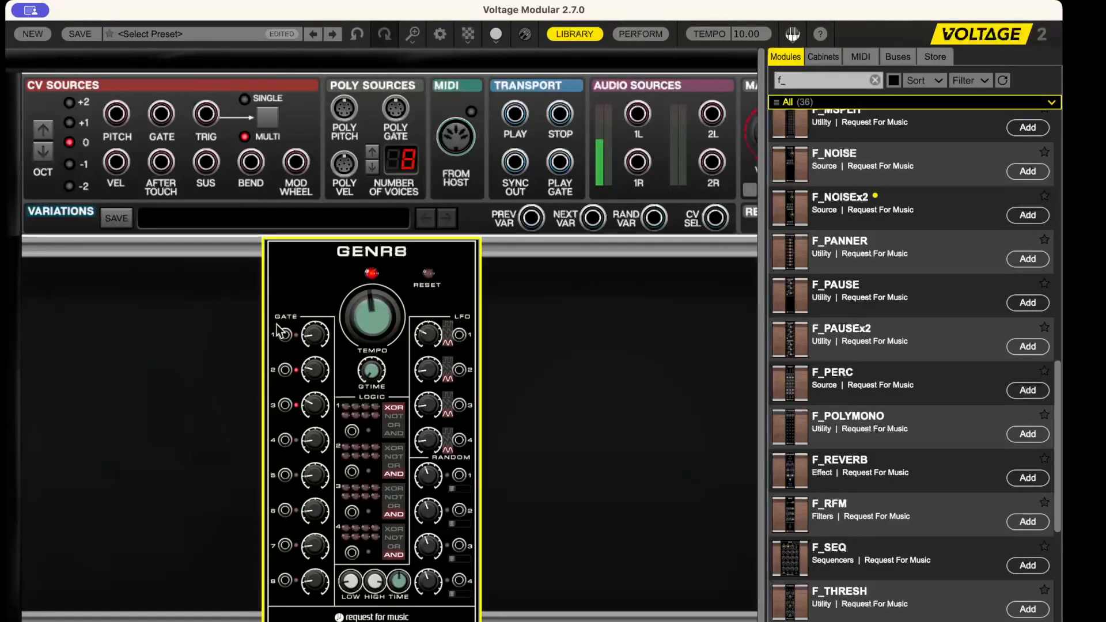
{"action": "left_click_drag", "start_coordinate": [370, 371], "coordinate": [441, 102]}
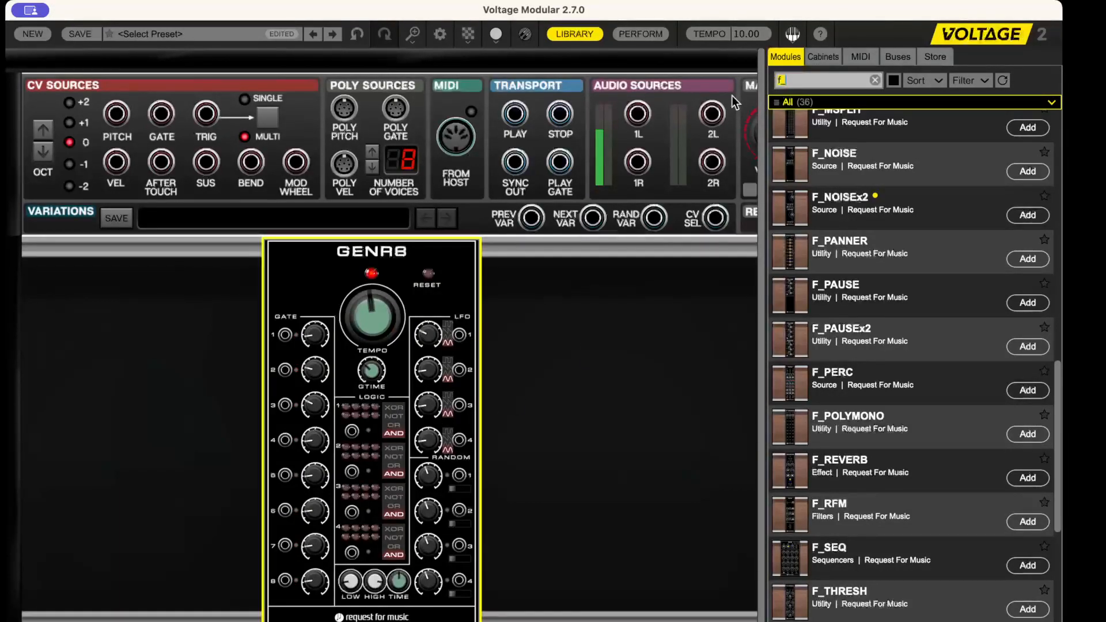
Search the module library for "slow", add the Slow-Scope beside GENR8, and widen the window to fit it.
{"action": "type", "text": "s"}
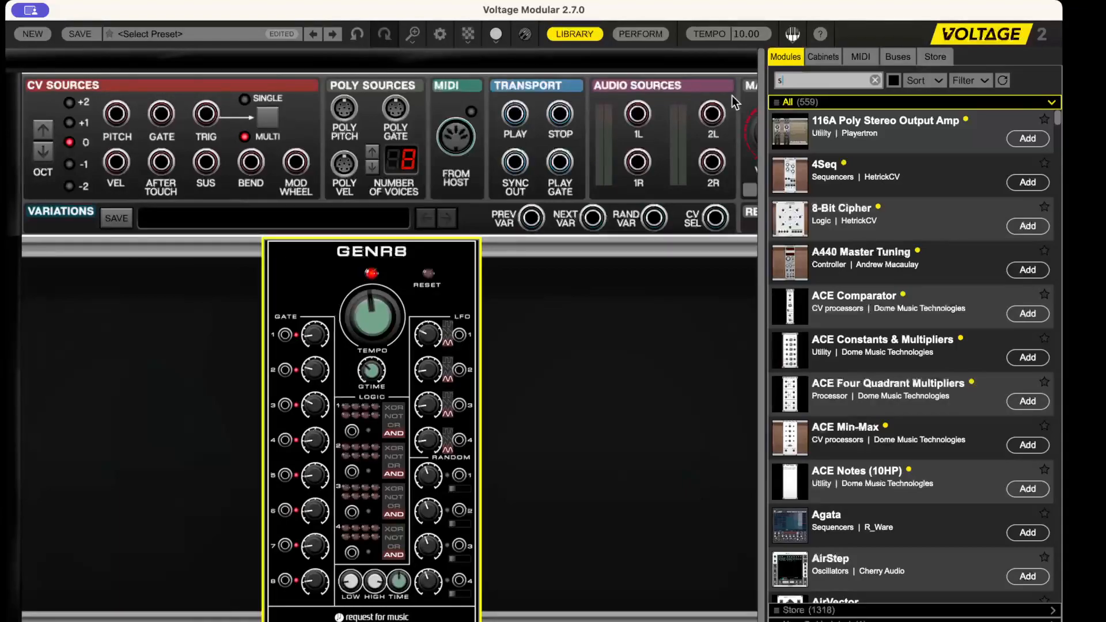
{"action": "type", "text": "low"}
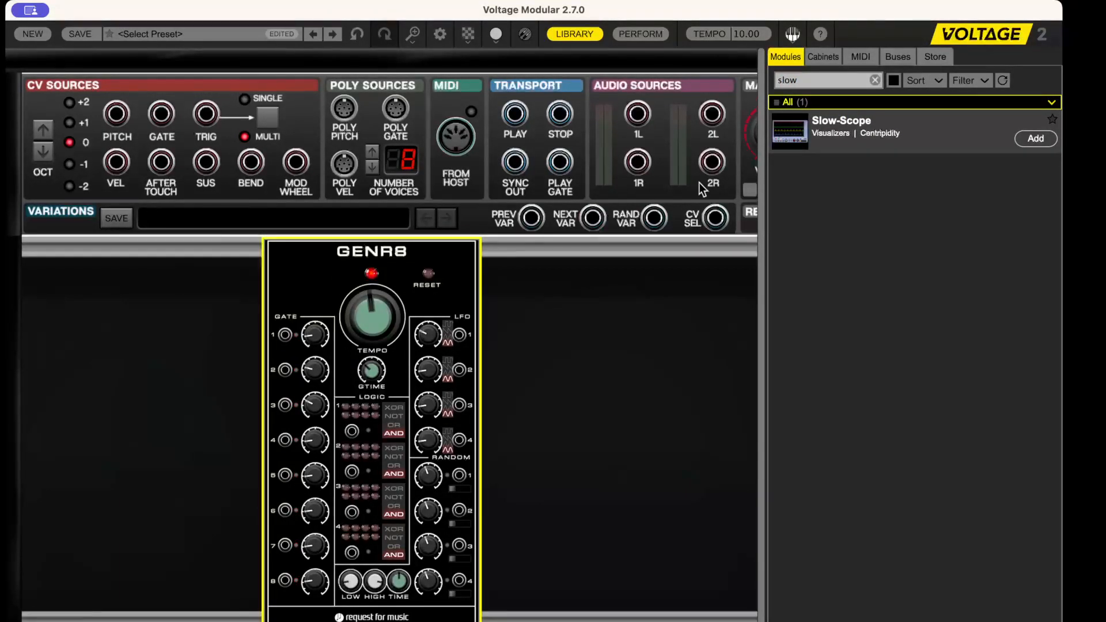
{"action": "double_click", "coordinate": [800, 124]}
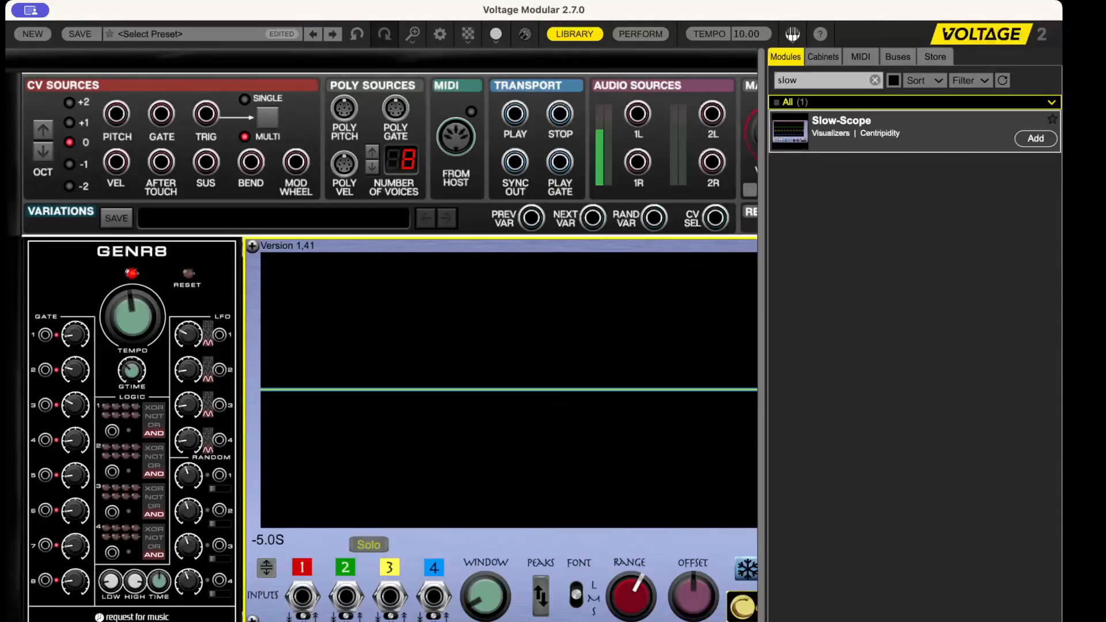
{"action": "left_click_drag", "start_coordinate": [1063, 620], "coordinate": [1105, 620]}
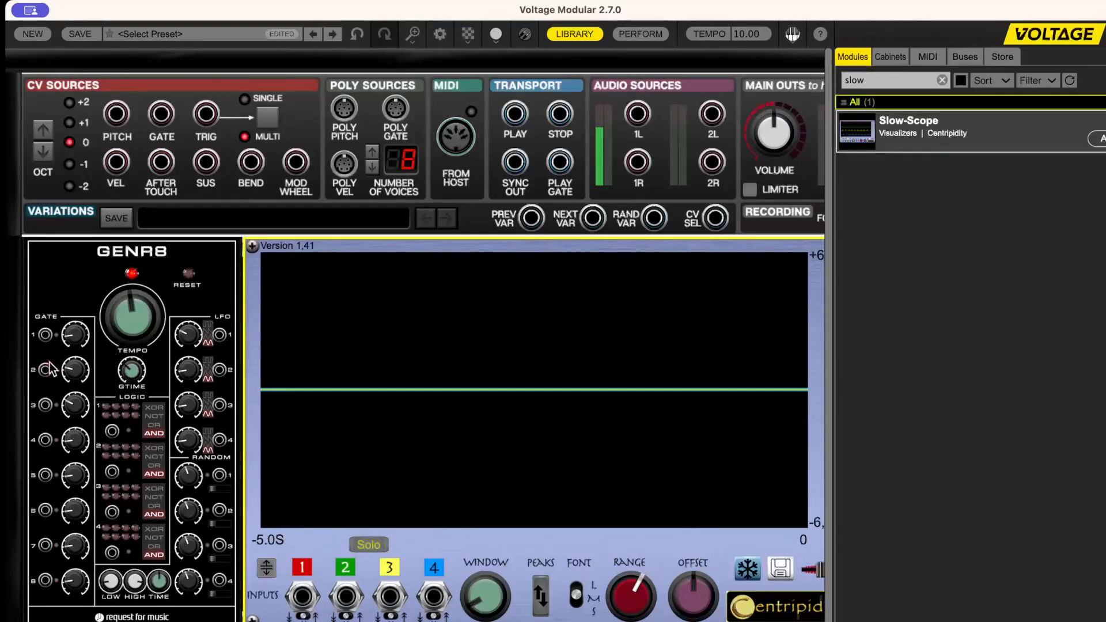
Patch the GENR8 gate 1 output into Slow-Scope input 1.
{"action": "left_click_drag", "start_coordinate": [45, 336], "coordinate": [104, 392]}
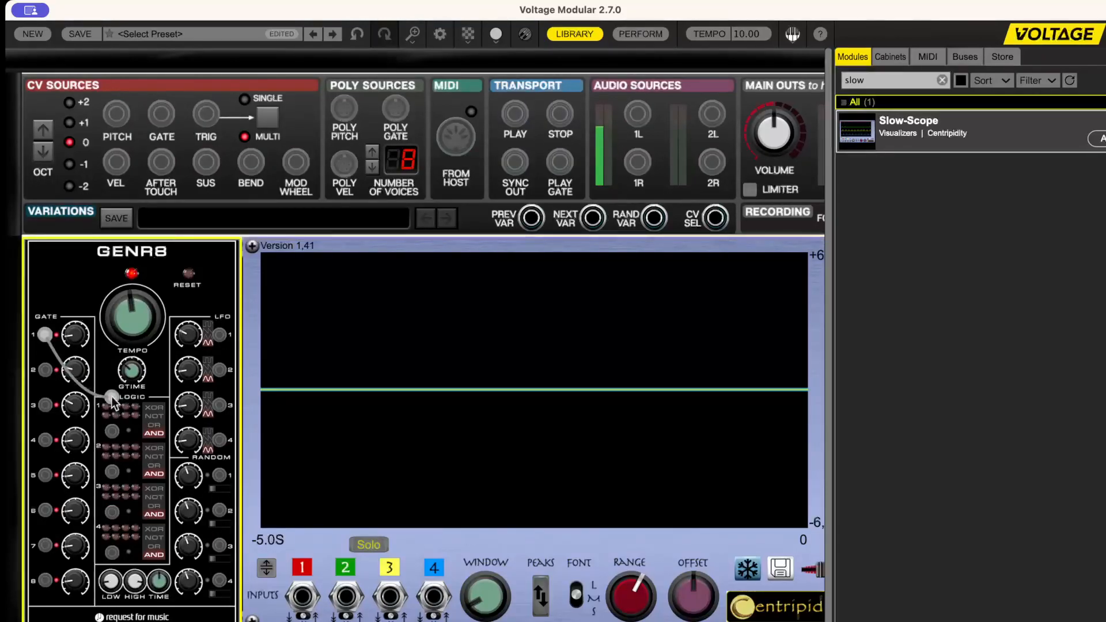
{"action": "left_click_drag", "start_coordinate": [305, 603], "coordinate": [302, 598]}
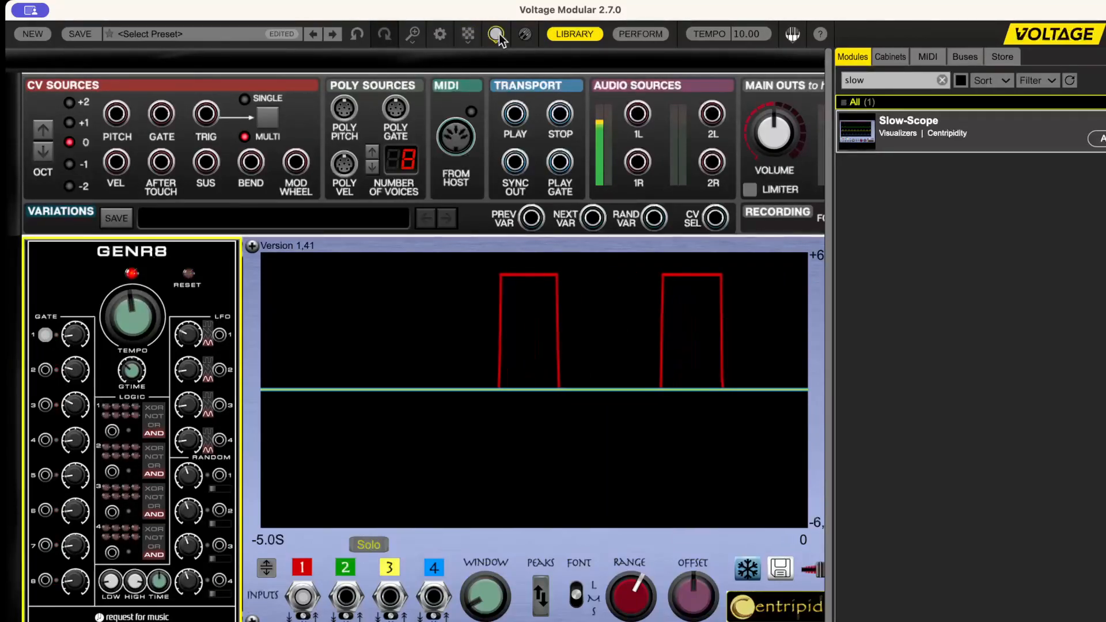
Briefly show the patch cables and open the cable colour palette, leaving the cables hidden.
{"action": "left_click", "coordinate": [525, 35]}
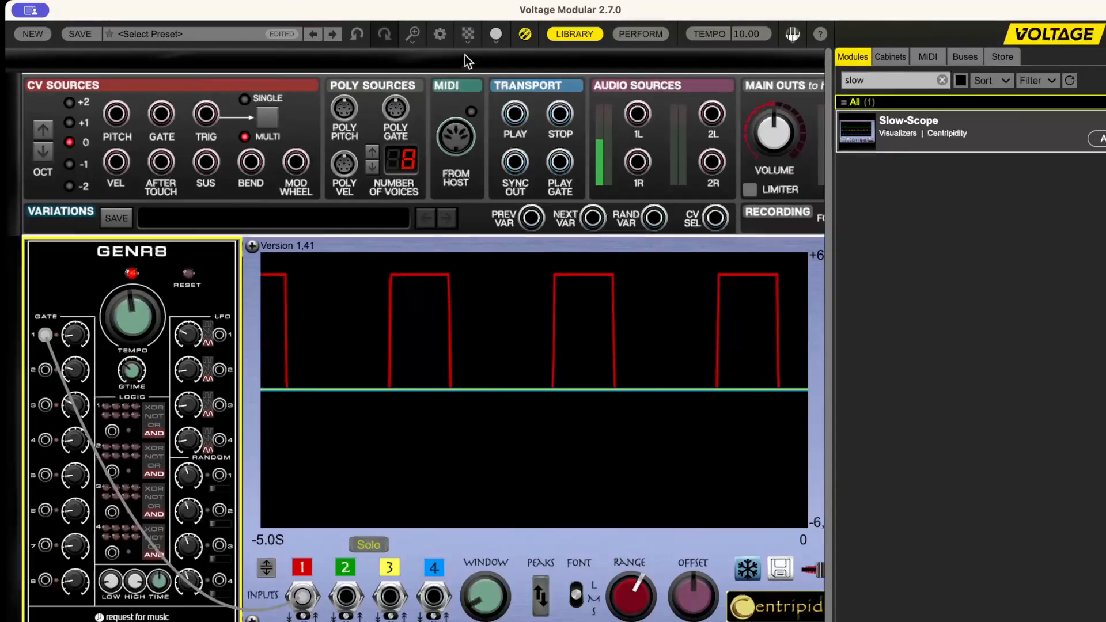
{"action": "left_click", "coordinate": [496, 35]}
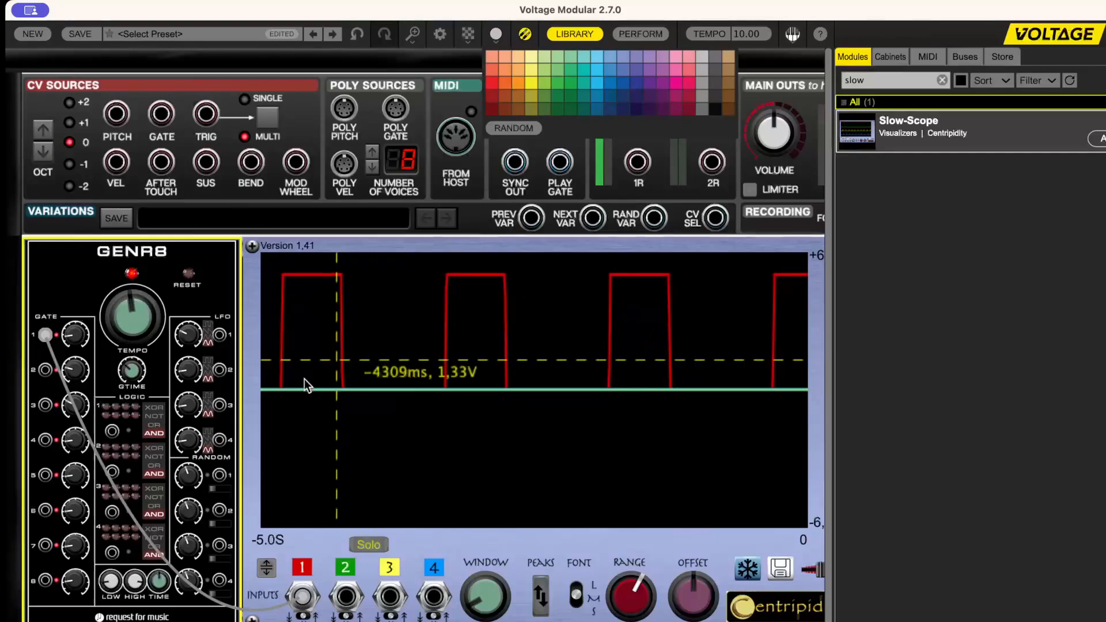
{"action": "left_click", "coordinate": [525, 37]}
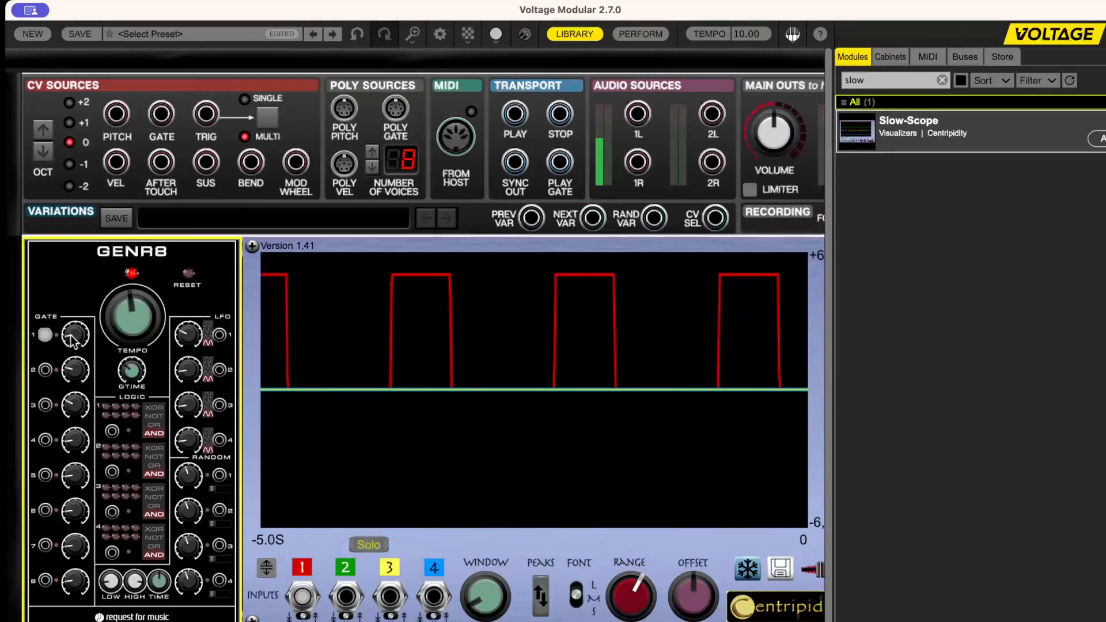
Patch GENR8 gates 2 and 3 into Slow-Scope inputs 2 and 3, and split the scope traces into separate lanes.
{"action": "mouse_move", "coordinate": [71, 341]}
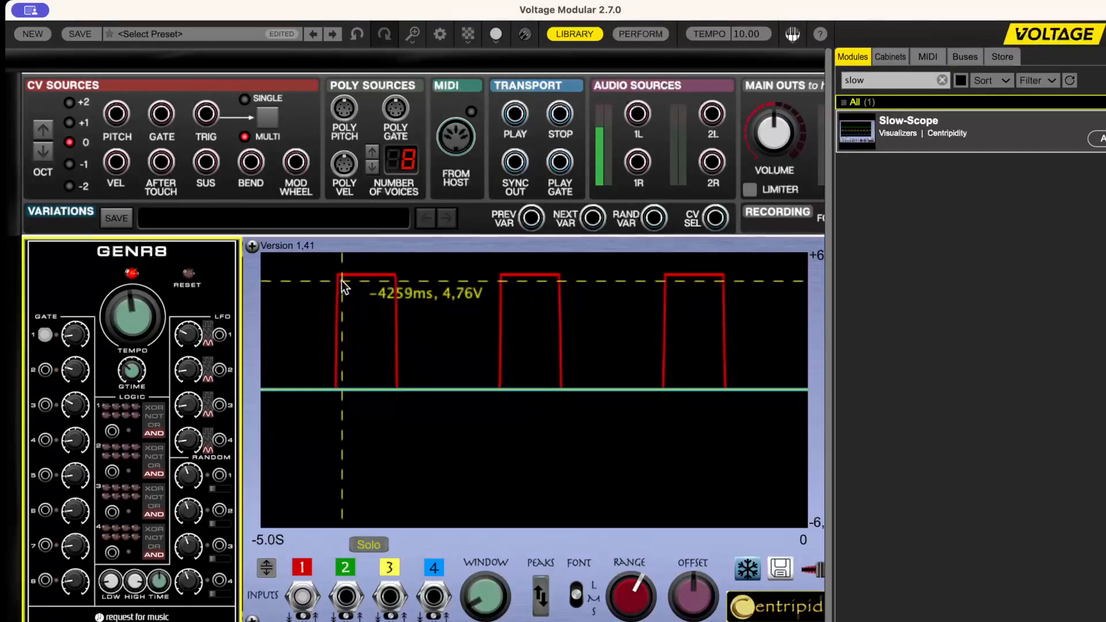
{"action": "mouse_move", "coordinate": [45, 370]}
{"action": "left_mouse_down"}
{"action": "mouse_move", "coordinate": [242, 591]}
{"action": "mouse_move", "coordinate": [345, 598]}
{"action": "left_mouse_up"}
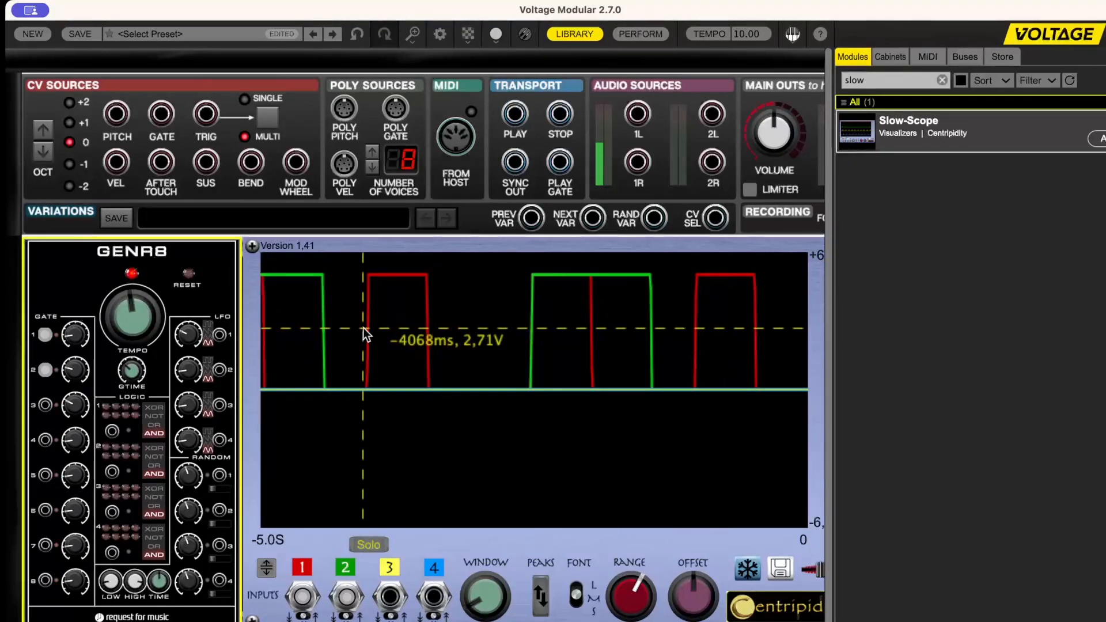
{"action": "left_click", "coordinate": [262, 570]}
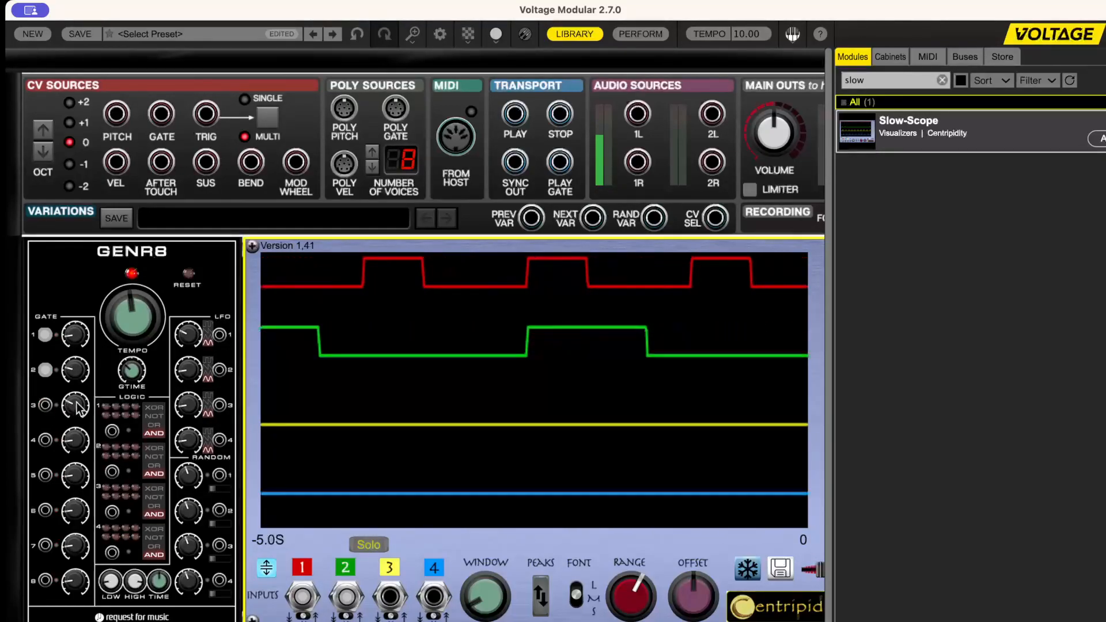
{"action": "mouse_move", "coordinate": [81, 409]}
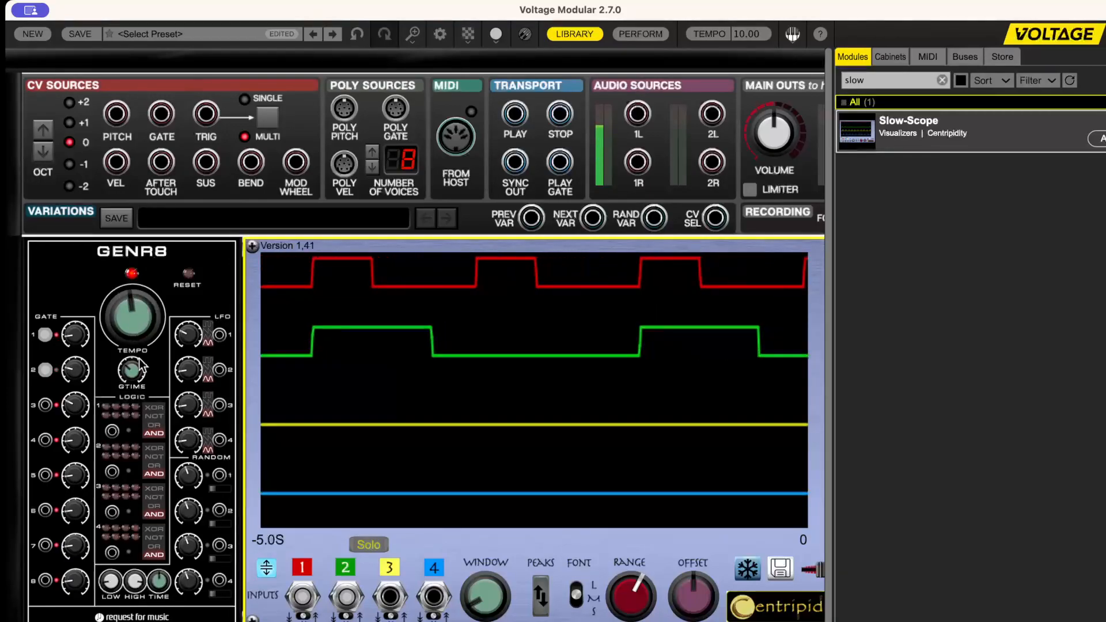
{"action": "left_click_drag", "start_coordinate": [45, 405], "coordinate": [390, 597]}
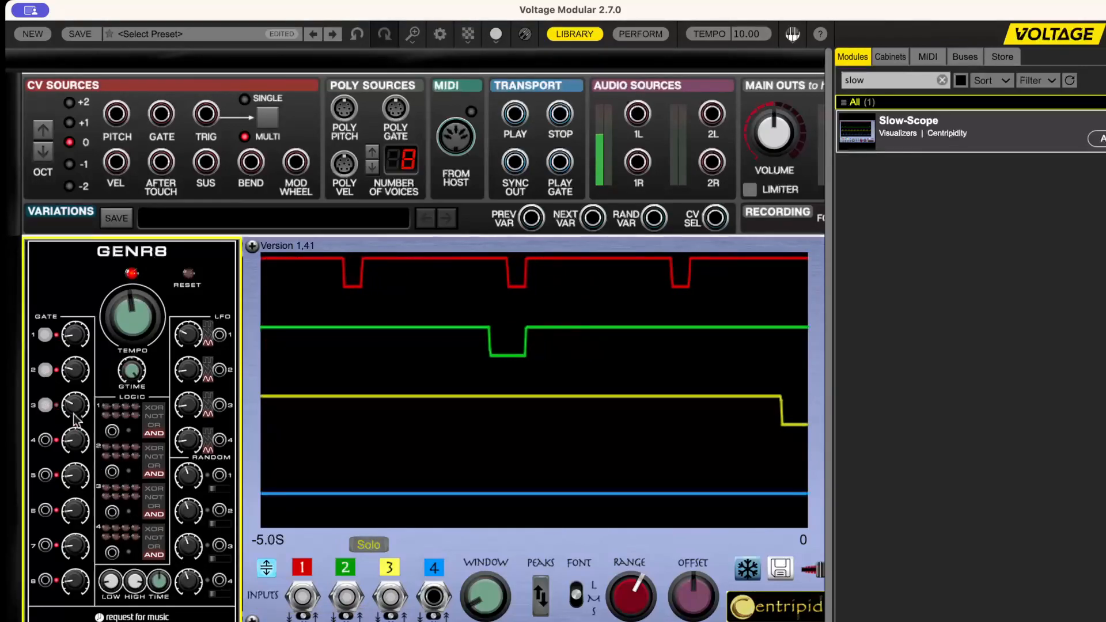
Enable gates 1 and 2 in GENR8 logic section 1 and patch its output into Slow-Scope input 3.
{"action": "left_click", "coordinate": [105, 407]}
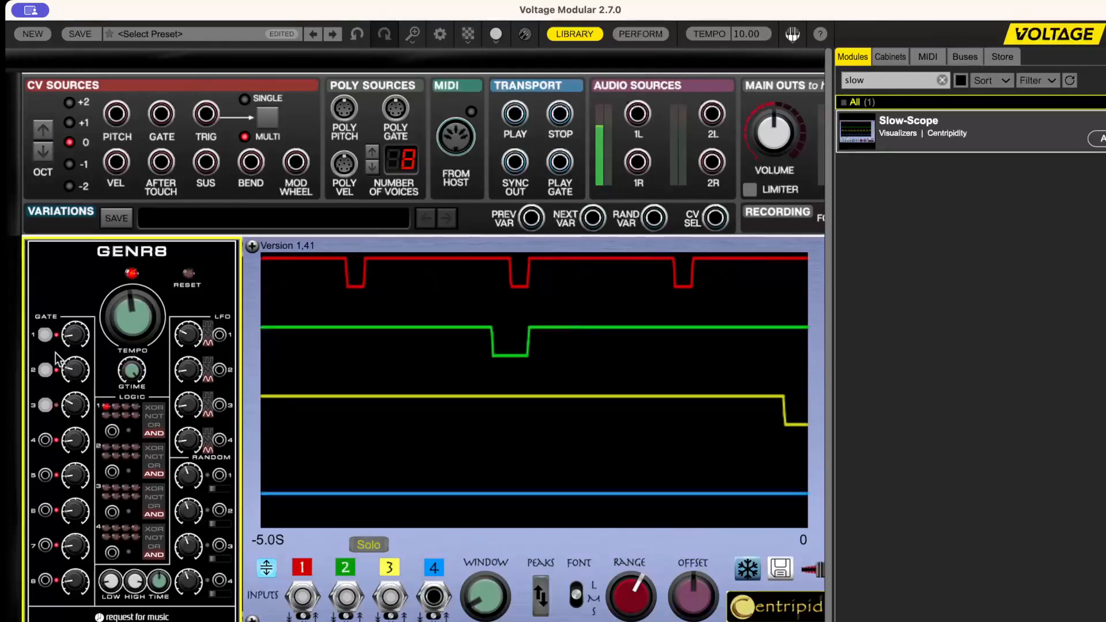
{"action": "left_click", "coordinate": [113, 407]}
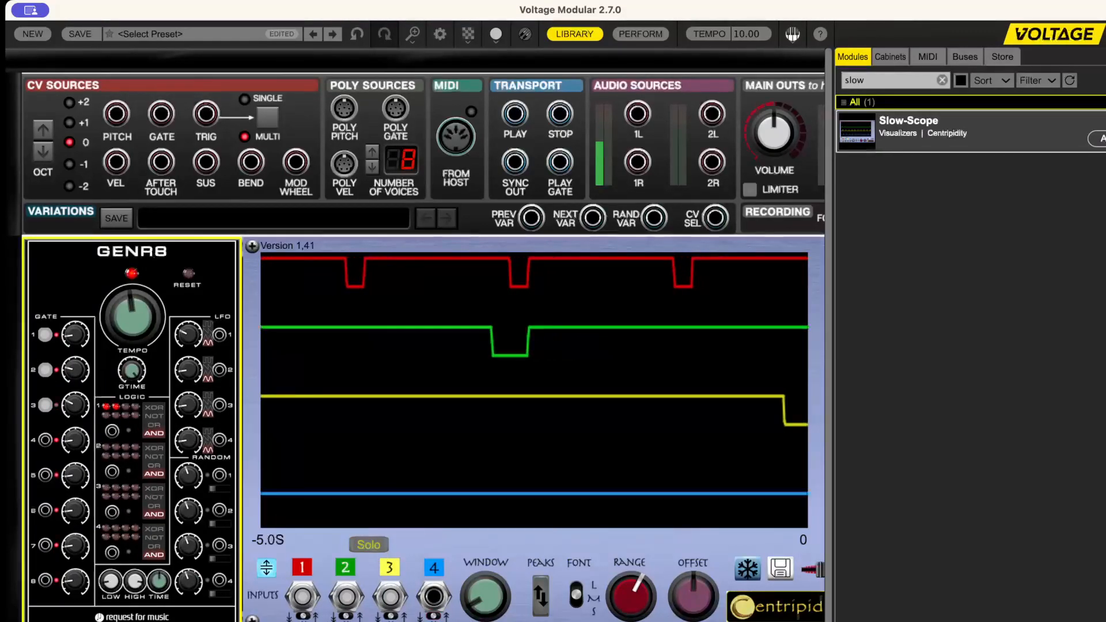
{"action": "mouse_move", "coordinate": [380, 591]}
{"action": "left_mouse_down"}
{"action": "mouse_move", "coordinate": [129, 460]}
{"action": "mouse_move", "coordinate": [173, 518]}
{"action": "mouse_move", "coordinate": [283, 599]}
{"action": "mouse_move", "coordinate": [395, 596]}
{"action": "left_mouse_up"}
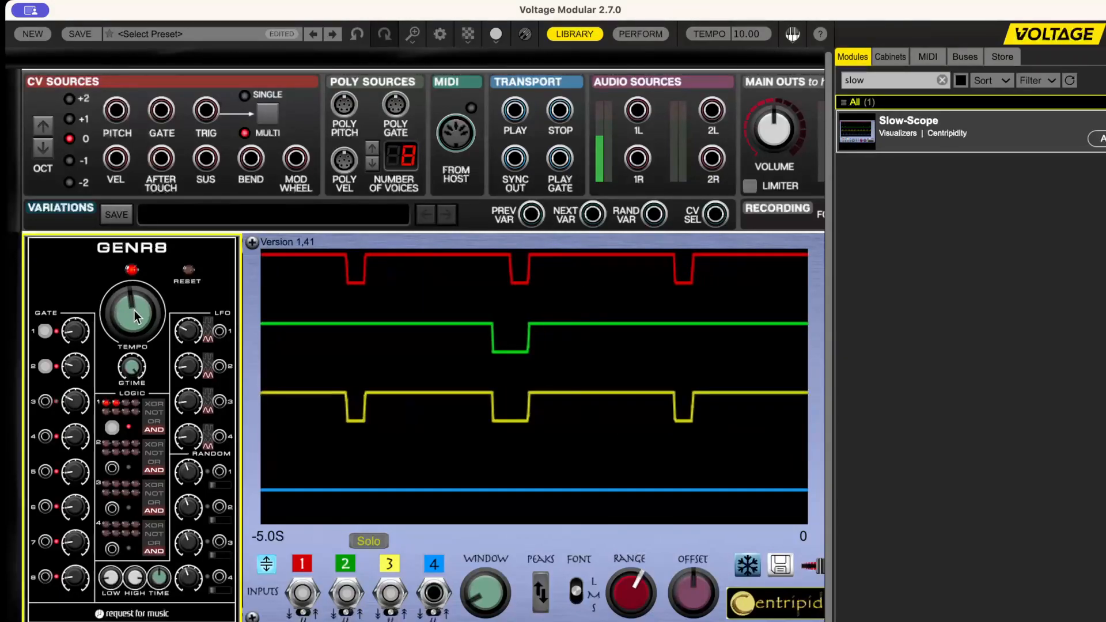
Raise the GENR8 master clock tempo and shorten the gate time.
{"action": "left_click_drag", "start_coordinate": [146, 279], "coordinate": [149, 282]}
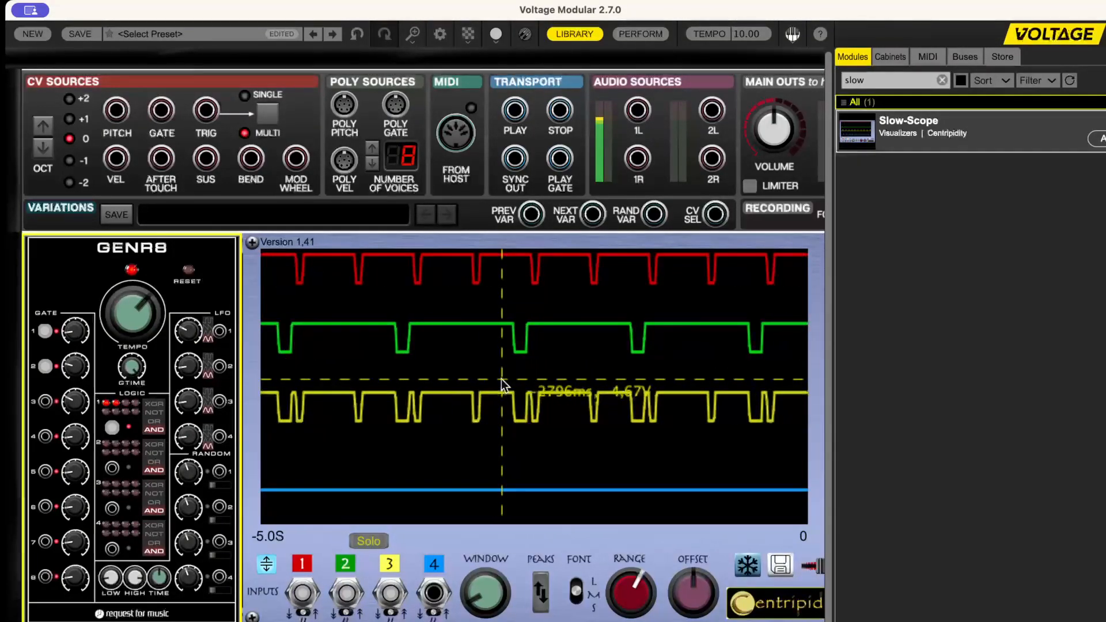
{"action": "mouse_move", "coordinate": [143, 396]}
{"action": "left_mouse_down"}
{"action": "mouse_move", "coordinate": [154, 477]}
{"action": "mouse_move", "coordinate": [106, 408]}
{"action": "mouse_move", "coordinate": [127, 384]}
{"action": "left_mouse_up"}
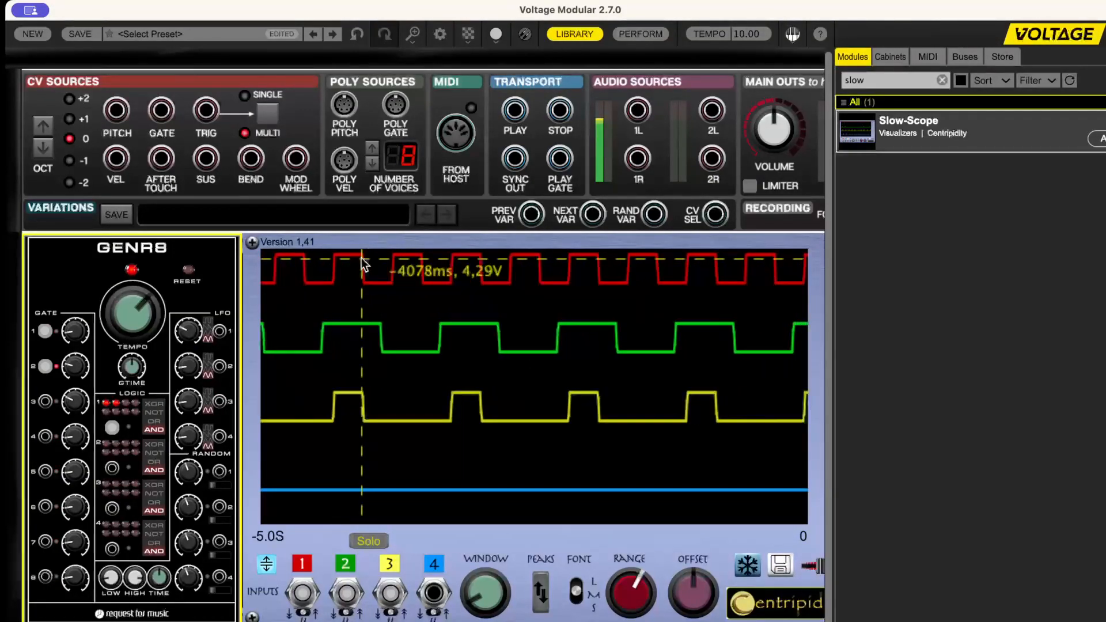
Switch GENR8 logic section 1 from AND to OR and set the Slow-Scope time window to 9.0 seconds.
{"action": "left_click_drag", "start_coordinate": [461, 604], "coordinate": [518, 469]}
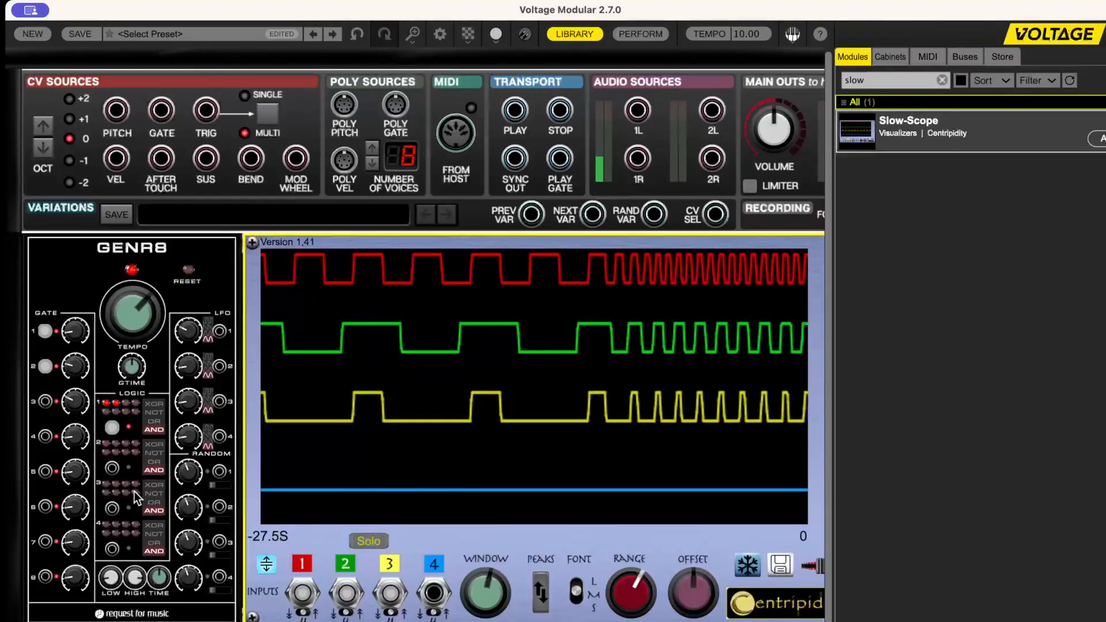
{"action": "left_click", "coordinate": [157, 433]}
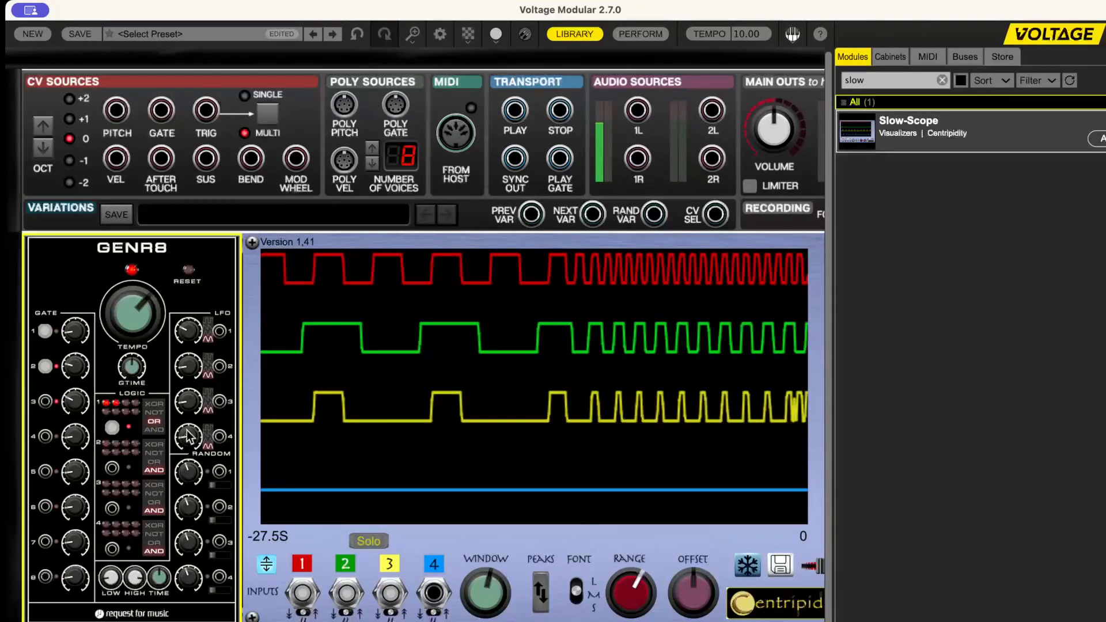
{"action": "mouse_move", "coordinate": [136, 316]}
{"action": "left_mouse_down"}
{"action": "mouse_move", "coordinate": [140, 374]}
{"action": "mouse_move", "coordinate": [151, 318]}
{"action": "left_mouse_up"}
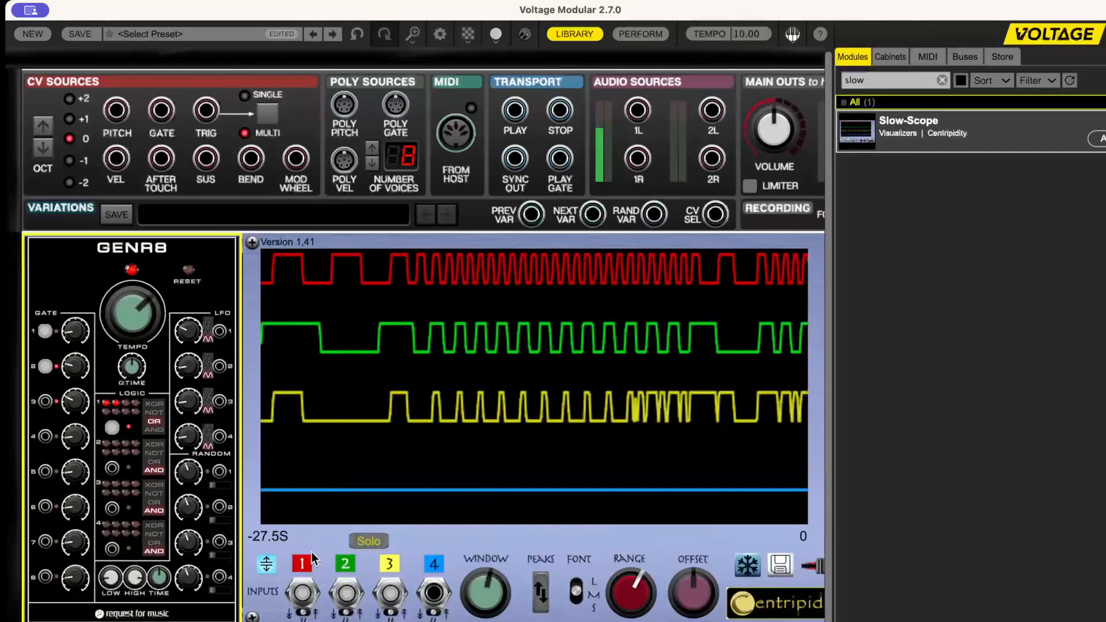
{"action": "left_click_drag", "start_coordinate": [493, 597], "coordinate": [493, 616]}
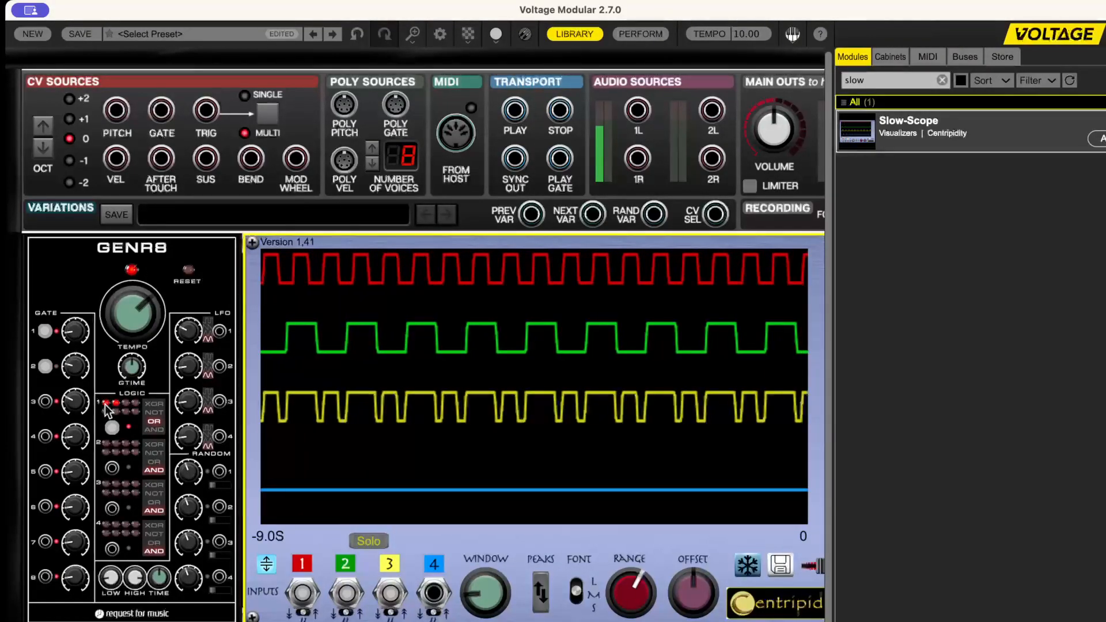
Deselect gate 2 and select gate 8 as inputs of GENR8 logic section 1.
{"action": "mouse_move", "coordinate": [48, 336]}
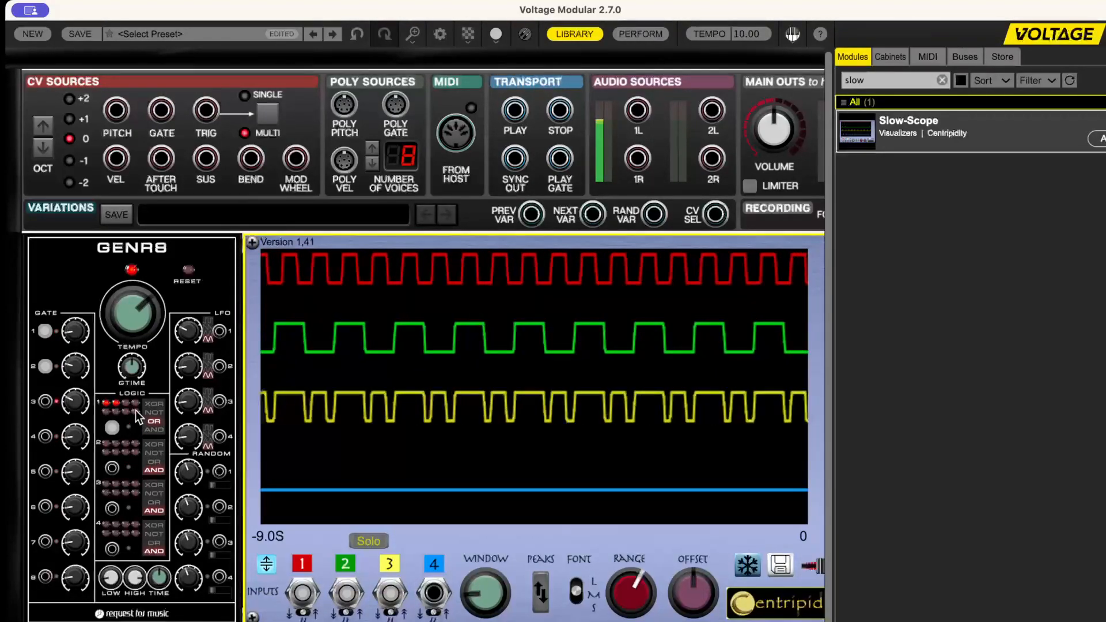
{"action": "left_click", "coordinate": [115, 404]}
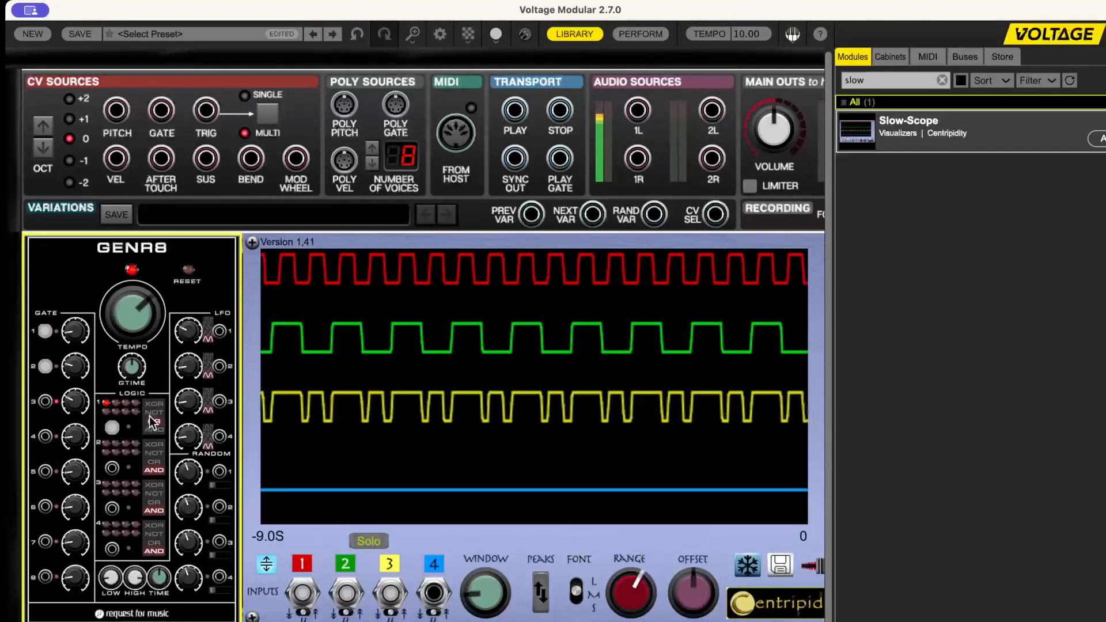
{"action": "left_click", "coordinate": [135, 411]}
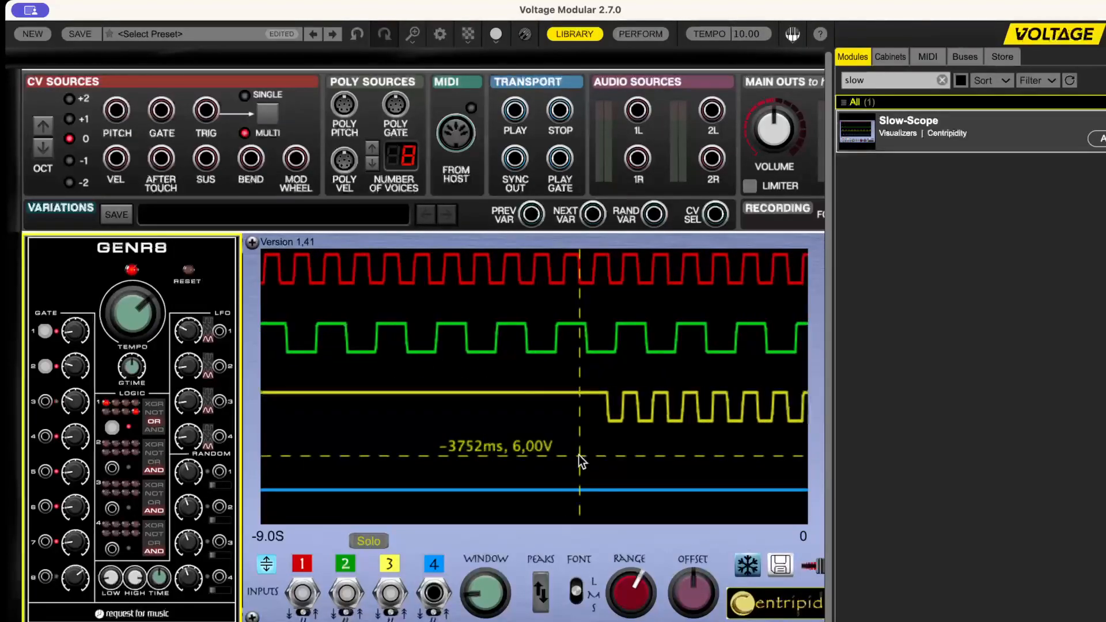
Switch GENR8 logic section 1 to AND and select additional gates as its inputs.
{"action": "left_click", "coordinate": [154, 430]}
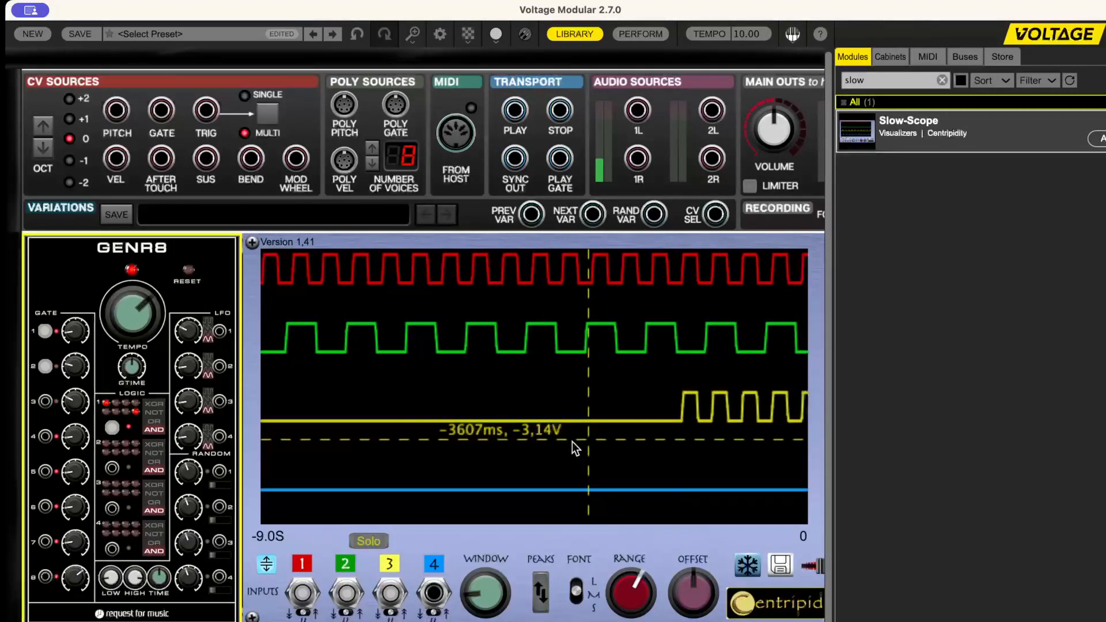
{"action": "left_click", "coordinate": [125, 403]}
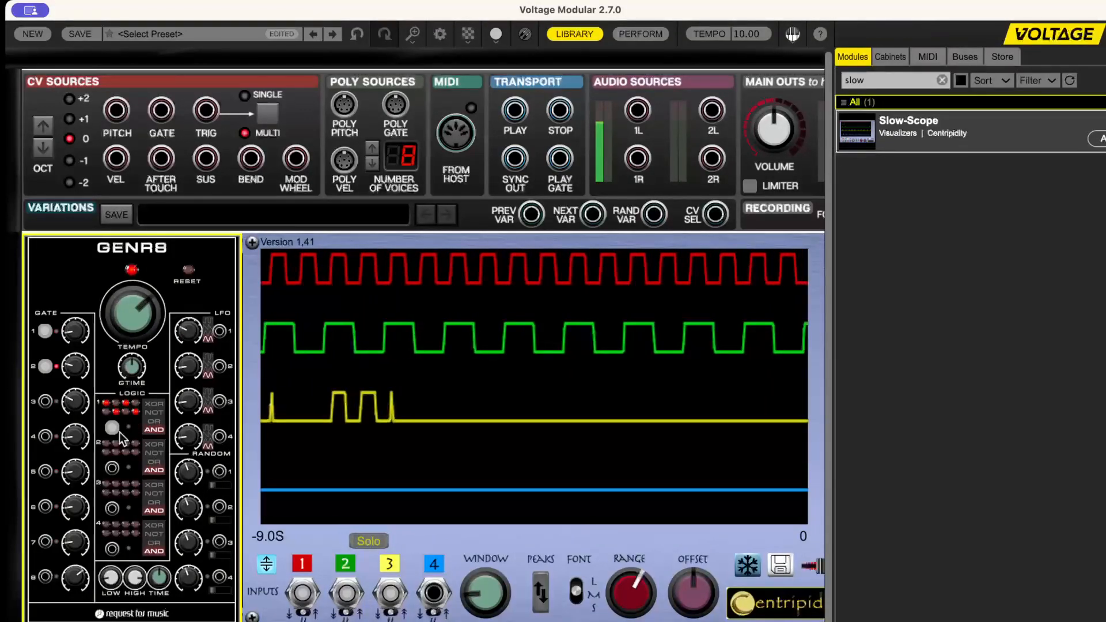
Unplug the logic section 1 and gate 2 outputs from the Slow-Scope, and patch LFO 1 into input 2.
{"action": "left_click_drag", "start_coordinate": [113, 427], "coordinate": [329, 530]}
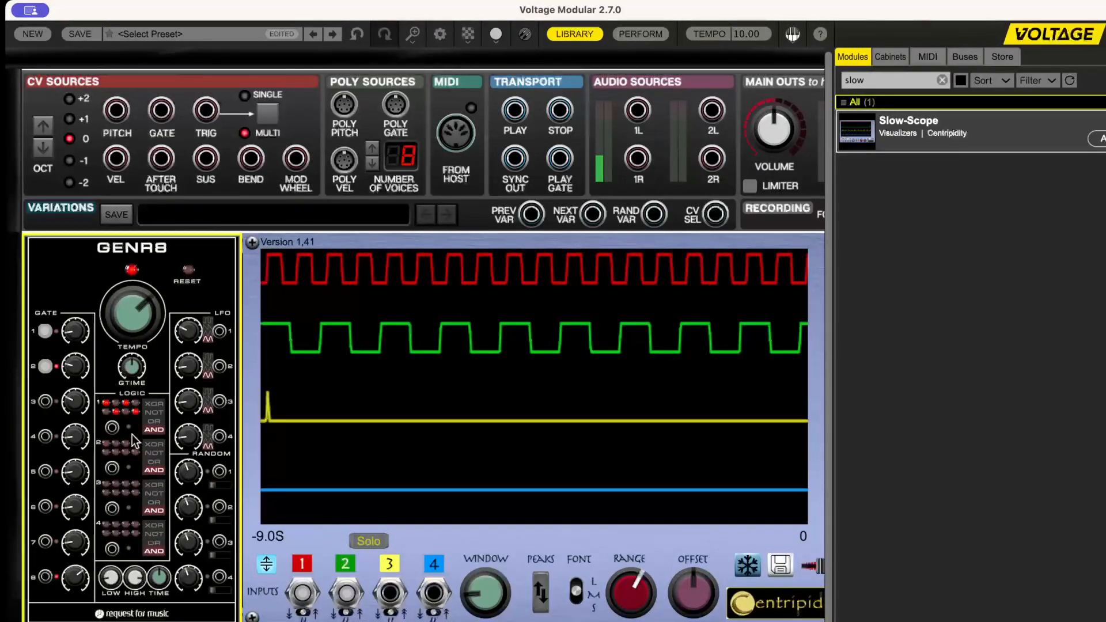
{"action": "left_click_drag", "start_coordinate": [46, 367], "coordinate": [101, 419]}
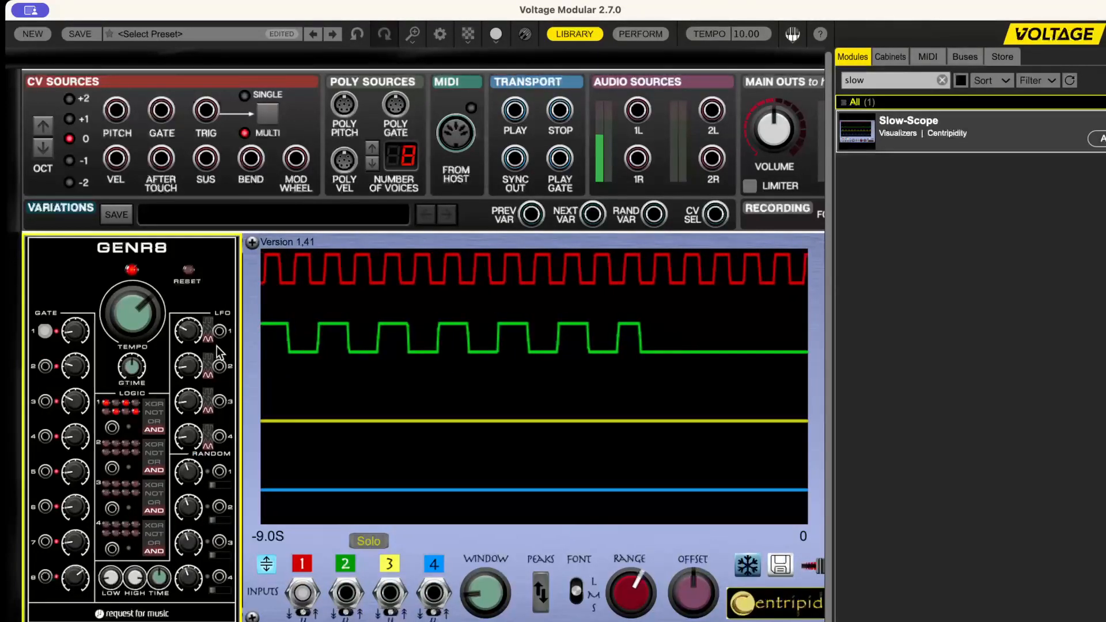
{"action": "mouse_move", "coordinate": [220, 333]}
{"action": "left_mouse_down"}
{"action": "mouse_move", "coordinate": [259, 450]}
{"action": "mouse_move", "coordinate": [346, 593]}
{"action": "left_mouse_up"}
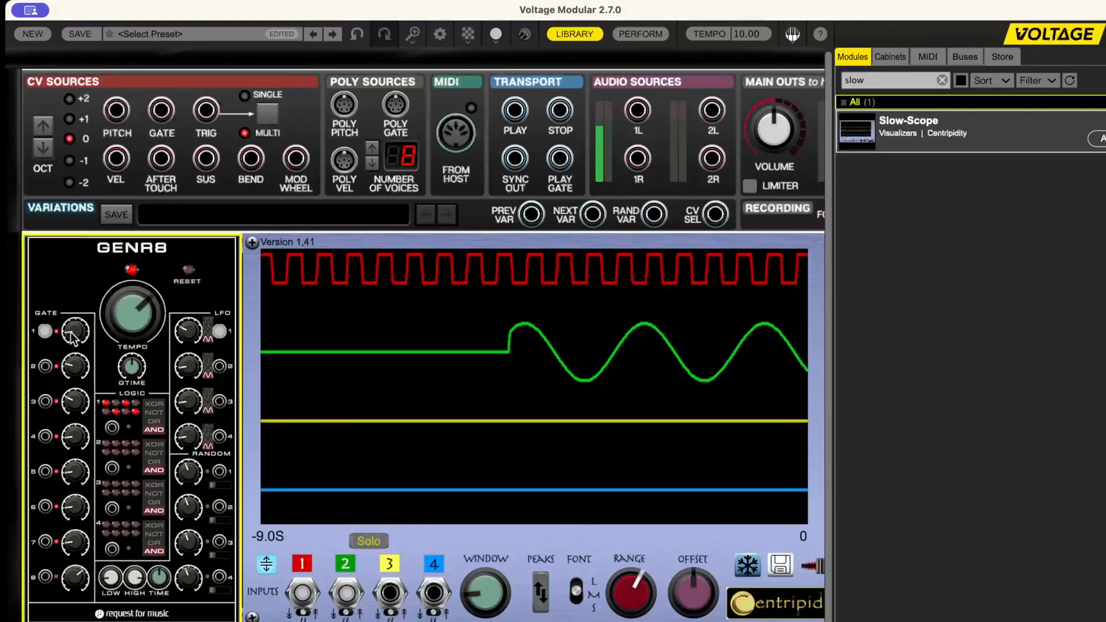
Speed up LFO 1 to match the gate 1 division and set the Slow-Scope time window to 4.0 seconds.
{"action": "mouse_move", "coordinate": [72, 337]}
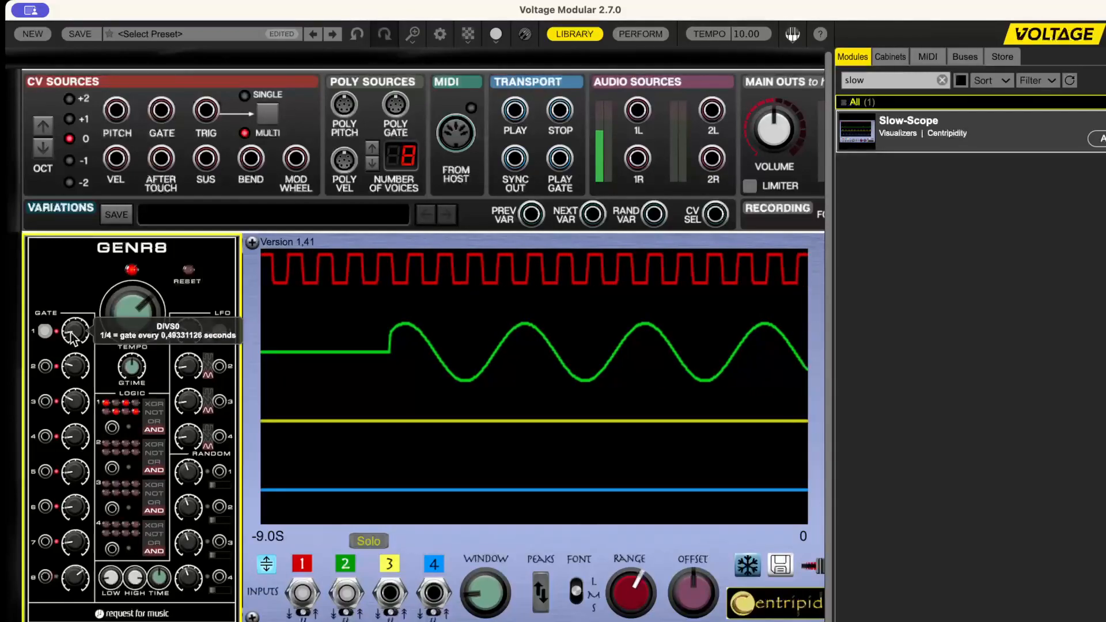
{"action": "left_click_drag", "start_coordinate": [186, 332], "coordinate": [190, 367]}
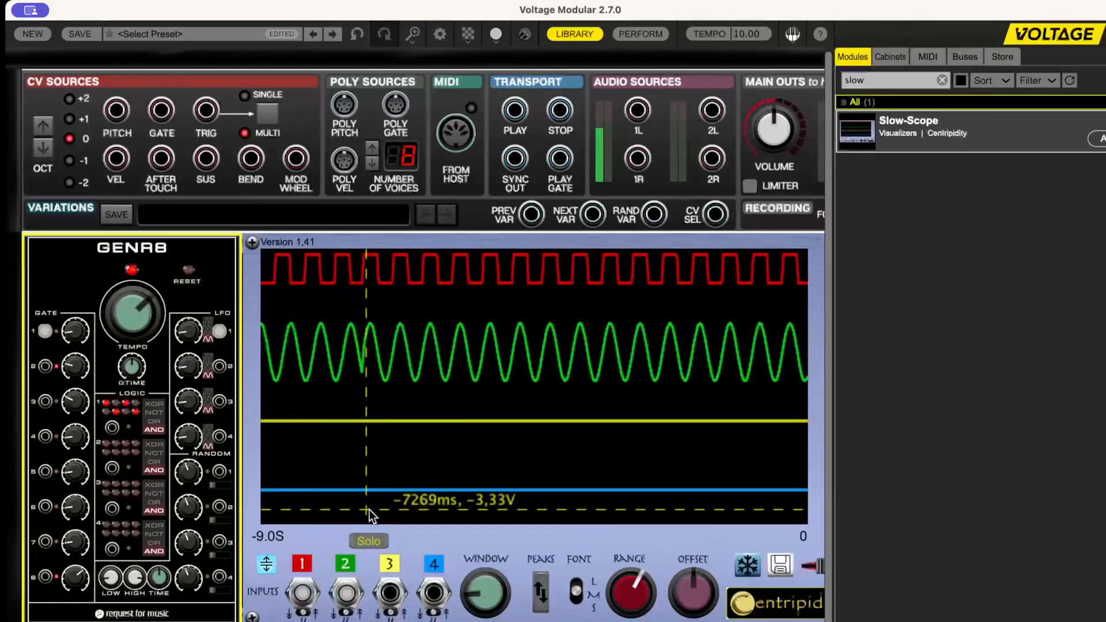
{"action": "left_click_drag", "start_coordinate": [486, 586], "coordinate": [486, 534]}
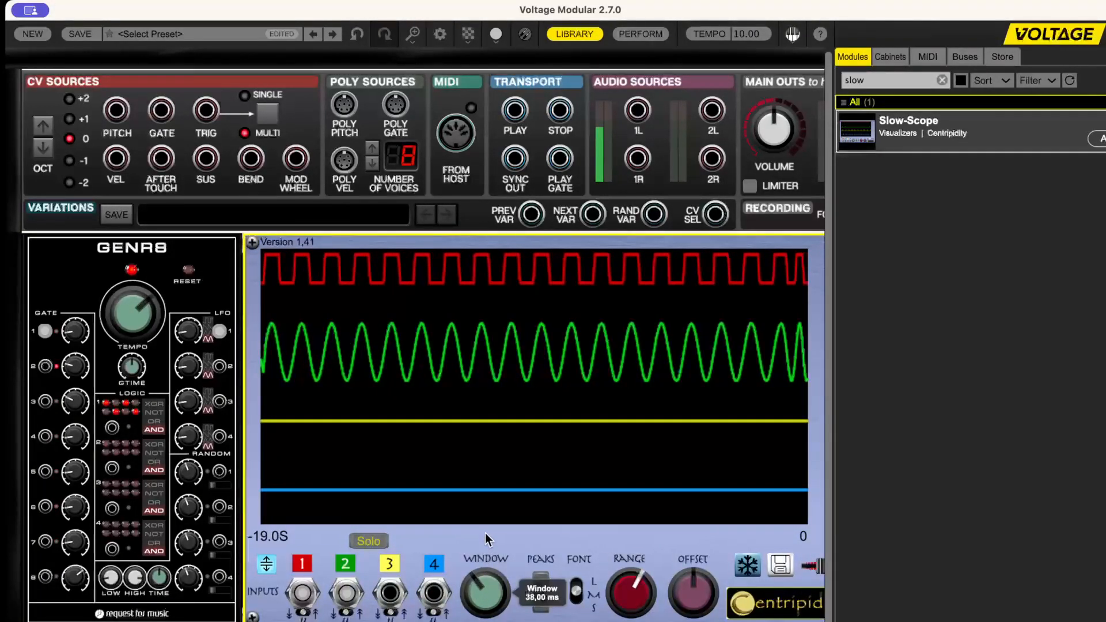
{"action": "mouse_move", "coordinate": [486, 591]}
{"action": "left_mouse_down"}
{"action": "mouse_move", "coordinate": [486, 621]}
{"action": "mouse_move", "coordinate": [486, 558]}
{"action": "mouse_move", "coordinate": [486, 573]}
{"action": "left_mouse_up"}
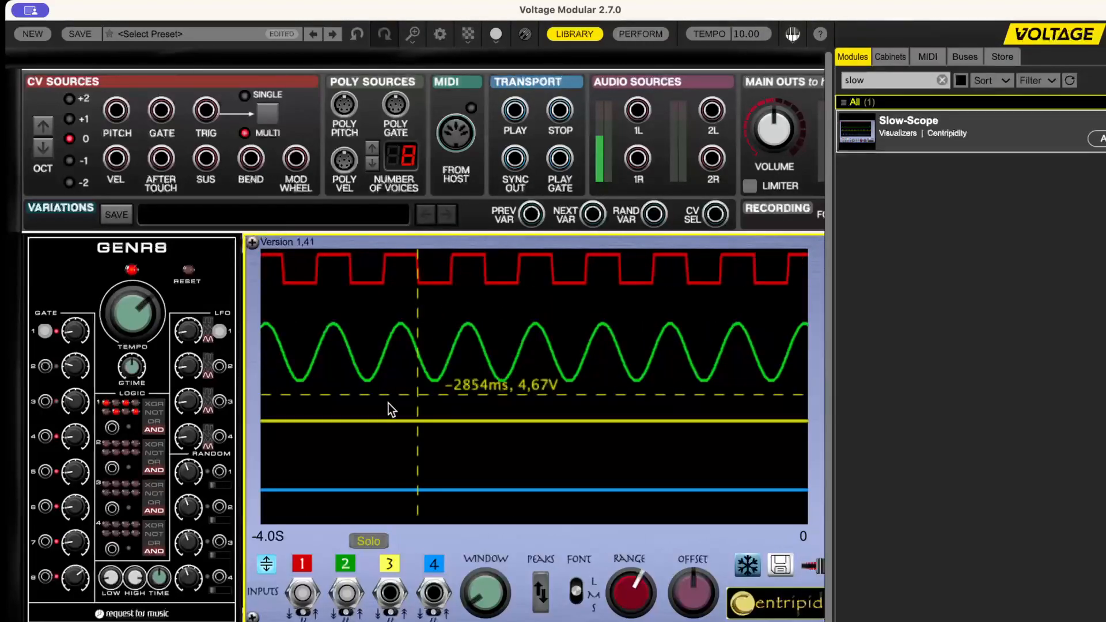
Slow down LFO 1 and cycle its waveform through triangle and sawtooth to square.
{"action": "left_click", "coordinate": [191, 323]}
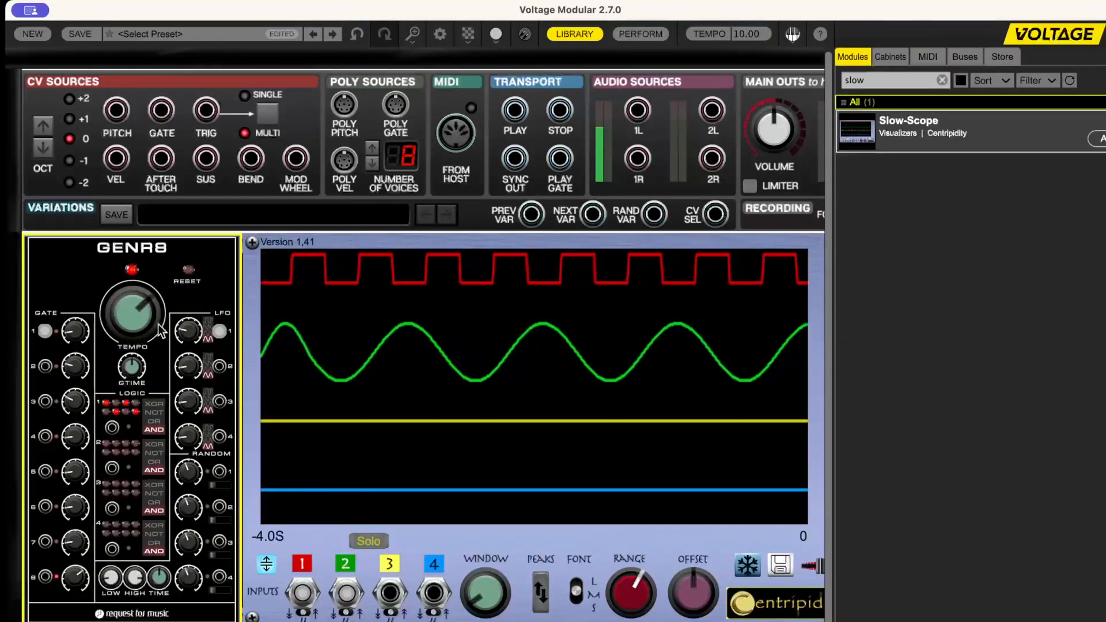
{"action": "left_click", "coordinate": [209, 332]}
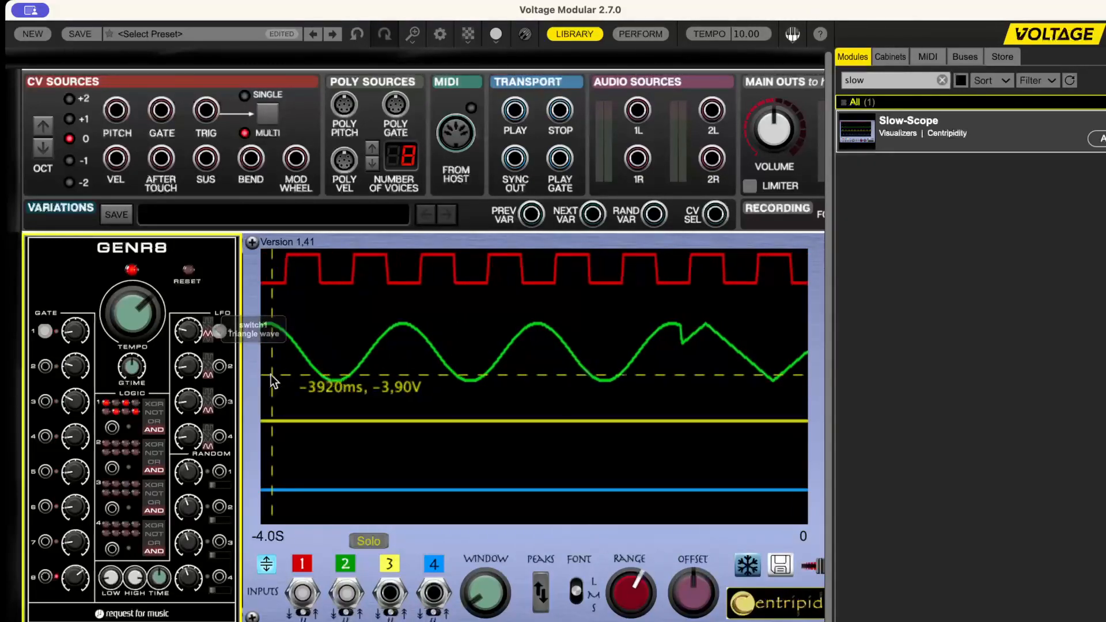
{"action": "left_click", "coordinate": [205, 320]}
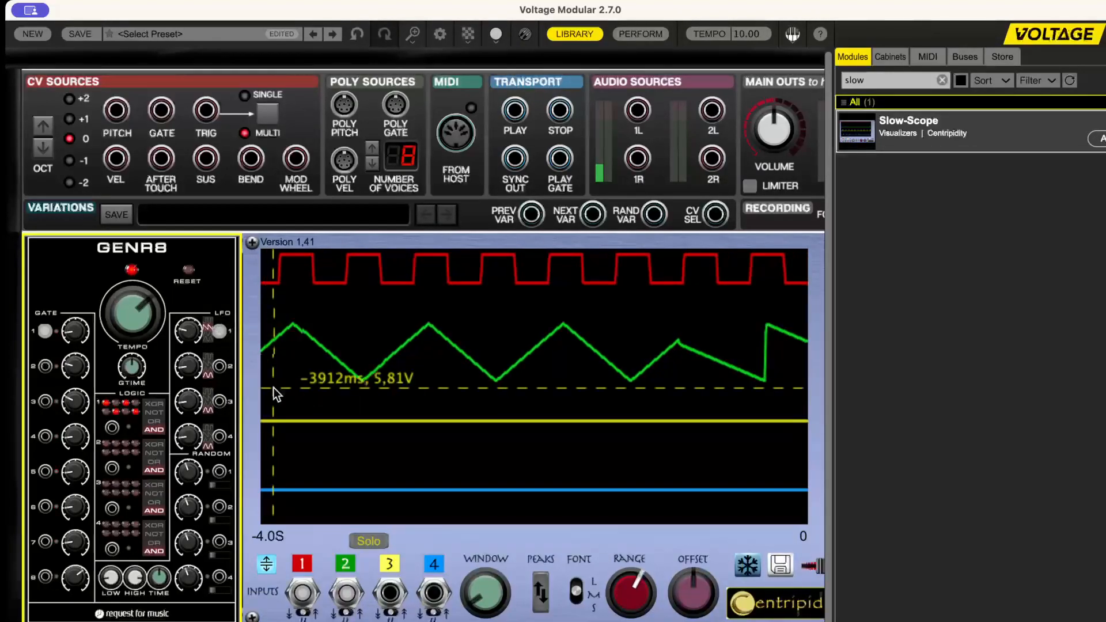
{"action": "left_click", "coordinate": [208, 330]}
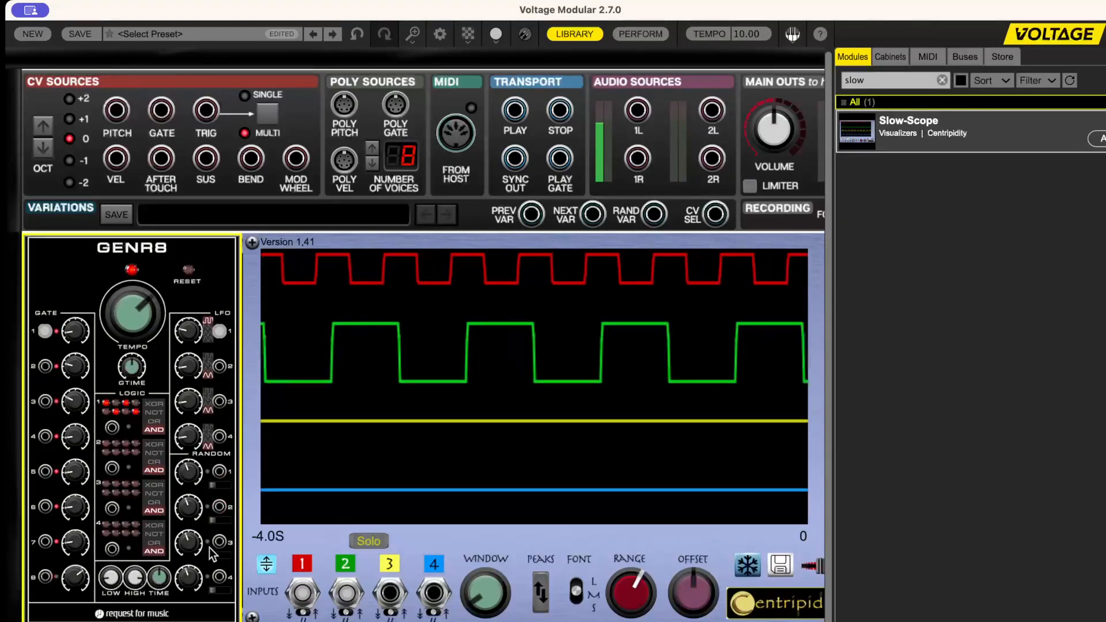
Unplug LFO 1 from the Slow-Scope and adjust the low threshold of the GENR8 random section.
{"action": "left_click_drag", "start_coordinate": [219, 333], "coordinate": [224, 295]}
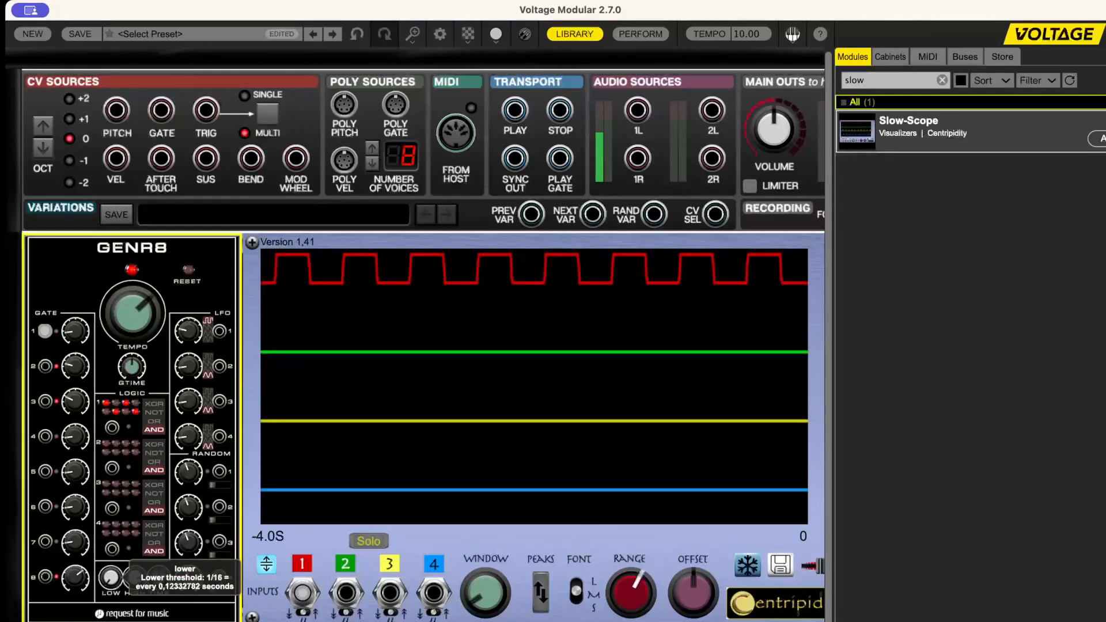
{"action": "left_click_drag", "start_coordinate": [132, 577], "coordinate": [134, 533]}
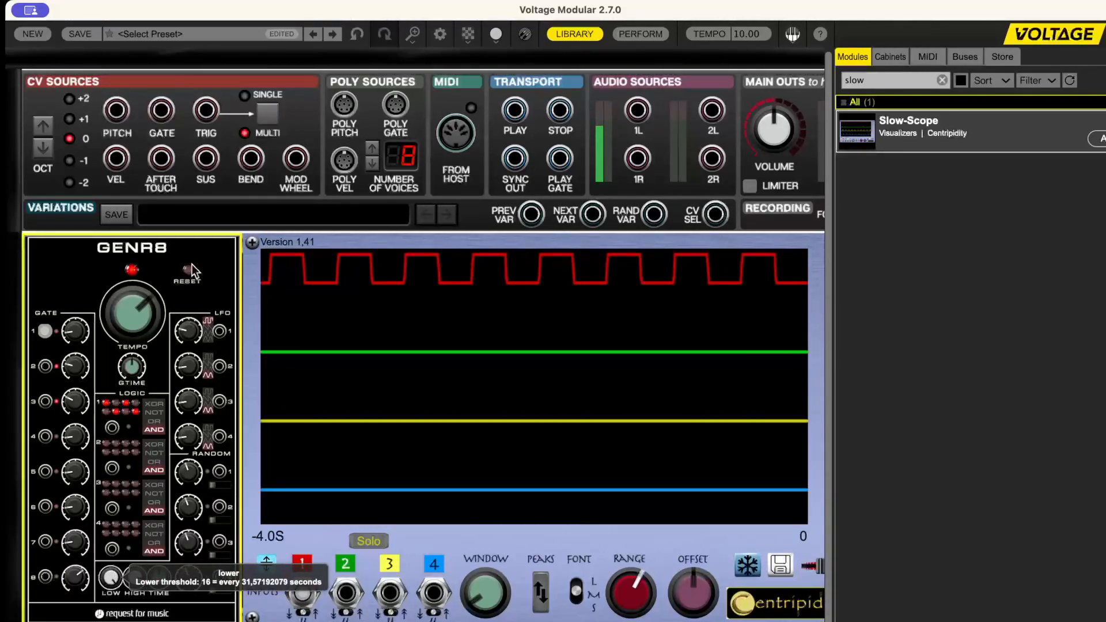
{"action": "left_click_drag", "start_coordinate": [192, 285], "coordinate": [199, 517]}
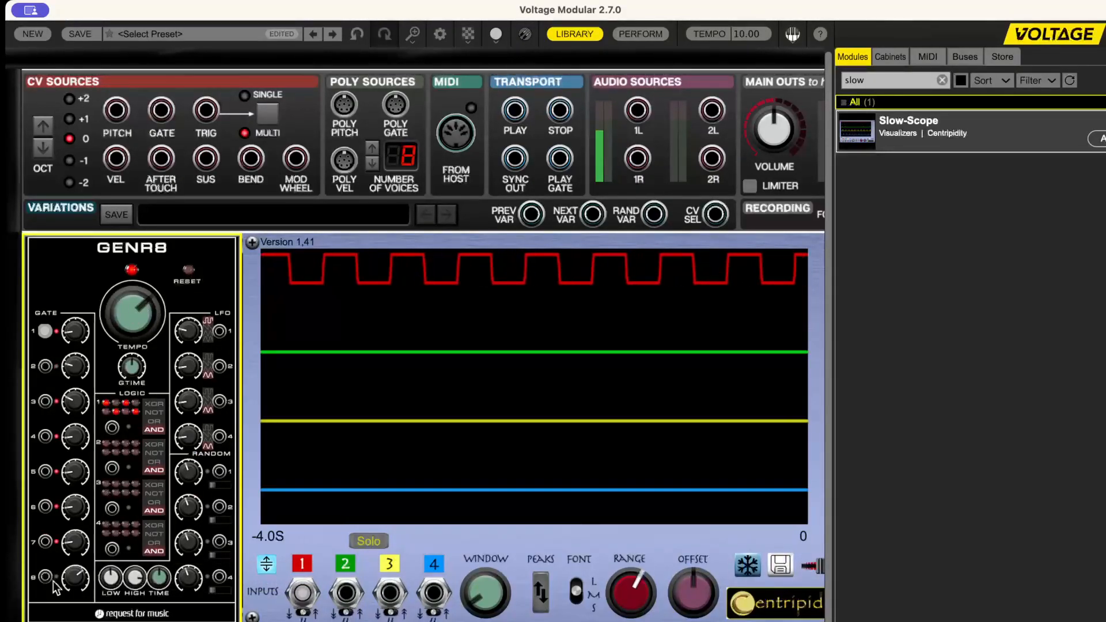
{"action": "left_click_drag", "start_coordinate": [117, 576], "coordinate": [141, 619]}
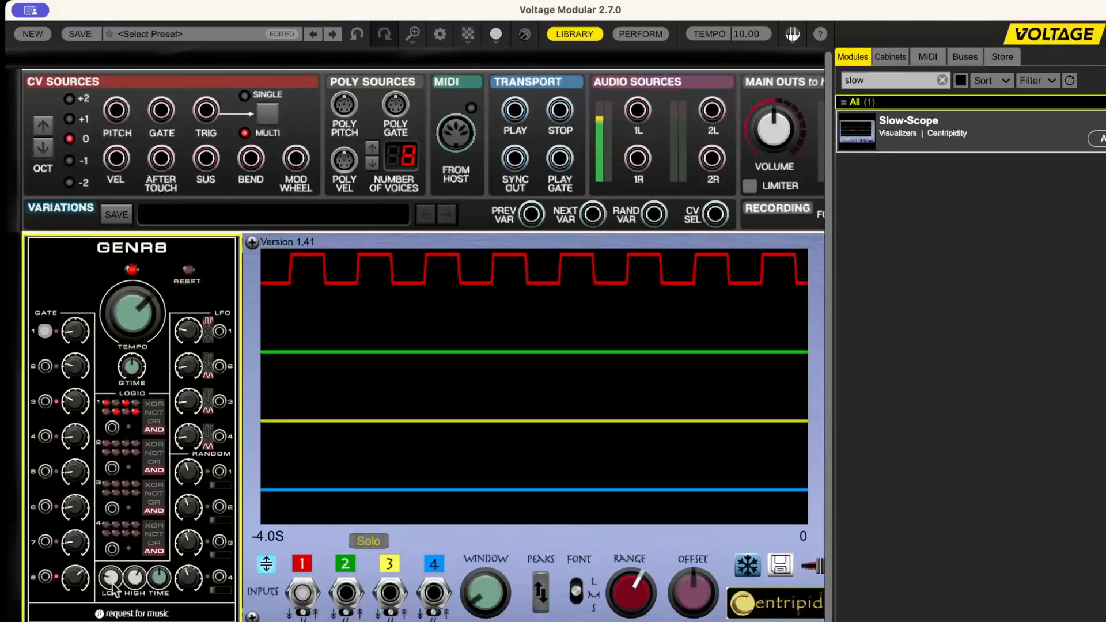
{"action": "mouse_move", "coordinate": [111, 576]}
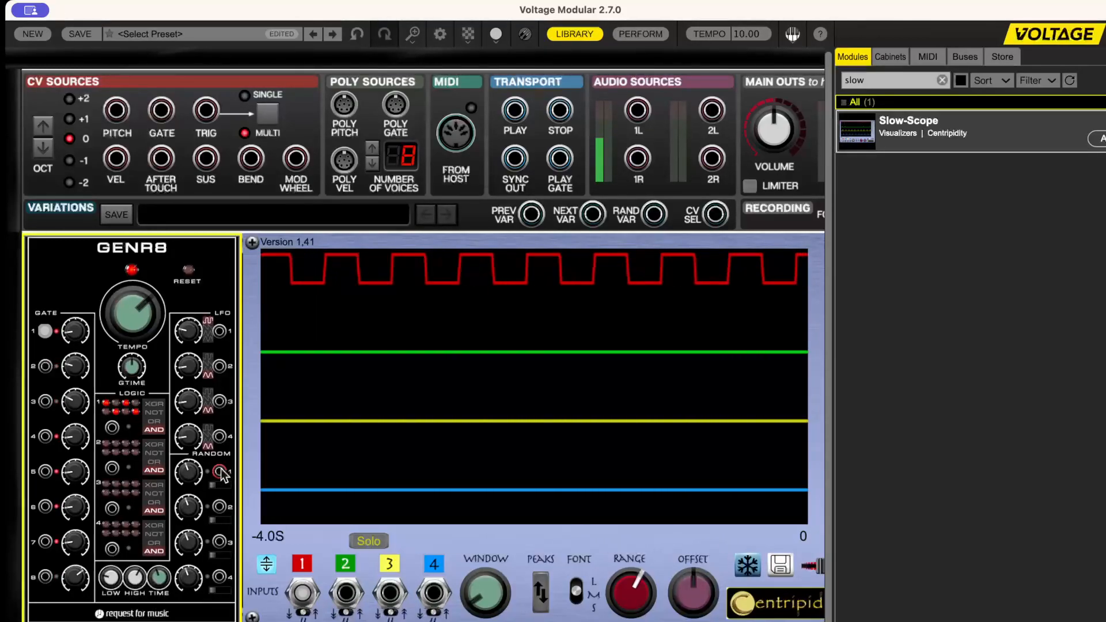
Patch GENR8 random output 1 into Slow-Scope input 2.
{"action": "left_click_drag", "start_coordinate": [222, 475], "coordinate": [259, 535]}
{"action": "mouse_move", "coordinate": [324, 606]}
{"action": "left_mouse_down"}
{"action": "mouse_move", "coordinate": [365, 603]}
{"action": "mouse_move", "coordinate": [346, 593]}
{"action": "left_mouse_up"}
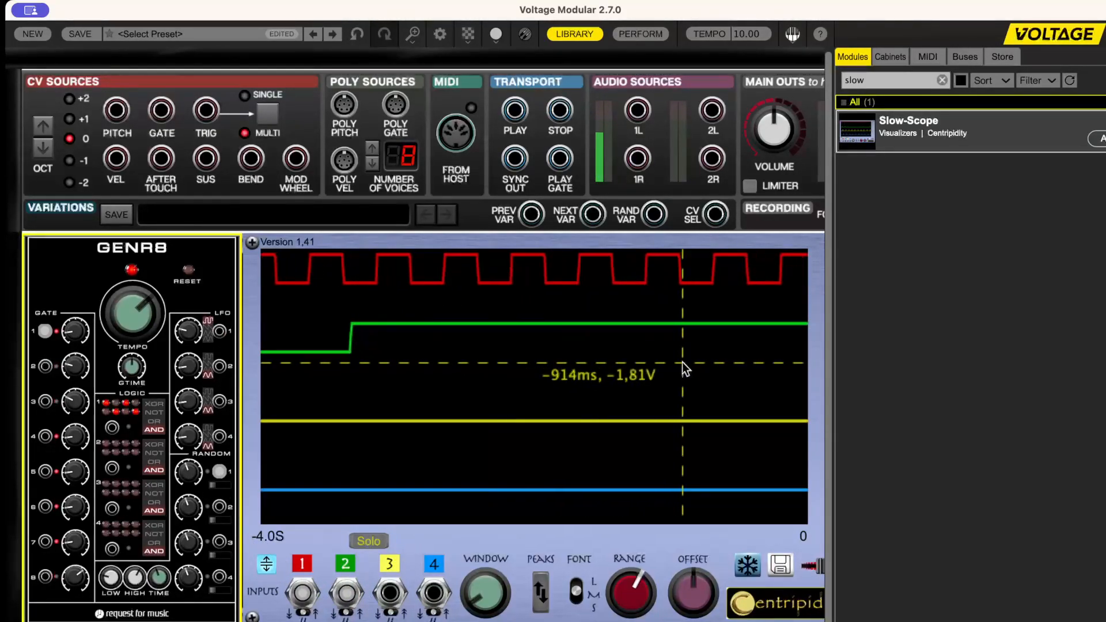
Raise the GENR8 tempo and set the Slow-Scope time window to 11.5 seconds.
{"action": "left_click_drag", "start_coordinate": [487, 594], "coordinate": [485, 568]}
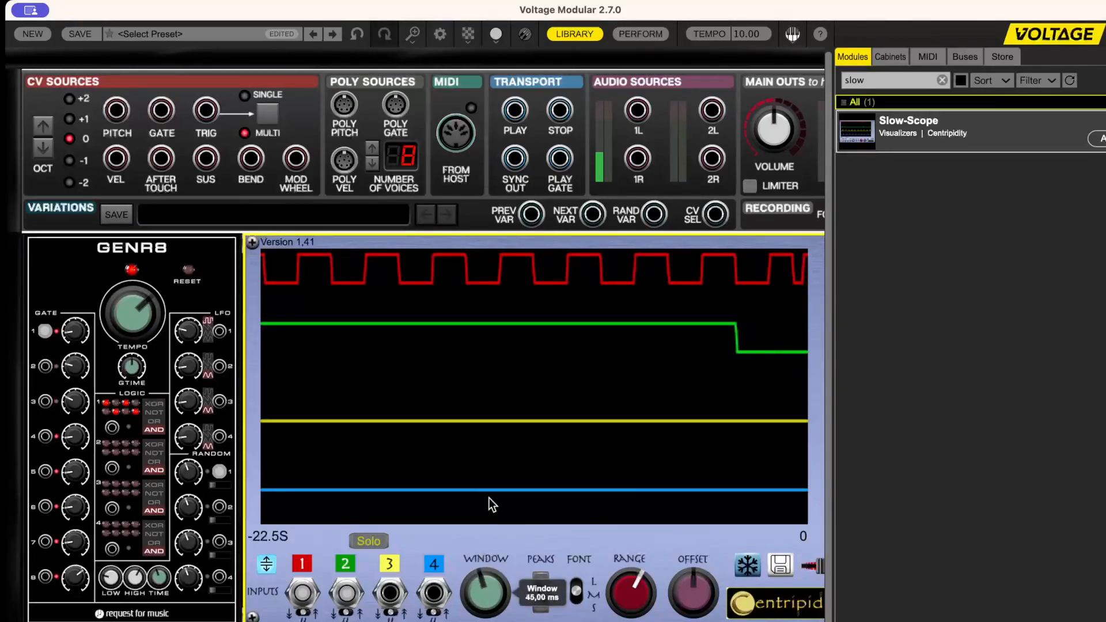
{"action": "left_click_drag", "start_coordinate": [489, 494], "coordinate": [488, 609]}
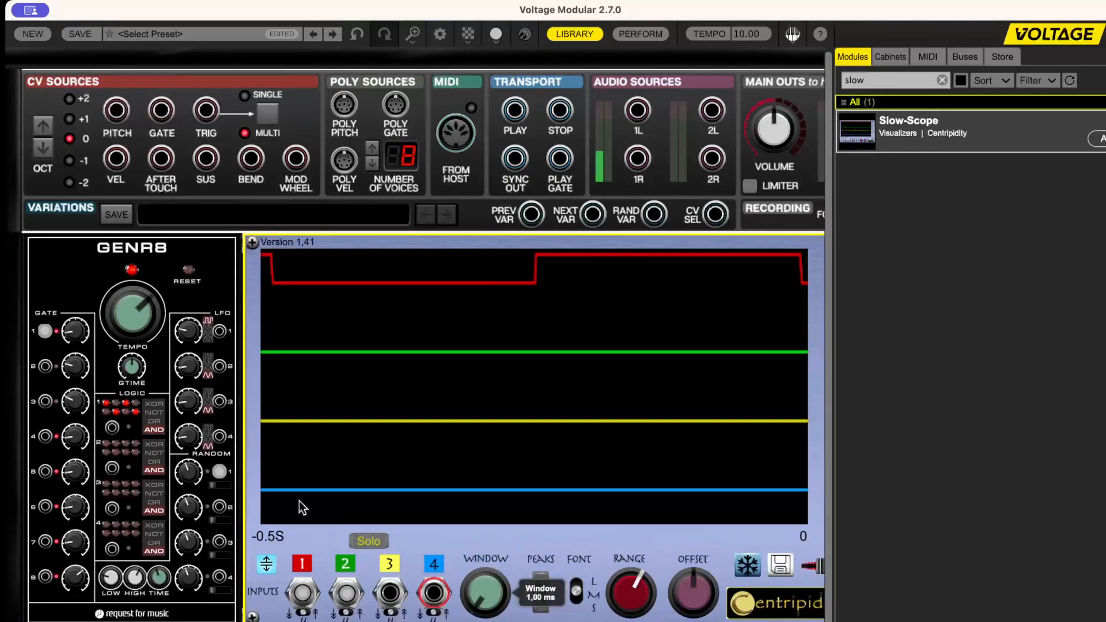
{"action": "left_click_drag", "start_coordinate": [133, 319], "coordinate": [151, 271]}
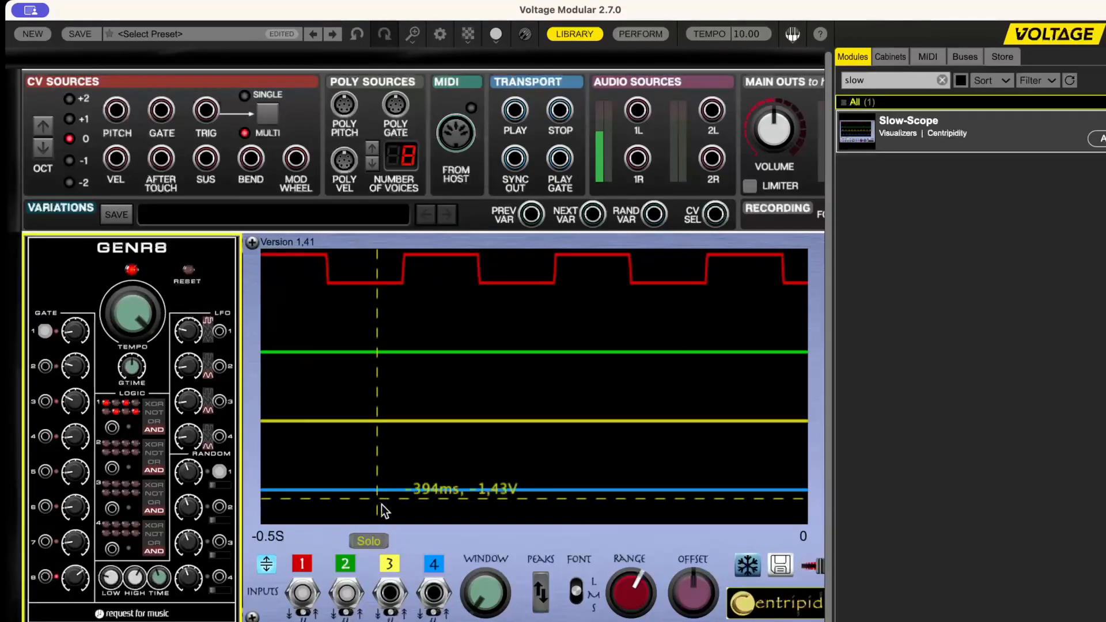
{"action": "left_click_drag", "start_coordinate": [485, 594], "coordinate": [489, 615]}
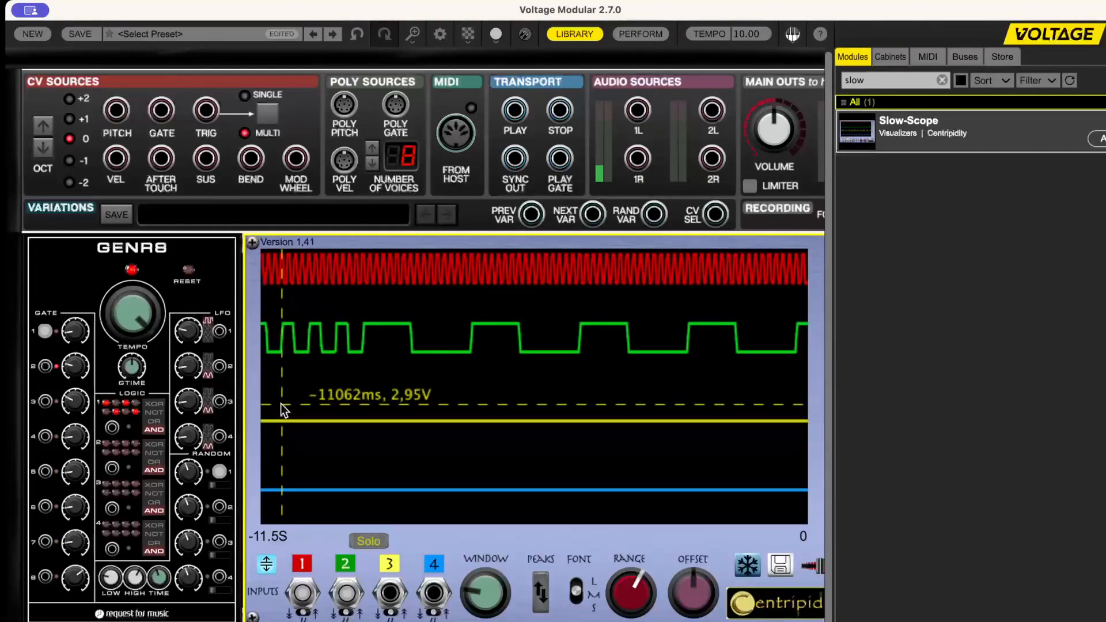
Load the preset test8b from the GENR8 category.
{"action": "left_click", "coordinate": [140, 38]}
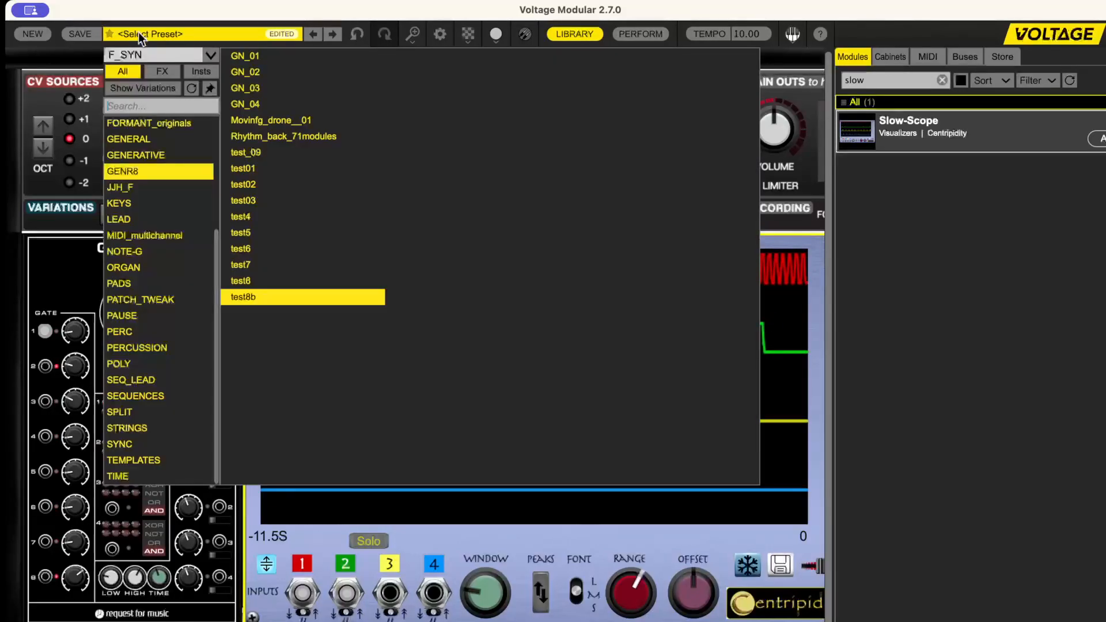
{"action": "left_click", "coordinate": [253, 298]}
{"action": "left_click", "coordinate": [630, 363]}
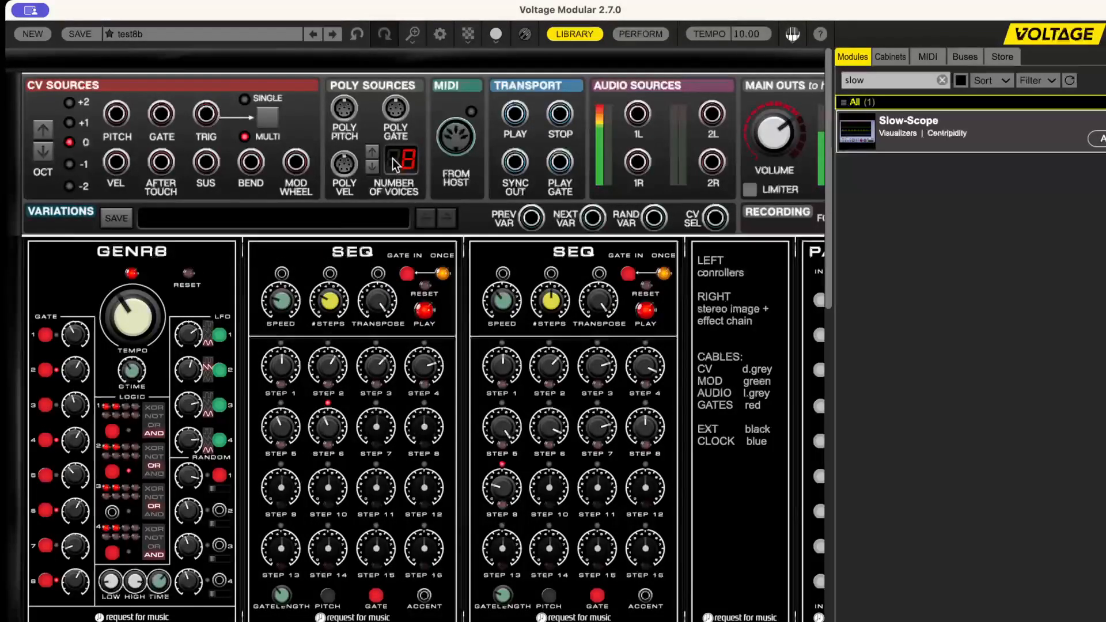
Show the patch cables and examine the layout of the whole patch.
{"action": "left_click", "coordinate": [529, 37]}
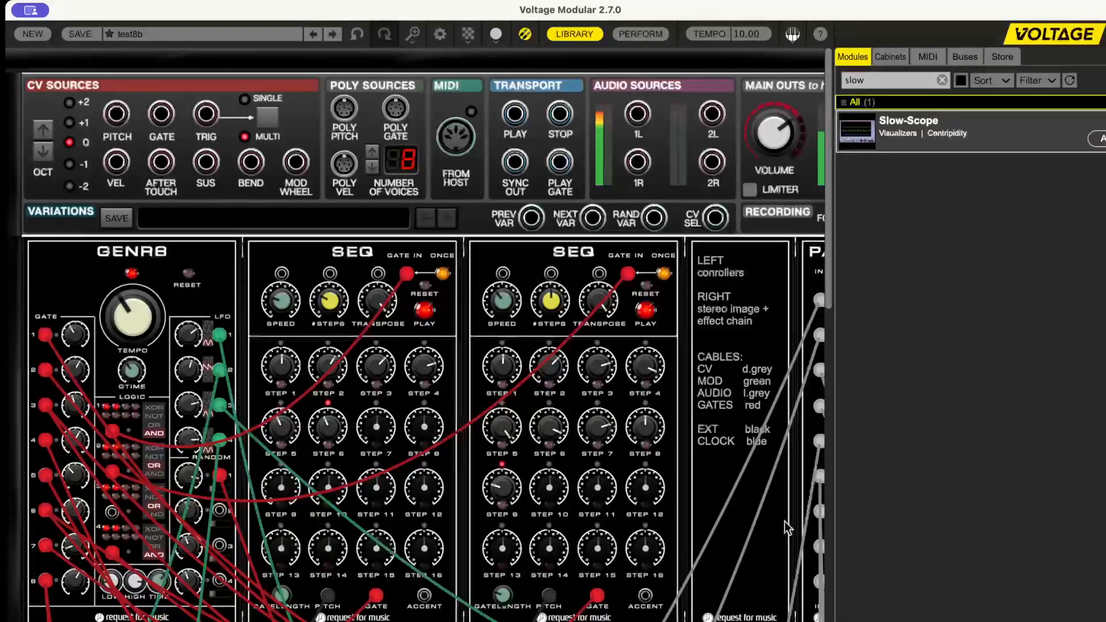
{"action": "scroll", "coordinate": [788, 528], "scroll_direction": "down", "scroll_amount": 6}
{"action": "scroll", "coordinate": [789, 526], "scroll_direction": "down", "scroll_amount": 5}
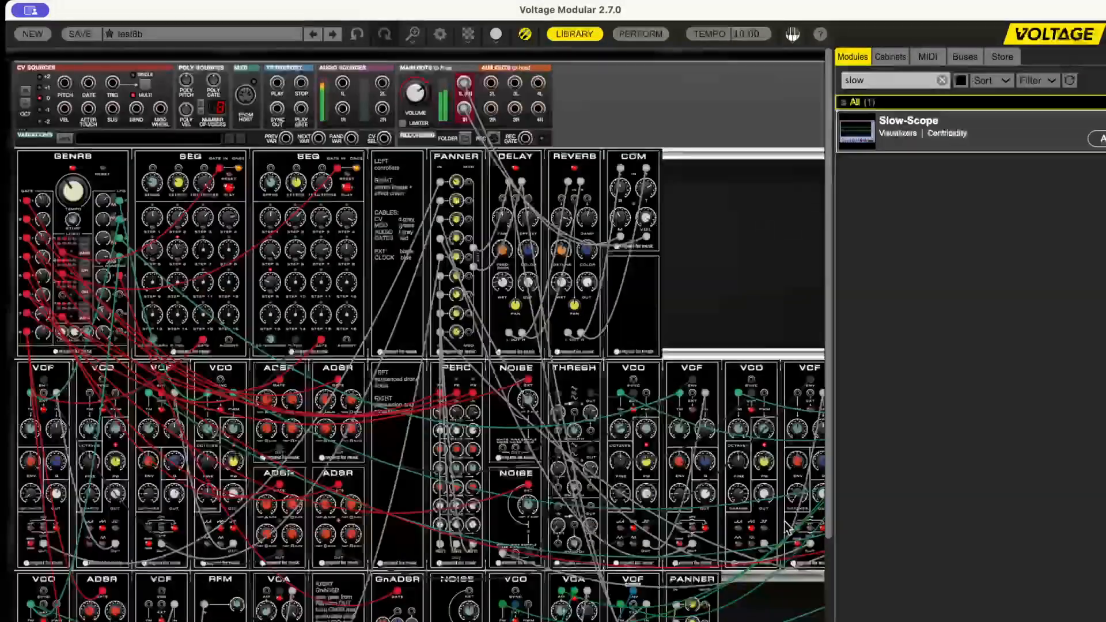
{"action": "scroll", "coordinate": [785, 522], "scroll_direction": "up", "scroll_amount": 2}
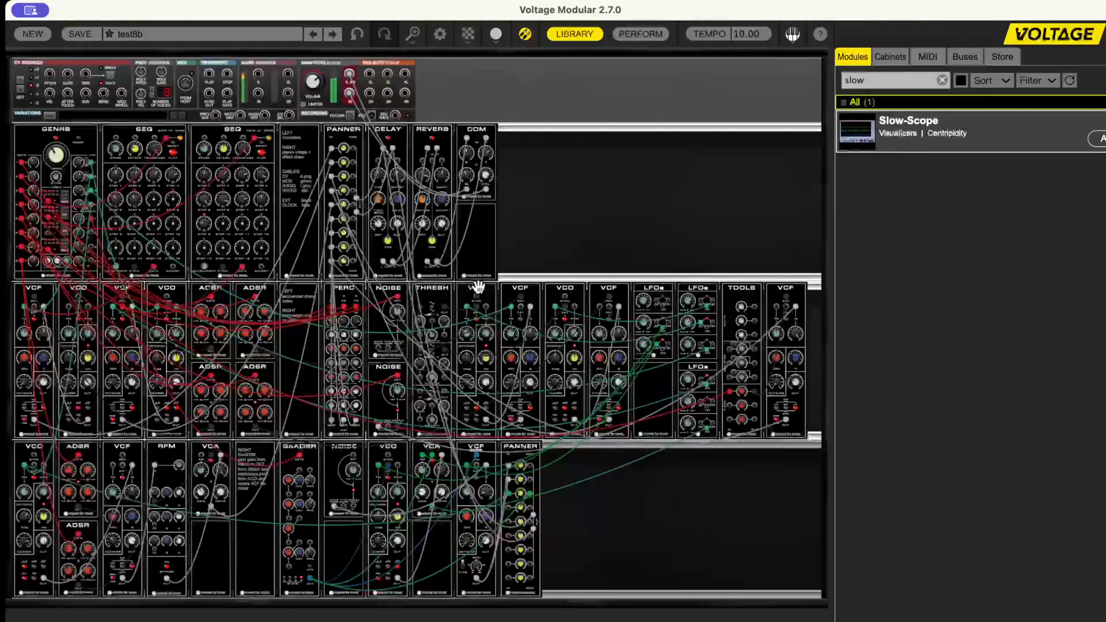
Examine how GENR8's gate and logic outputs connect to the SEQ modules and the voices below, and hide the patch cables.
{"action": "key", "text": "super+equal"}
{"action": "key", "text": "super+equal"}
{"action": "key", "text": "super+equal"}
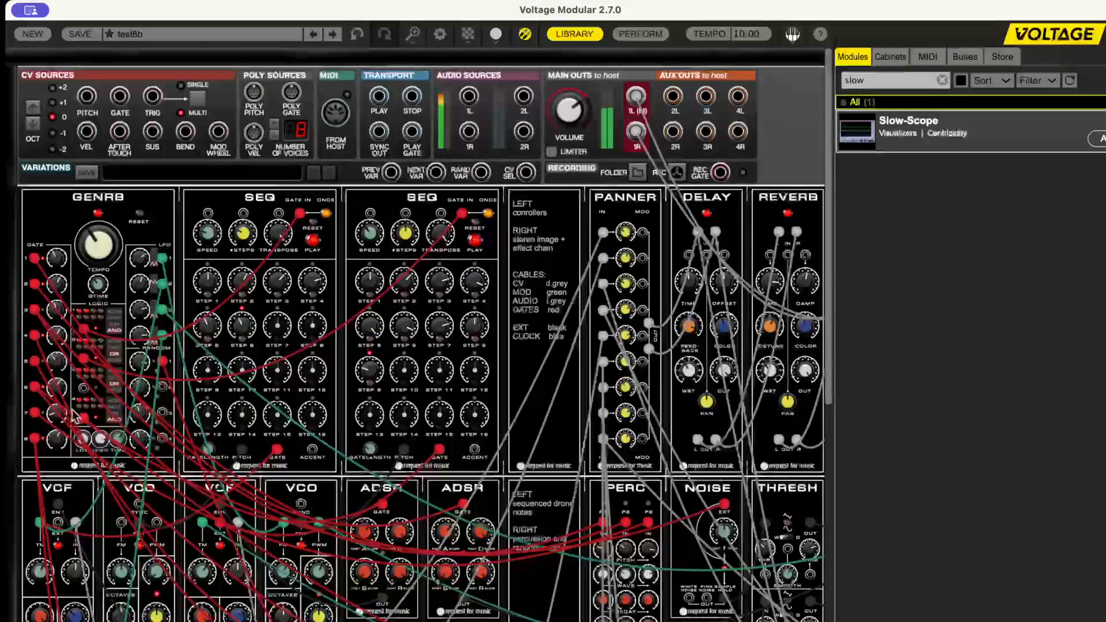
{"action": "scroll", "coordinate": [117, 398], "scroll_direction": "down", "scroll_amount": 3}
{"action": "scroll", "coordinate": [117, 398], "scroll_direction": "down", "scroll_amount": 2}
{"action": "scroll", "coordinate": [117, 398], "scroll_direction": "up", "scroll_amount": 4}
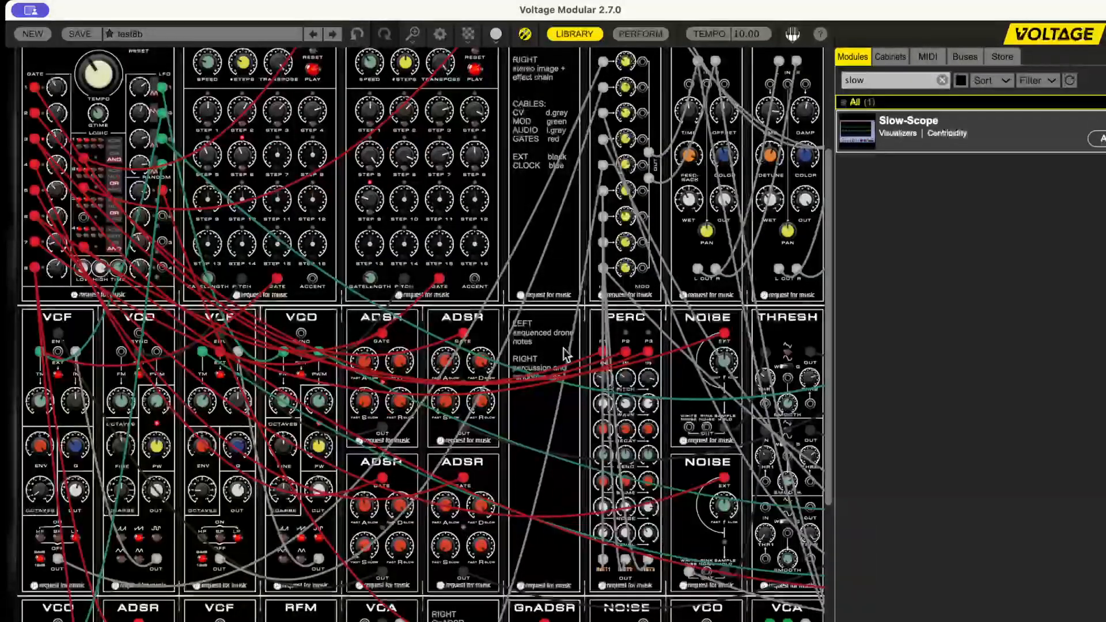
{"action": "key", "text": "super+plus"}
{"action": "key", "text": "super+plus"}
{"action": "key", "text": "super+plus"}
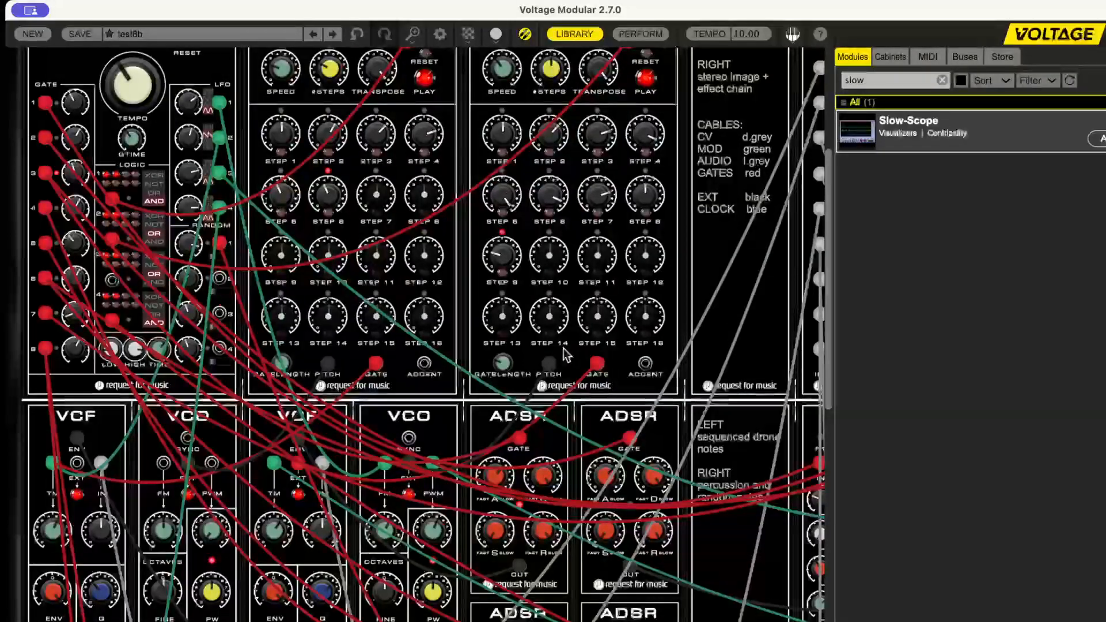
{"action": "scroll", "coordinate": [565, 354], "scroll_direction": "up", "scroll_amount": 8}
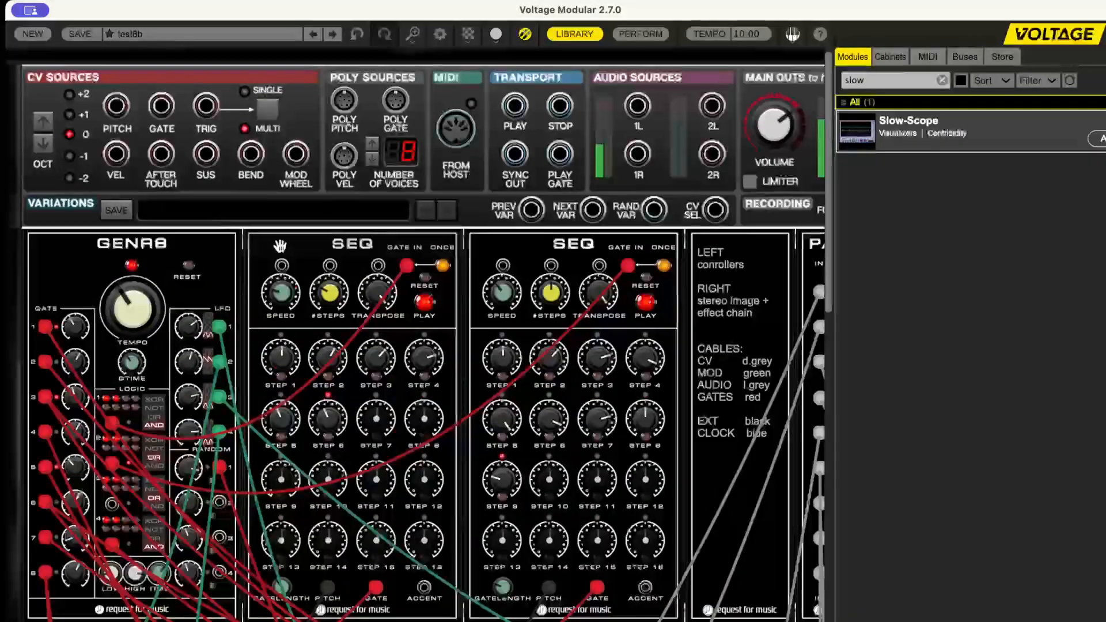
{"action": "scroll", "coordinate": [281, 252], "scroll_direction": "down", "scroll_amount": 1}
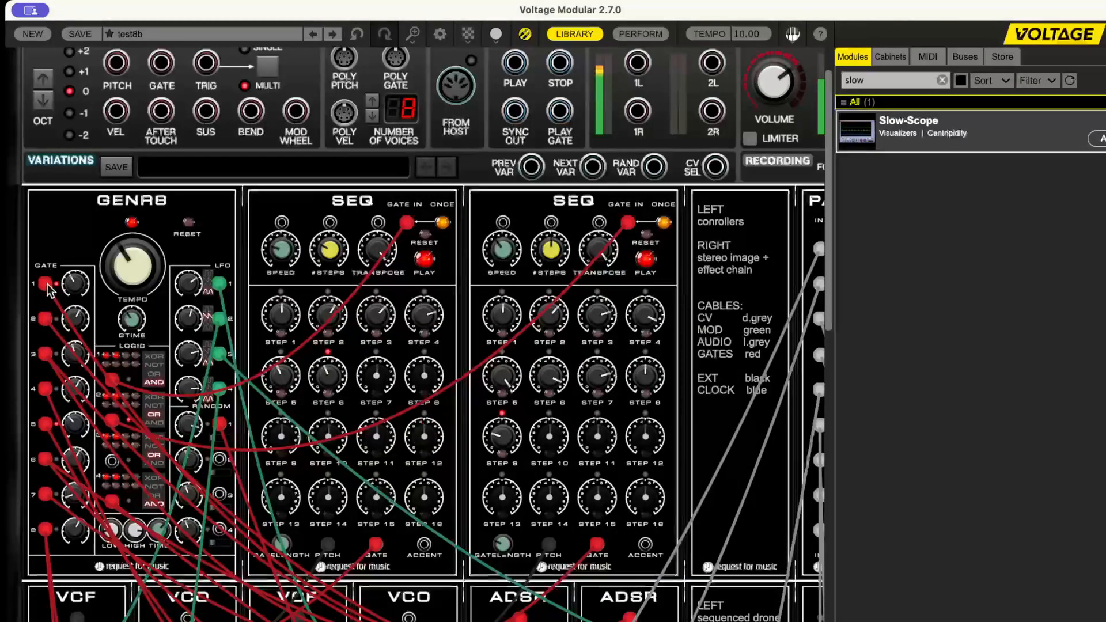
{"action": "left_click", "coordinate": [411, 228]}
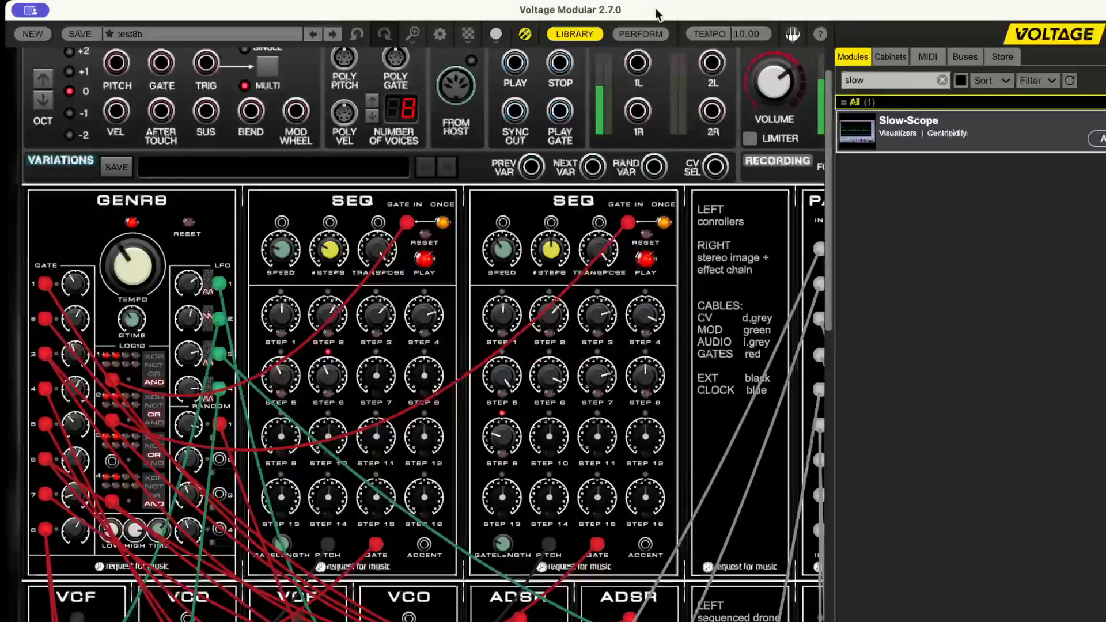
{"action": "left_click", "coordinate": [530, 36]}
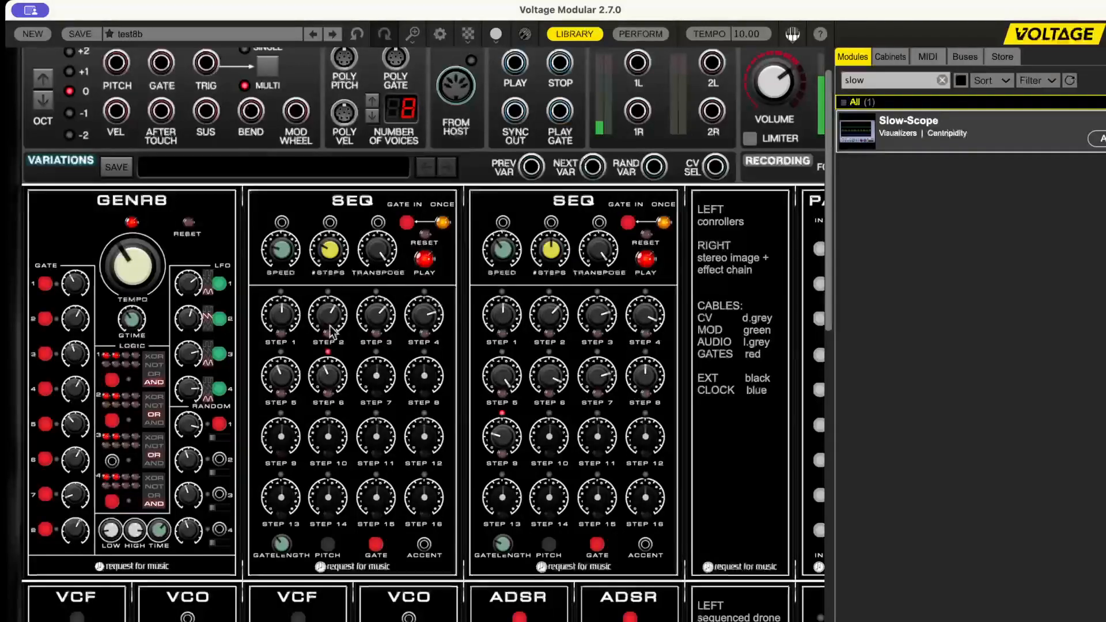
Examine how the patch runs from GENR8's gates down to the VCF, VCO and ADSR drone voices and across to the percussion section.
{"action": "mouse_move", "coordinate": [48, 286]}
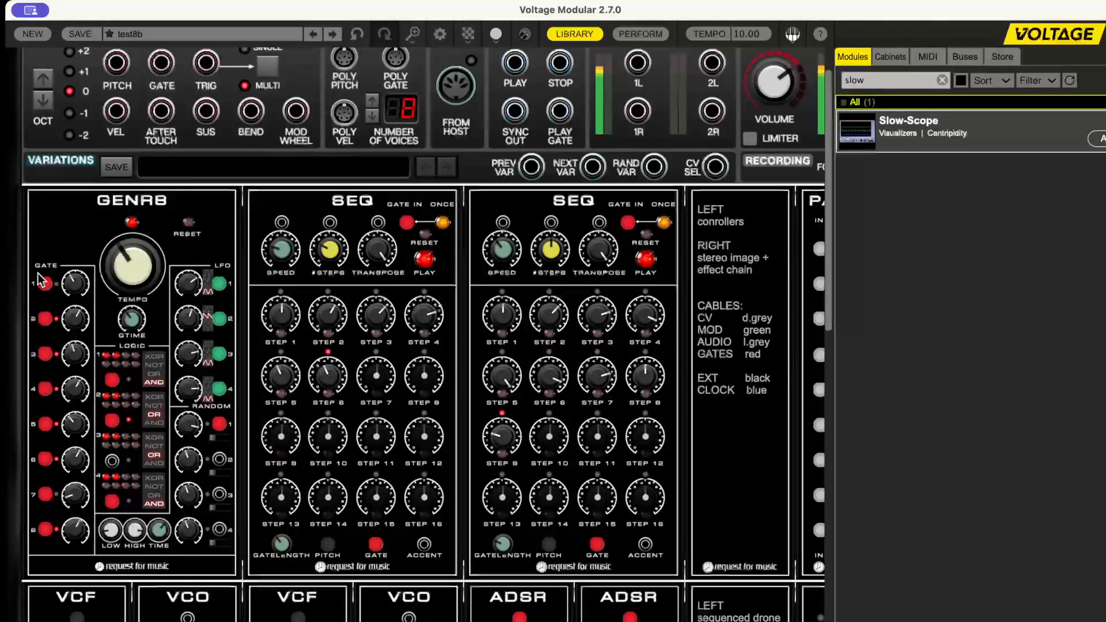
{"action": "scroll", "coordinate": [41, 285], "scroll_direction": "down", "scroll_amount": 5}
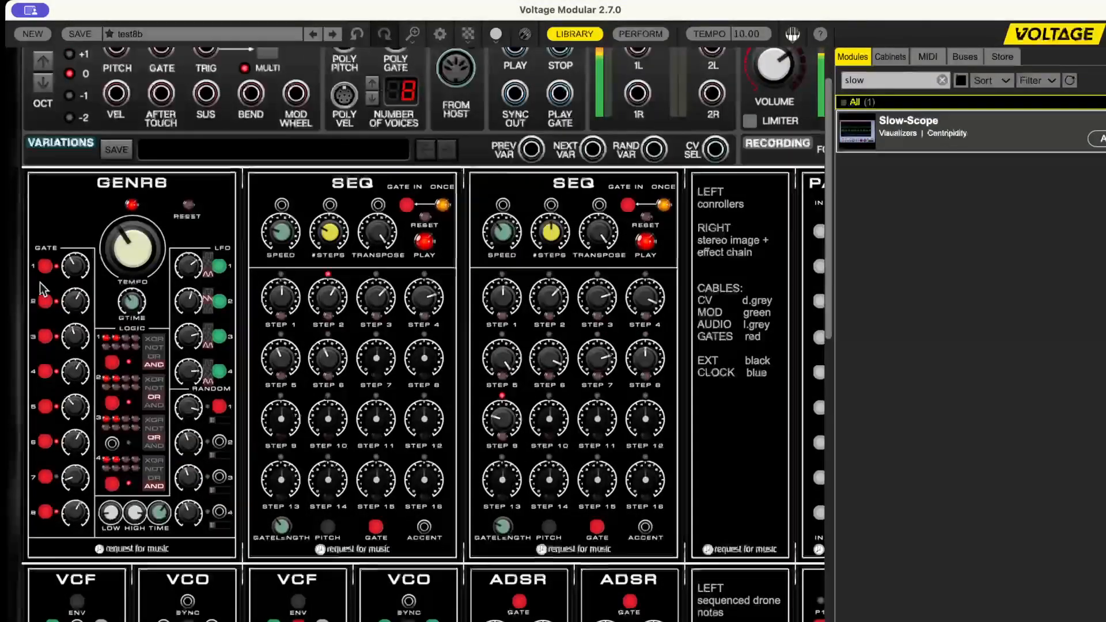
{"action": "scroll", "coordinate": [576, 464], "scroll_direction": "down", "scroll_amount": 1}
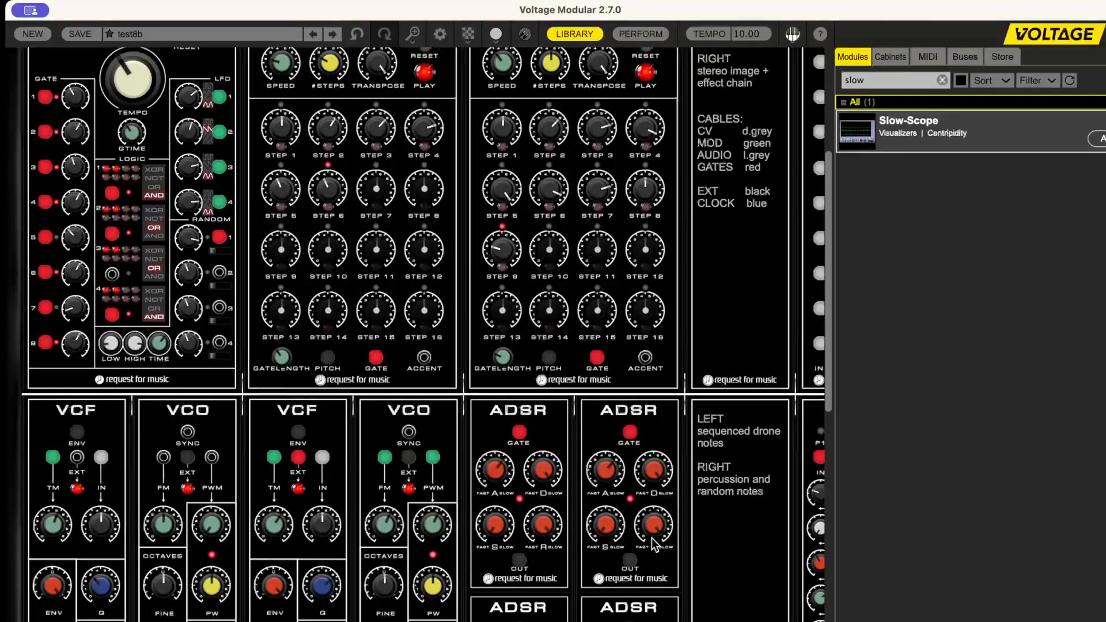
{"action": "scroll", "coordinate": [671, 477], "scroll_direction": "down", "scroll_amount": 1}
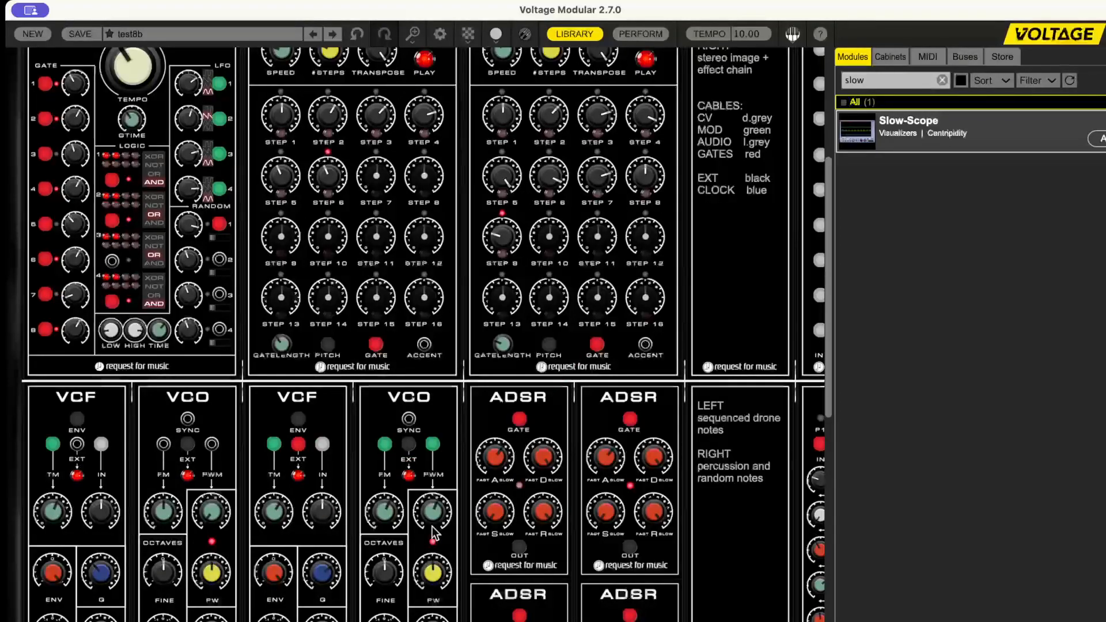
{"action": "scroll", "coordinate": [426, 536], "scroll_direction": "down", "scroll_amount": 10}
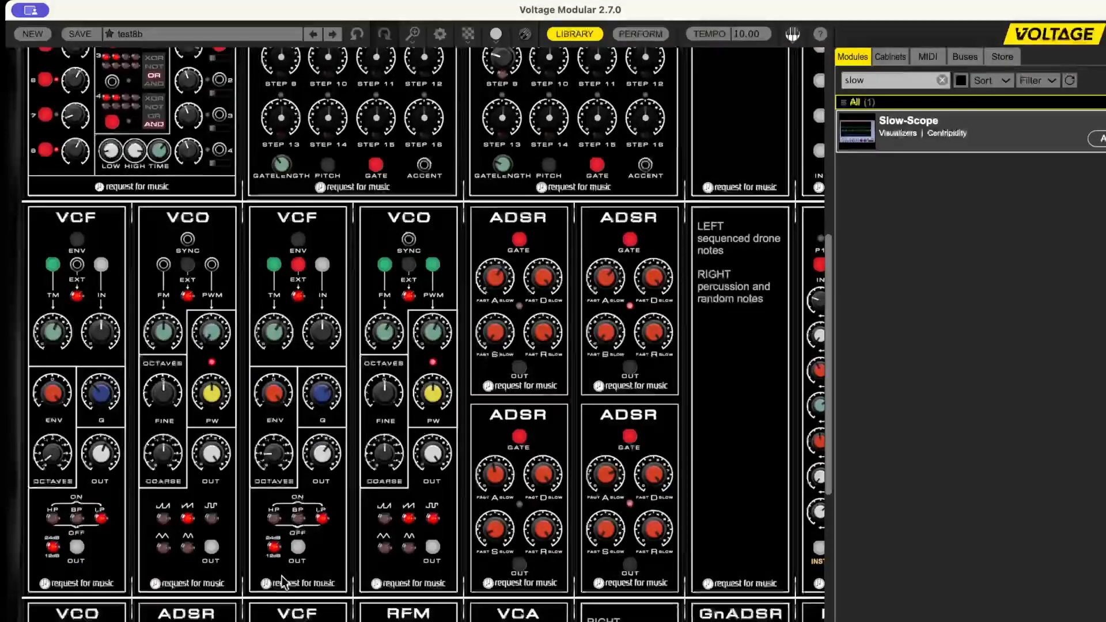
{"action": "scroll", "coordinate": [510, 488], "scroll_direction": "up", "scroll_amount": 4}
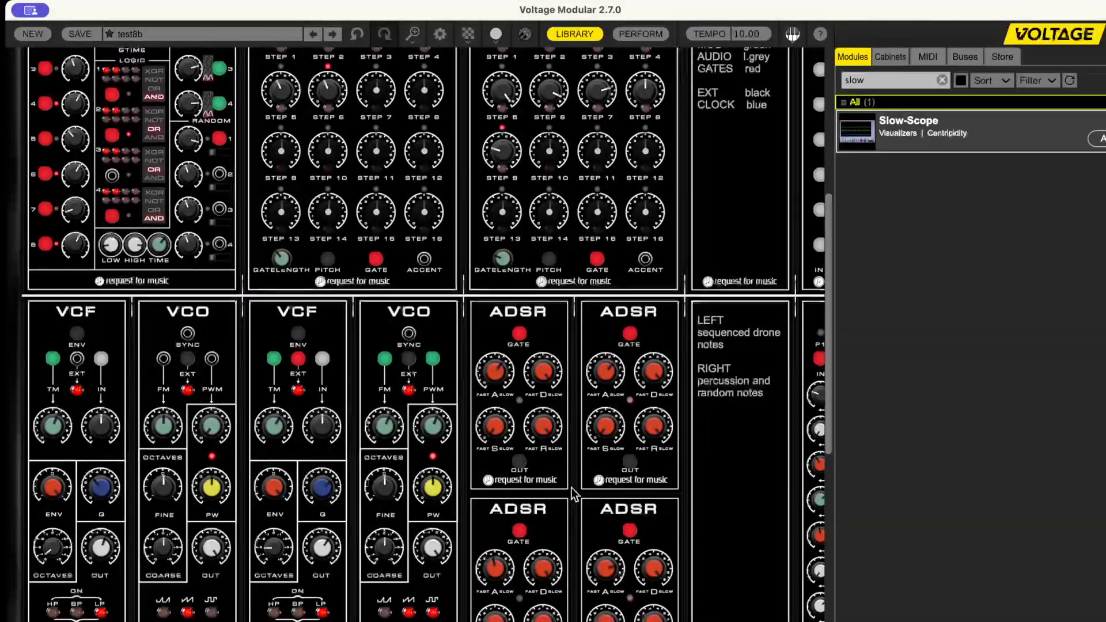
{"action": "scroll", "coordinate": [572, 489], "scroll_direction": "down", "scroll_amount": 6}
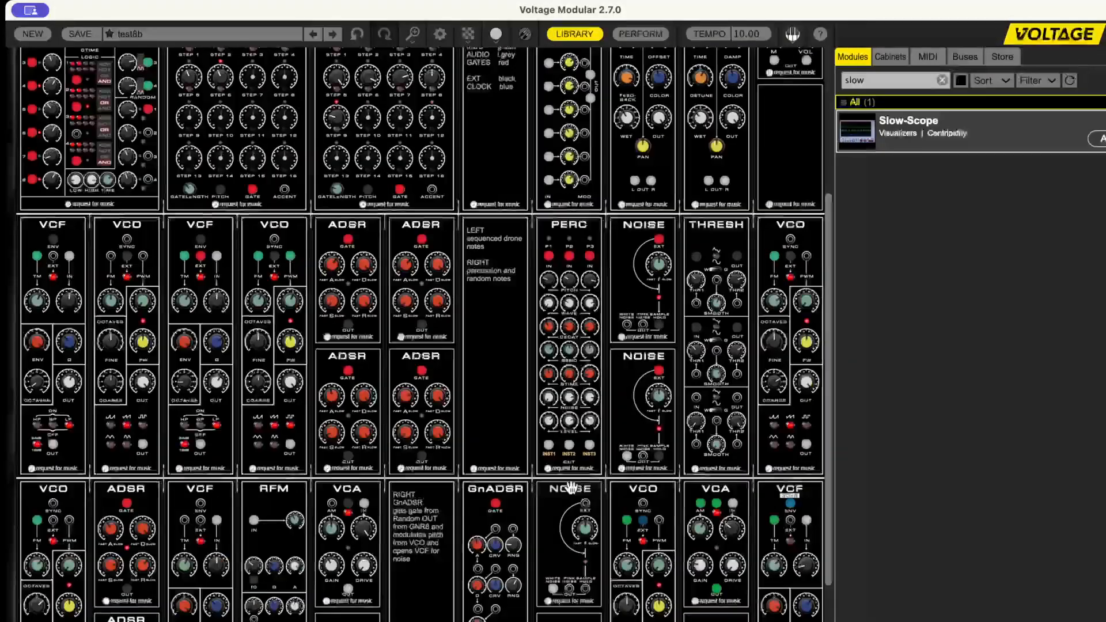
{"action": "scroll", "coordinate": [570, 488], "scroll_direction": "up", "scroll_amount": 2}
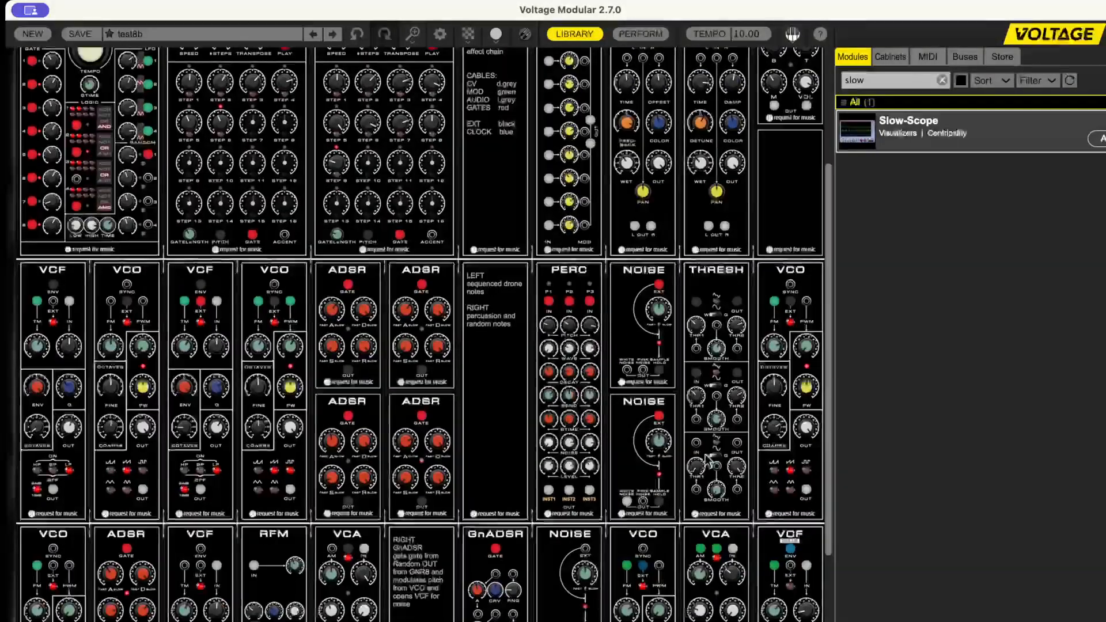
Switch off the LP mode on the three VCFs in the percussion and random notes row.
{"action": "scroll", "coordinate": [677, 605], "scroll_direction": "right", "scroll_amount": 6}
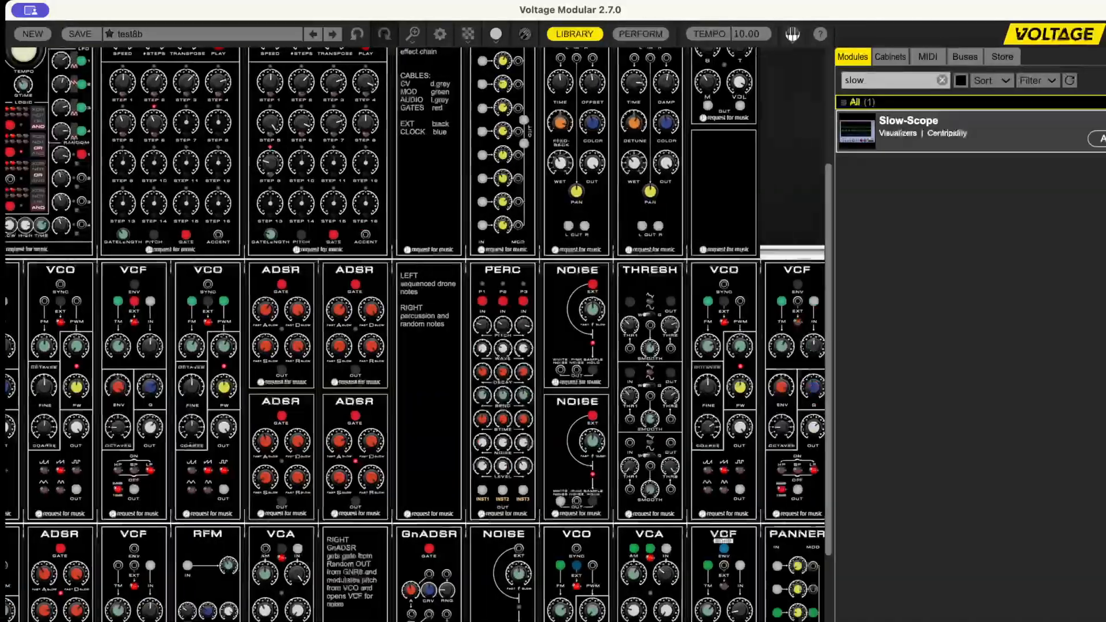
{"action": "scroll", "coordinate": [570, 490], "scroll_direction": "right", "scroll_amount": 2}
{"action": "left_click", "coordinate": [422, 471]}
{"action": "left_click", "coordinate": [568, 471]}
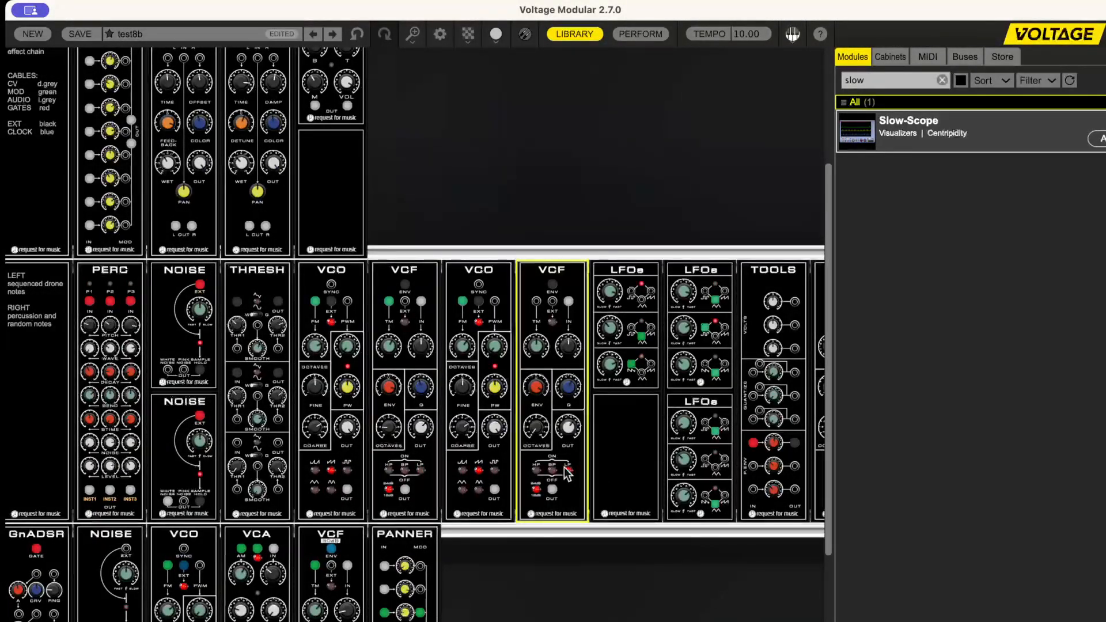
{"action": "scroll", "coordinate": [720, 502], "scroll_direction": "right", "scroll_amount": 2}
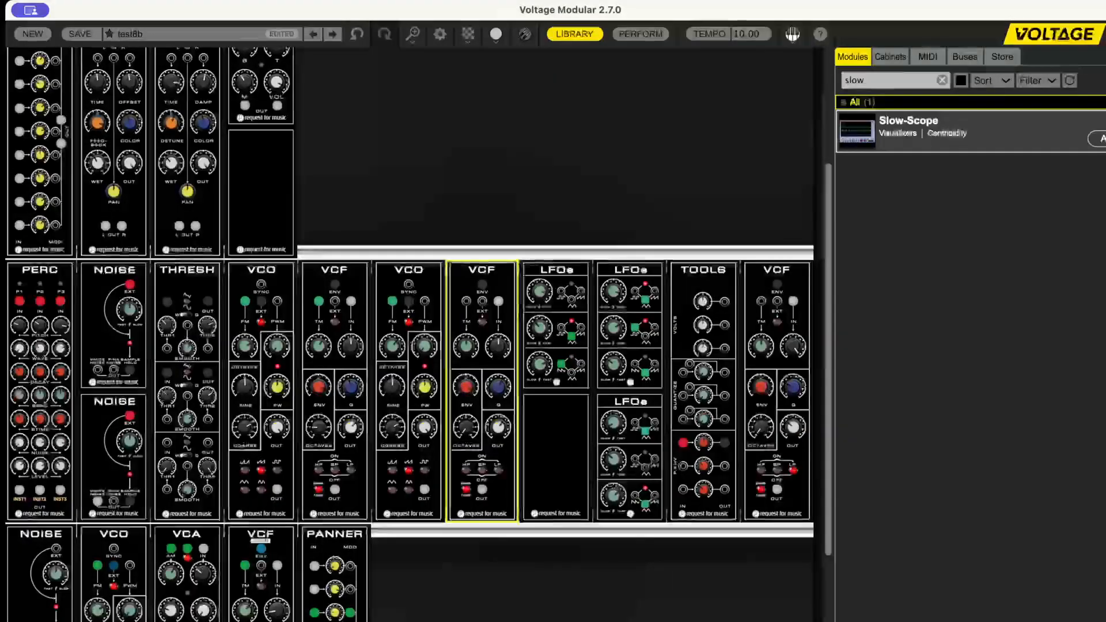
{"action": "left_click", "coordinate": [793, 470]}
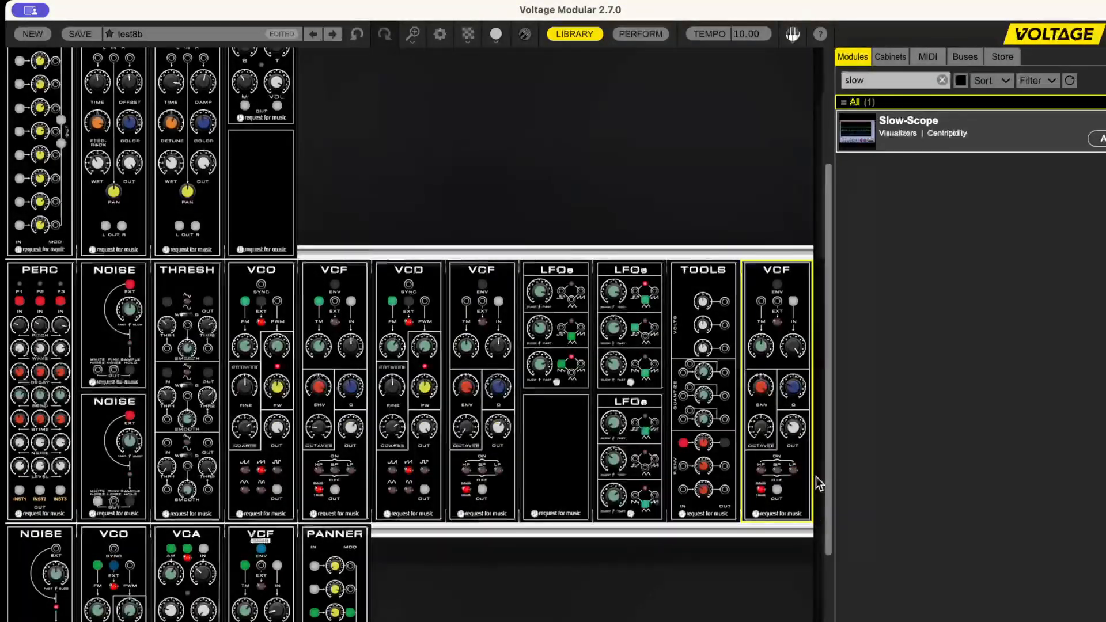
Switch off the square wave on the VCO beside the lower NOISE module and the LP mode on the VCF beside RFM.
{"action": "left_click_drag", "start_coordinate": [826, 472], "coordinate": [828, 573]}
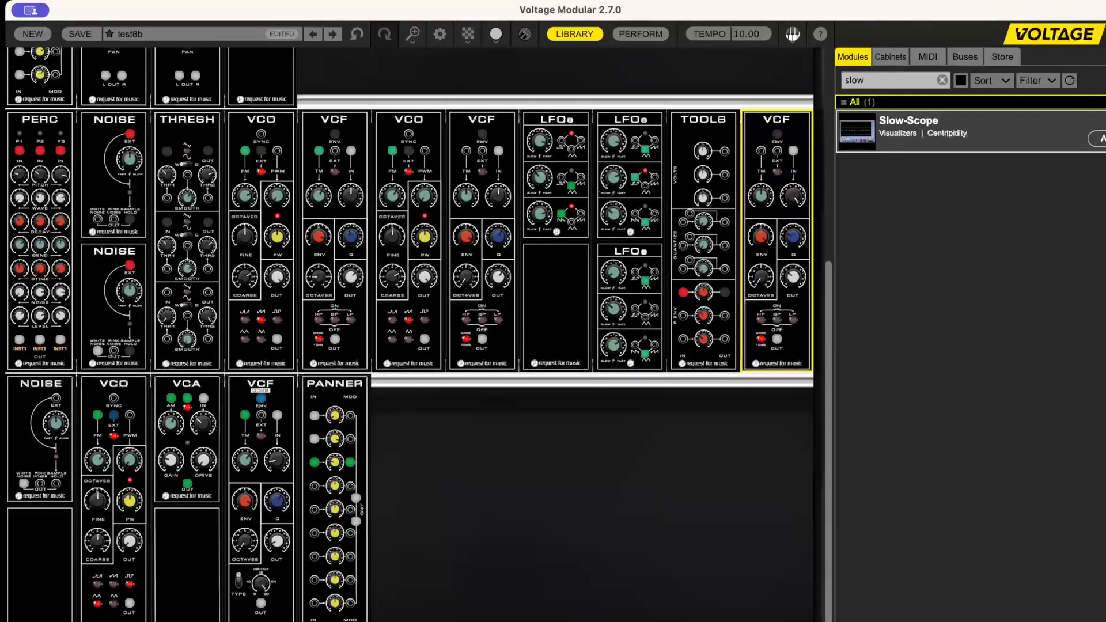
{"action": "left_click", "coordinate": [131, 586]}
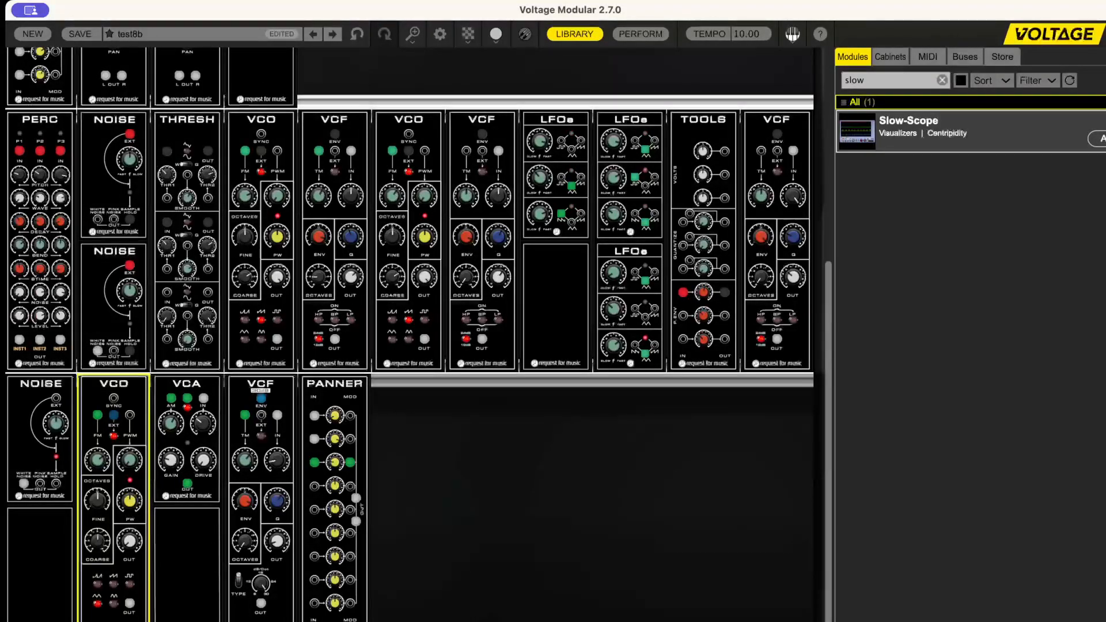
{"action": "scroll", "coordinate": [221, 592], "scroll_direction": "left", "scroll_amount": 10}
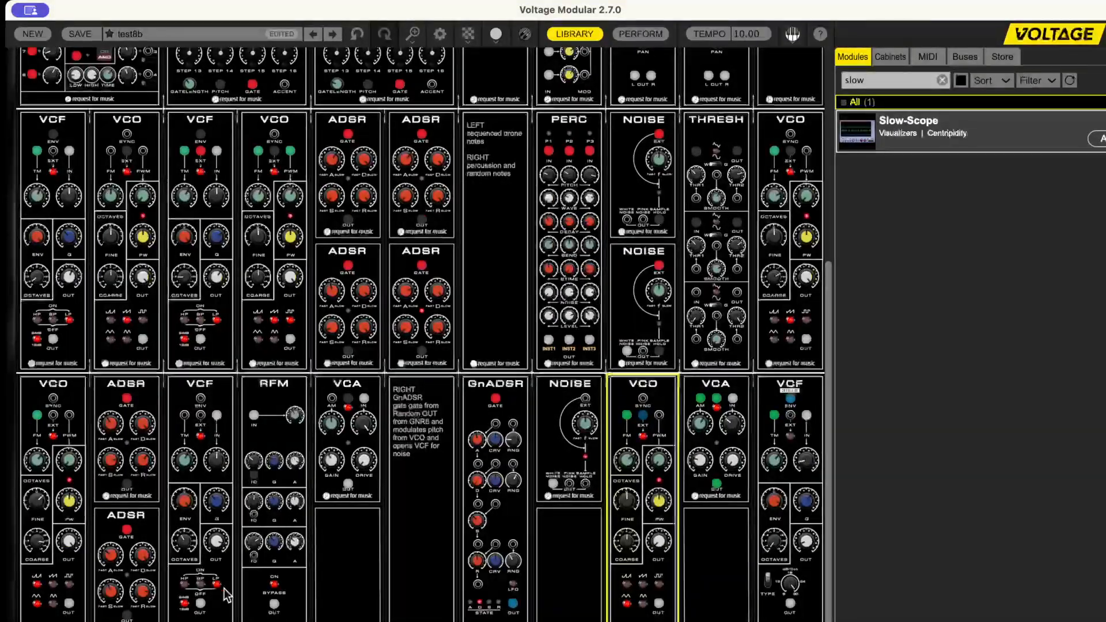
{"action": "left_click", "coordinate": [215, 585]}
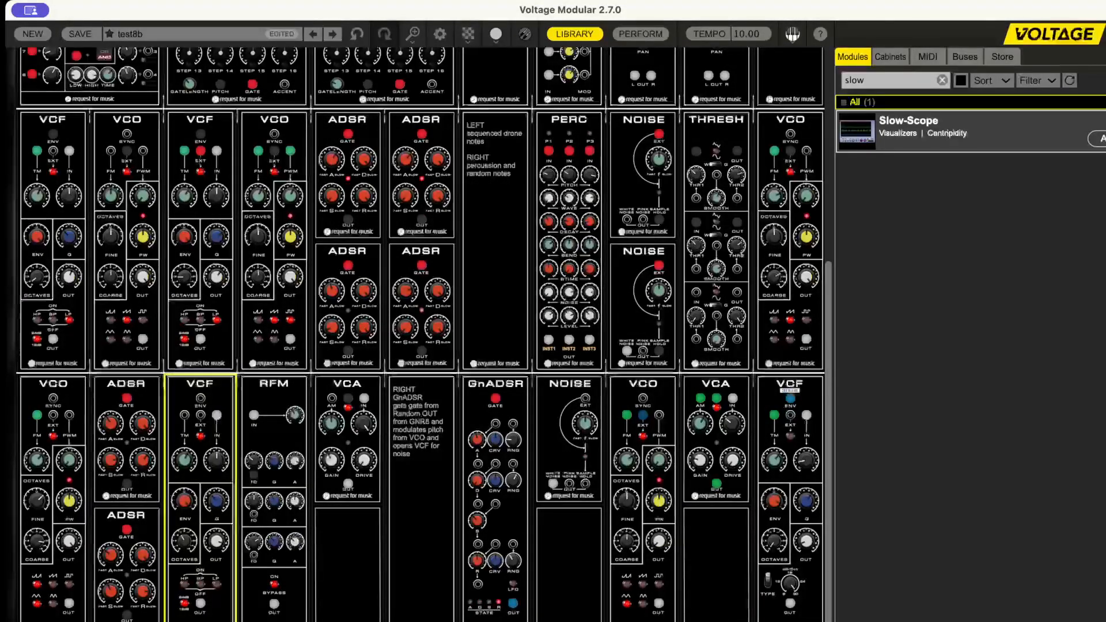
Examine the sequenced drone voices and their ADSRs, then the PERC, NOISE and THRESH modules and the VCO and VCF voices beside them.
{"action": "left_click_drag", "start_coordinate": [279, 159], "coordinate": [203, 153]}
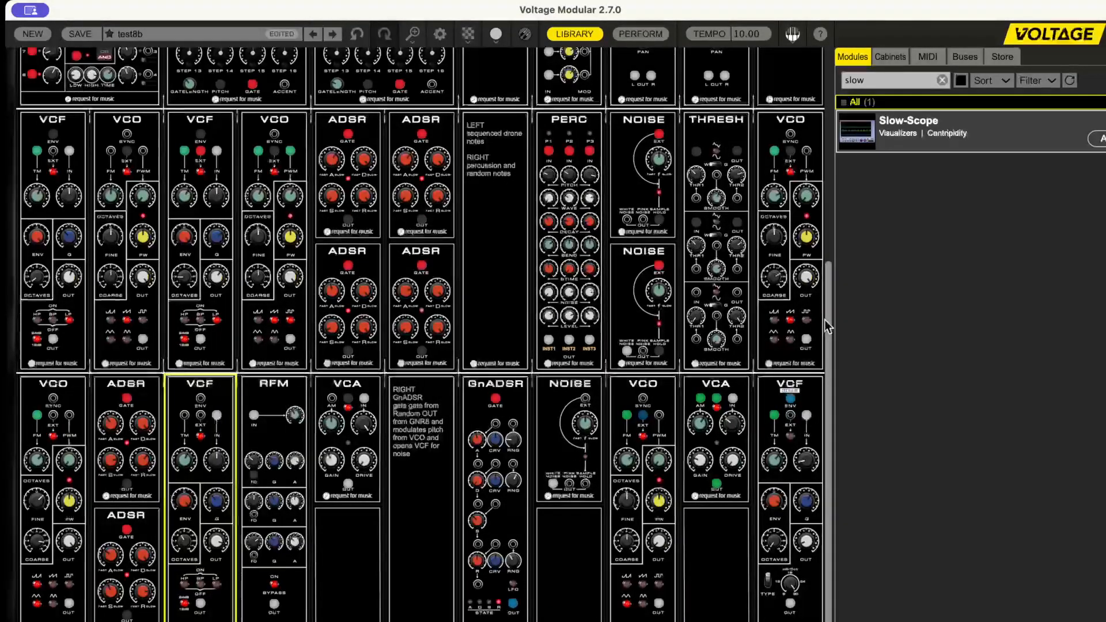
{"action": "scroll", "coordinate": [828, 326], "scroll_direction": "up", "scroll_amount": 5}
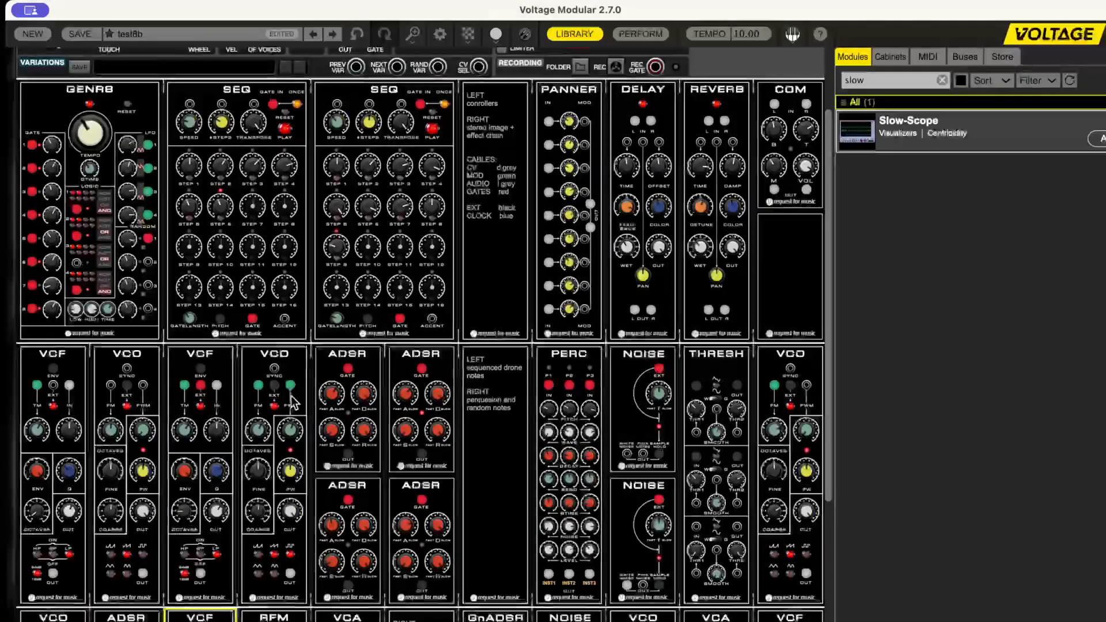
{"action": "mouse_move", "coordinate": [38, 387]}
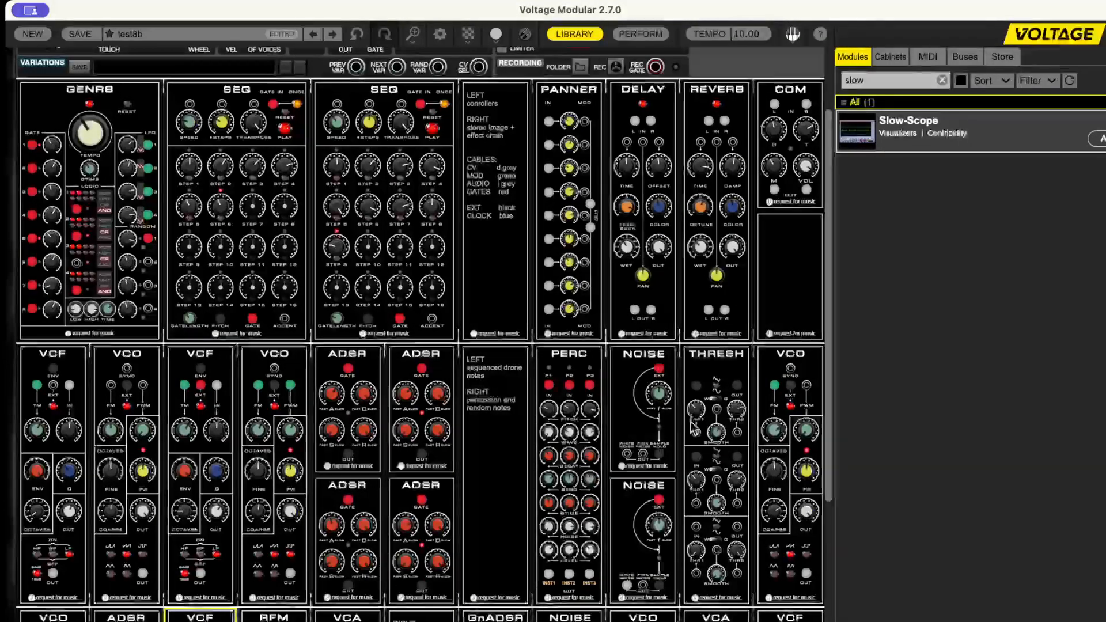
{"action": "scroll", "coordinate": [694, 428], "scroll_direction": "up", "scroll_amount": 5}
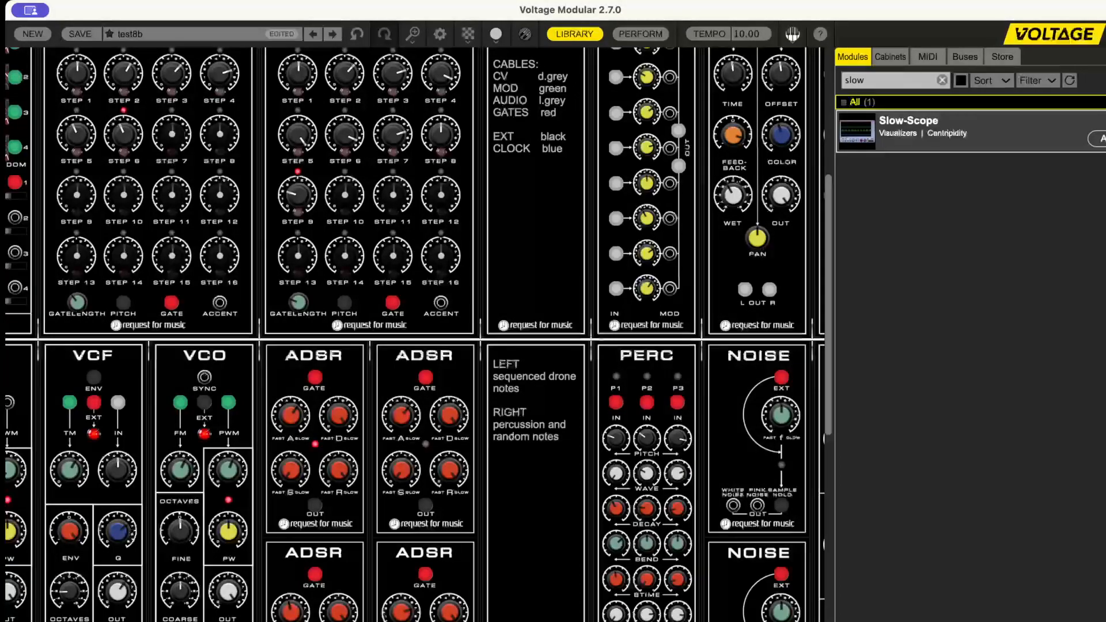
{"action": "scroll", "coordinate": [415, 334], "scroll_direction": "right", "scroll_amount": 5}
{"action": "scroll", "coordinate": [589, 567], "scroll_direction": "right", "scroll_amount": 2}
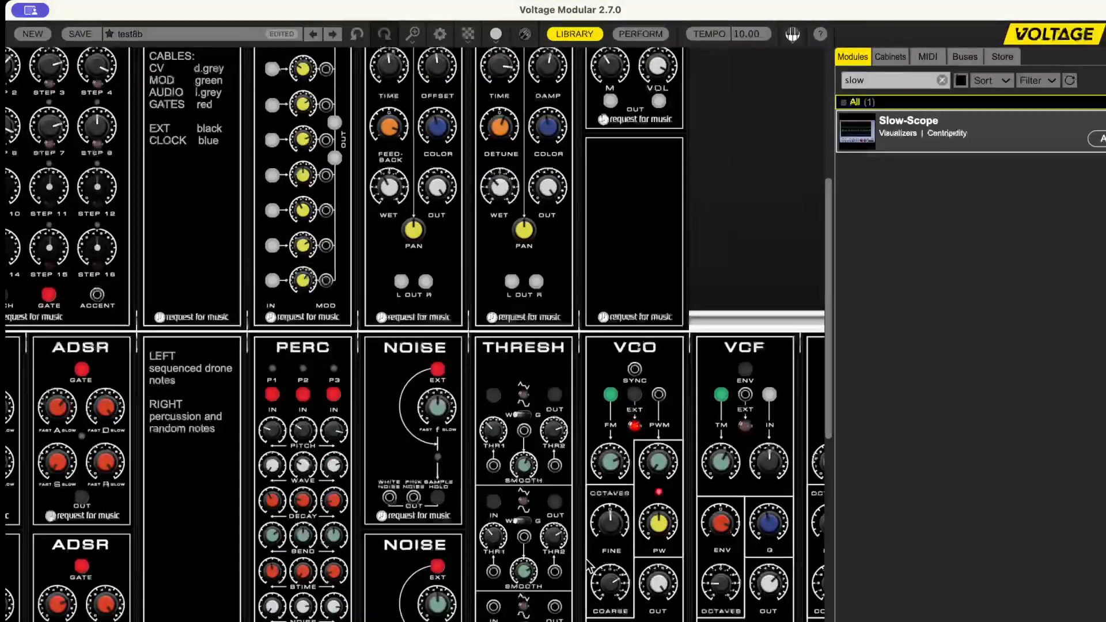
{"action": "scroll", "coordinate": [589, 566], "scroll_direction": "down", "scroll_amount": 4}
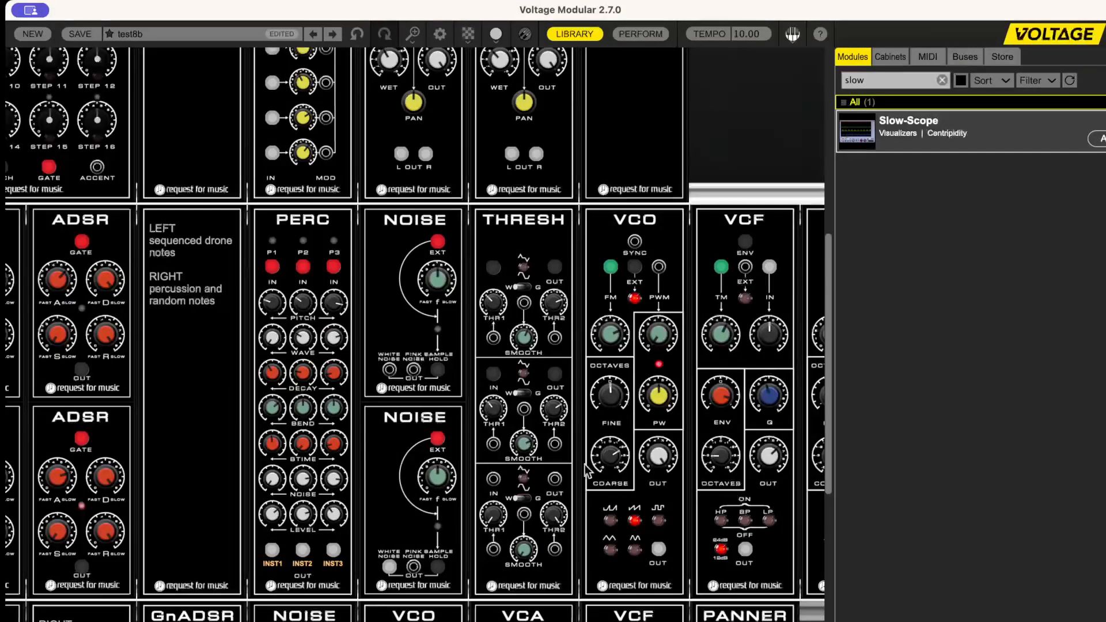
{"action": "scroll", "coordinate": [415, 323], "scroll_direction": "right", "scroll_amount": 6}
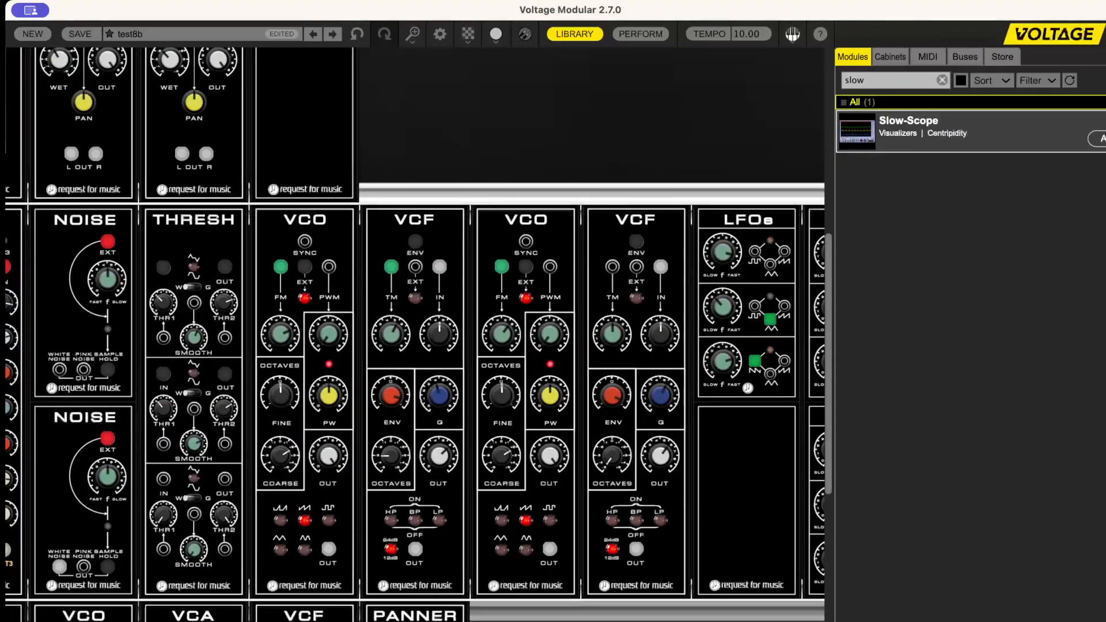
{"action": "scroll", "coordinate": [415, 322], "scroll_direction": "right", "scroll_amount": 2}
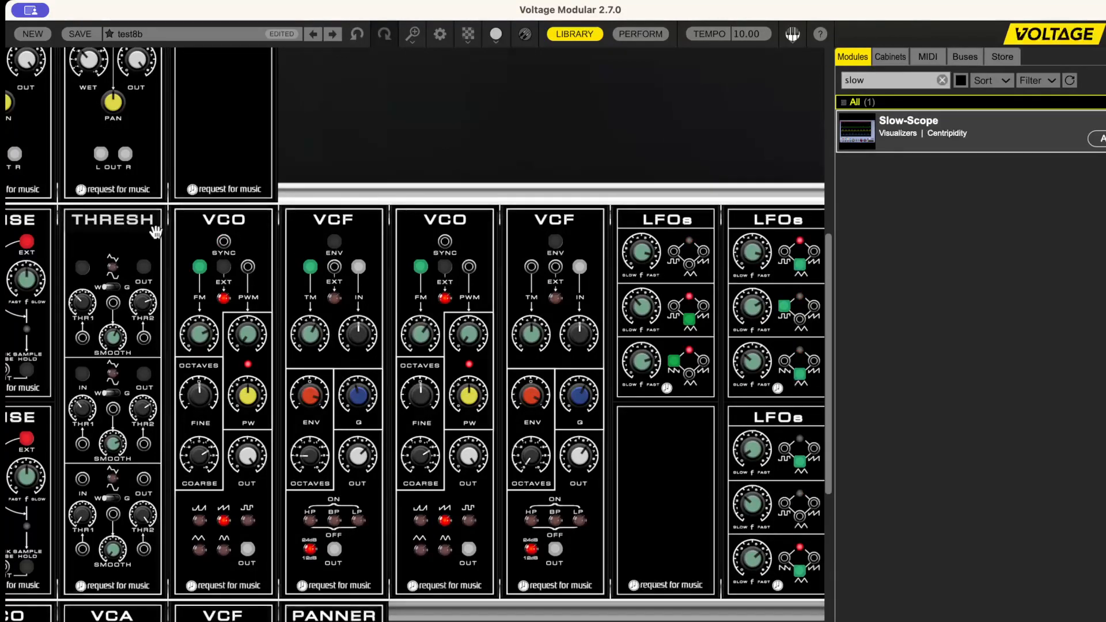
Switch the LP mode back on for the three VCFs in the percussion row and the VCF beside RFM.
{"action": "left_click", "coordinate": [578, 520]}
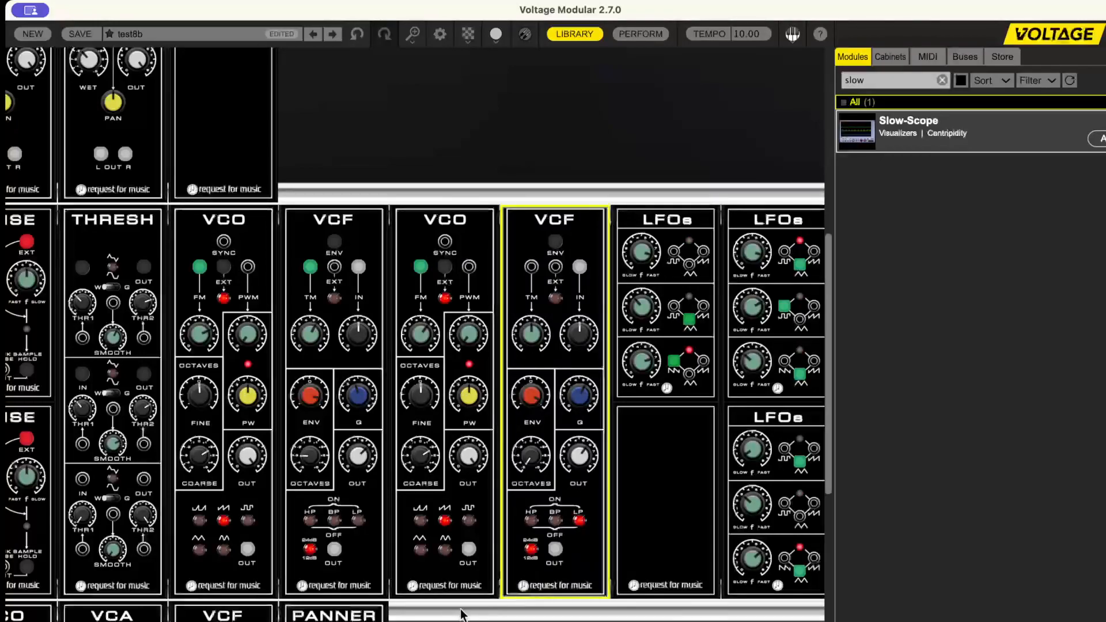
{"action": "left_click", "coordinate": [358, 521]}
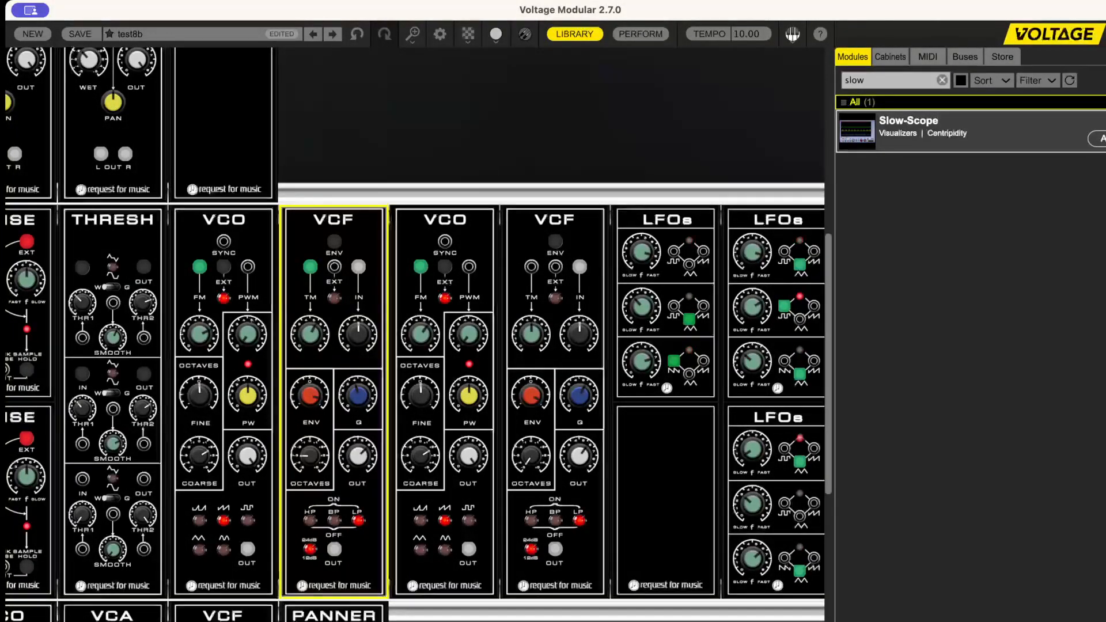
{"action": "scroll", "coordinate": [717, 603], "scroll_direction": "right", "scroll_amount": 5}
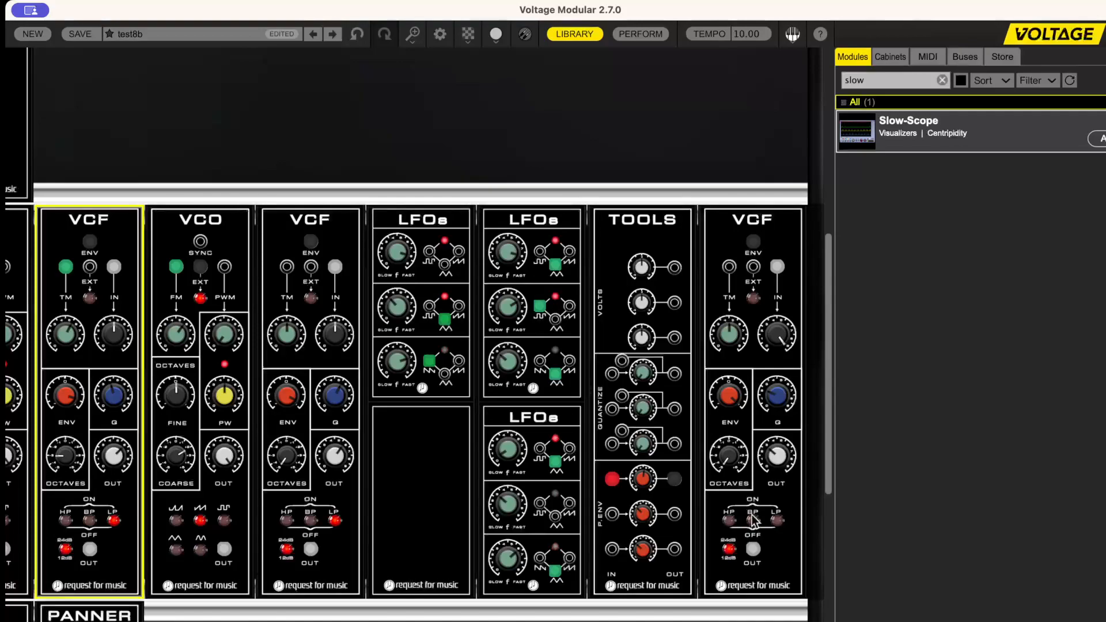
{"action": "left_click", "coordinate": [778, 521]}
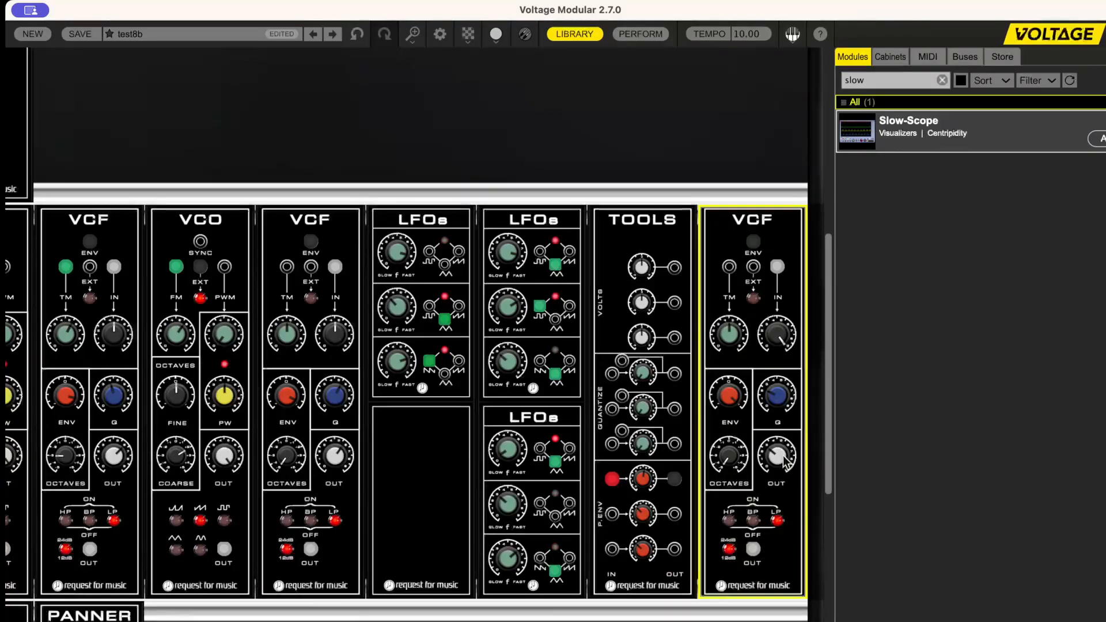
{"action": "left_click_drag", "start_coordinate": [826, 457], "coordinate": [824, 615]}
{"action": "scroll", "coordinate": [415, 335], "scroll_direction": "left", "scroll_amount": 20}
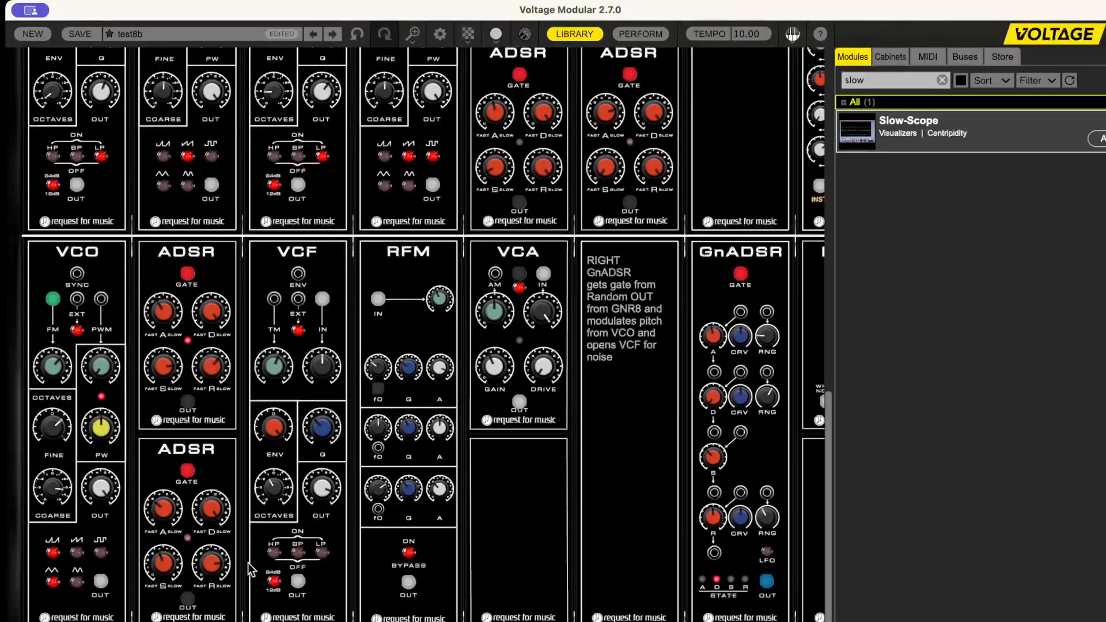
{"action": "left_click", "coordinate": [321, 553]}
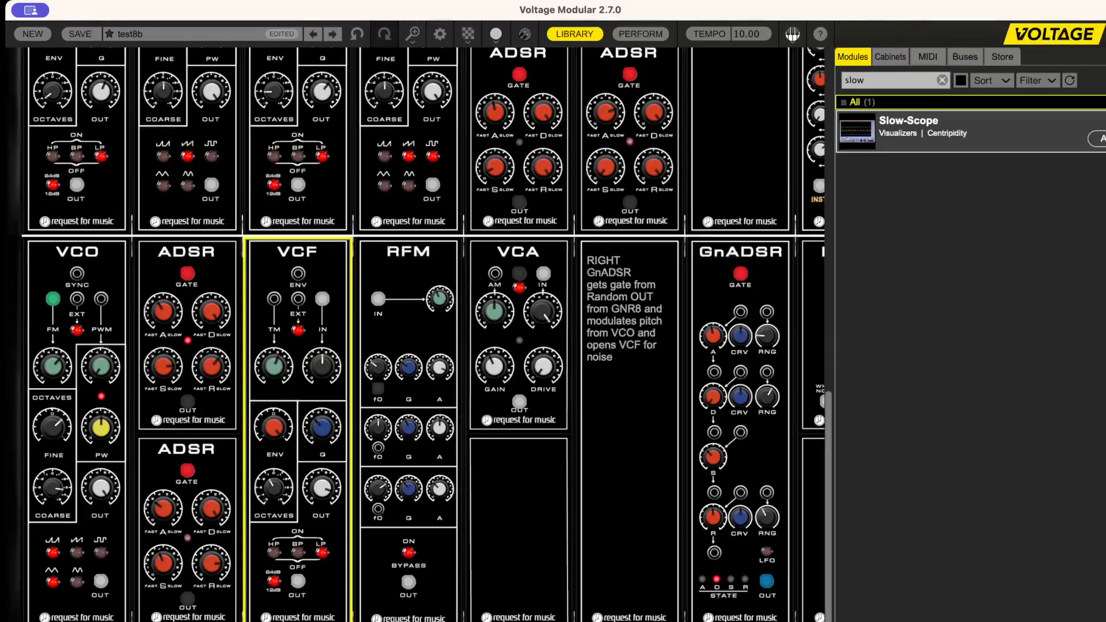
Review the GnADSR voice's modules, check the envelope's attack time, and raise the attack range on GnADSR.
{"action": "scroll", "coordinate": [511, 572], "scroll_direction": "right", "scroll_amount": 8}
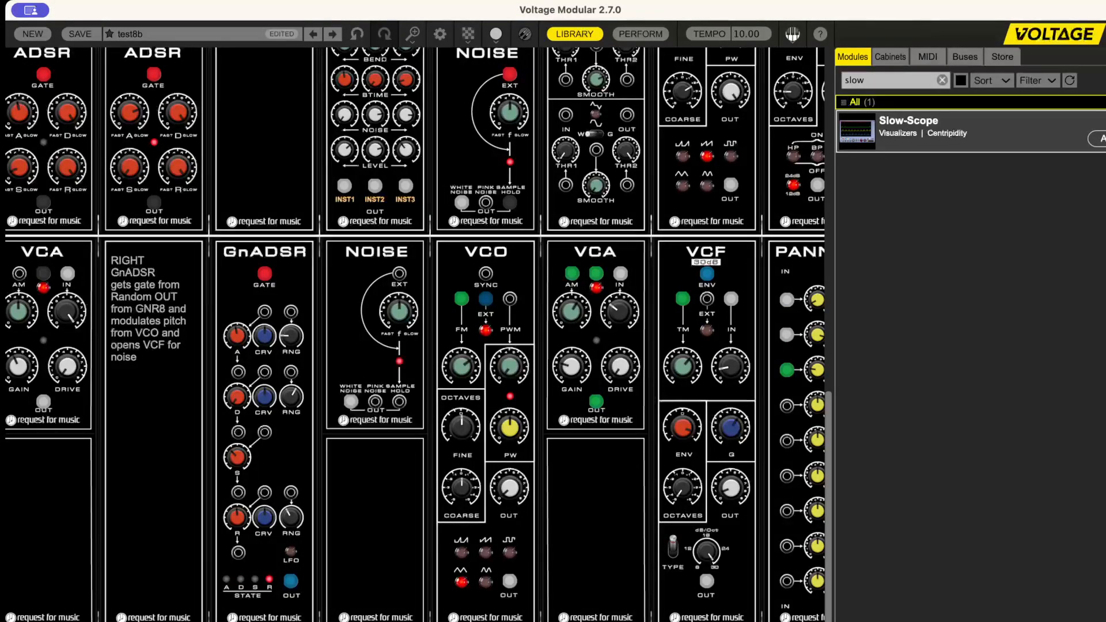
{"action": "scroll", "coordinate": [415, 334], "scroll_direction": "right", "scroll_amount": 8}
{"action": "scroll", "coordinate": [415, 334], "scroll_direction": "left", "scroll_amount": 16}
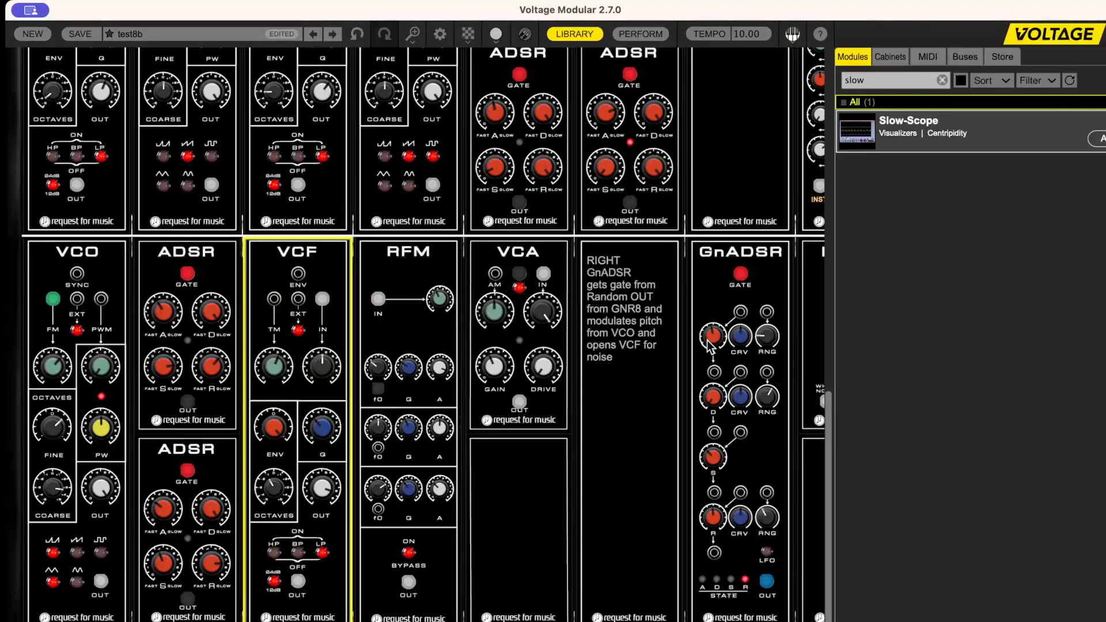
{"action": "mouse_move", "coordinate": [710, 346]}
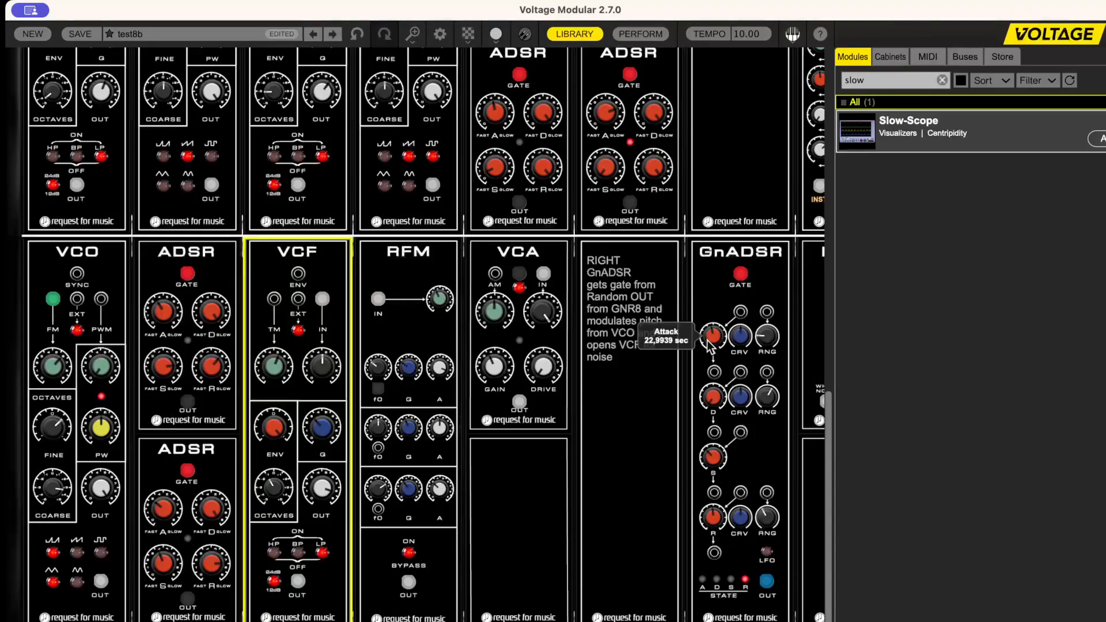
{"action": "left_click", "coordinate": [773, 340]}
{"action": "left_click_drag", "start_coordinate": [773, 340], "coordinate": [786, 257]}
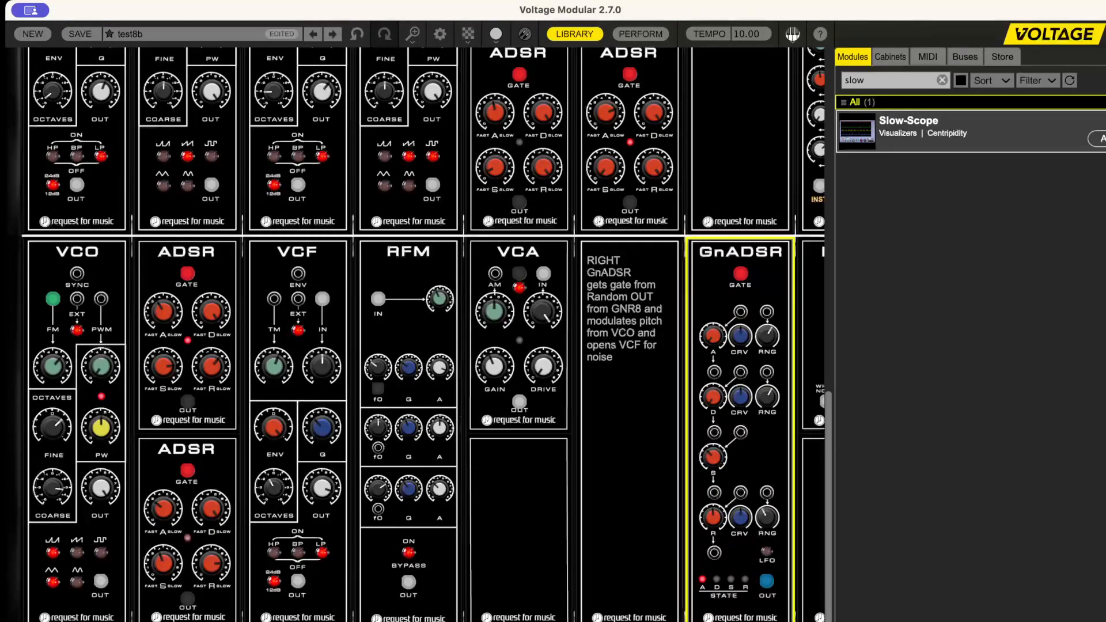
{"action": "scroll", "coordinate": [600, 410], "scroll_direction": "up", "scroll_amount": 15}
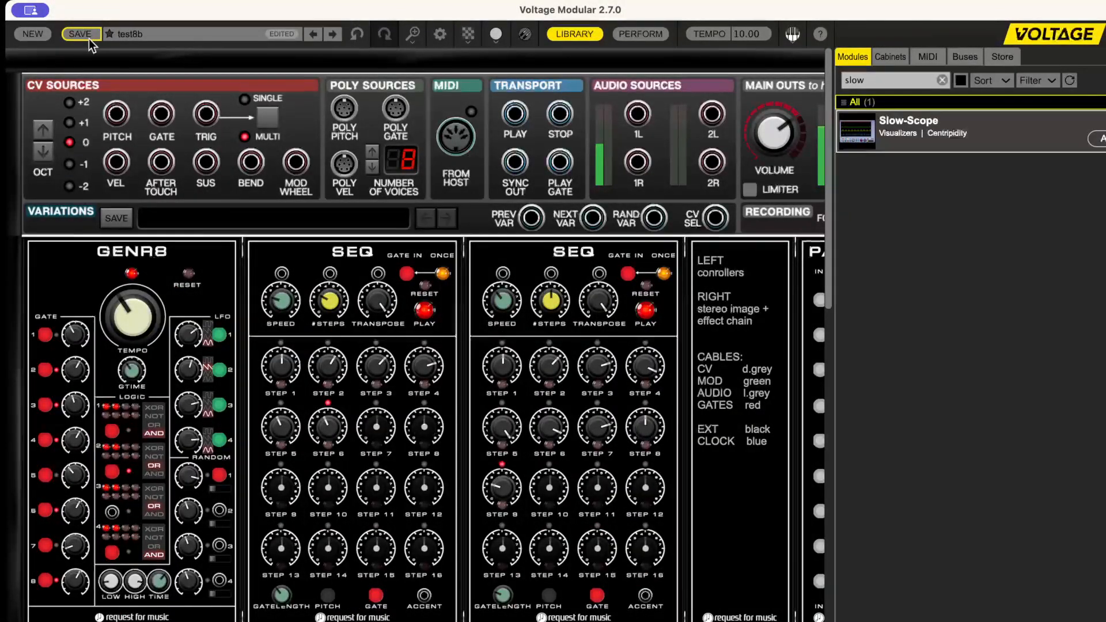
Load the preset Rhythm_back_71modules from the GENR8 category, discarding the unsaved changes to test8b.
{"action": "left_click", "coordinate": [121, 34]}
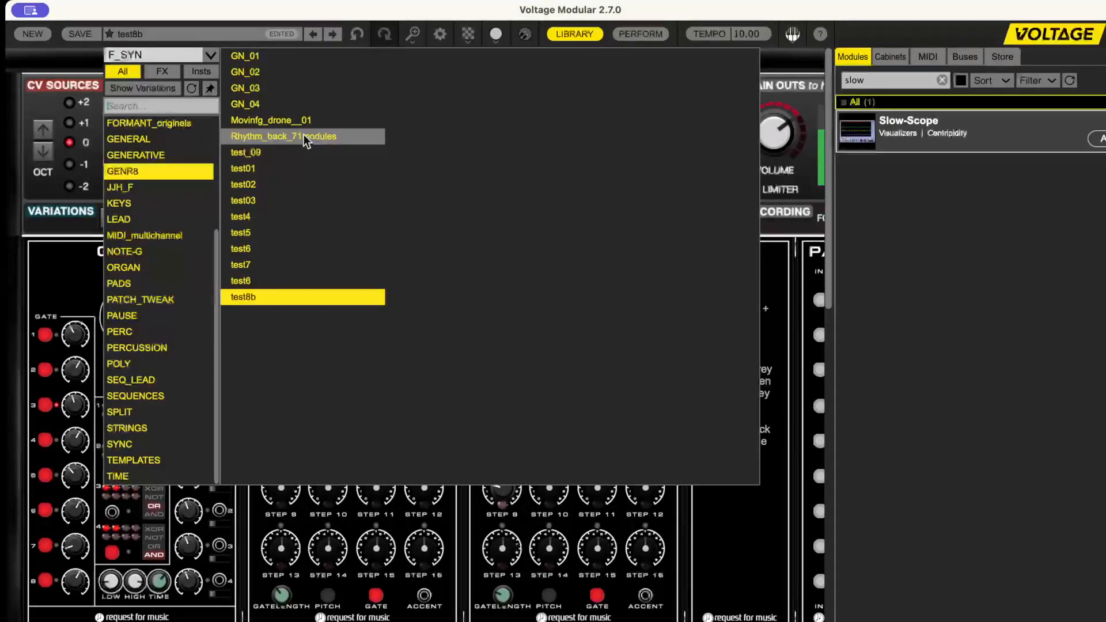
{"action": "left_click", "coordinate": [275, 138]}
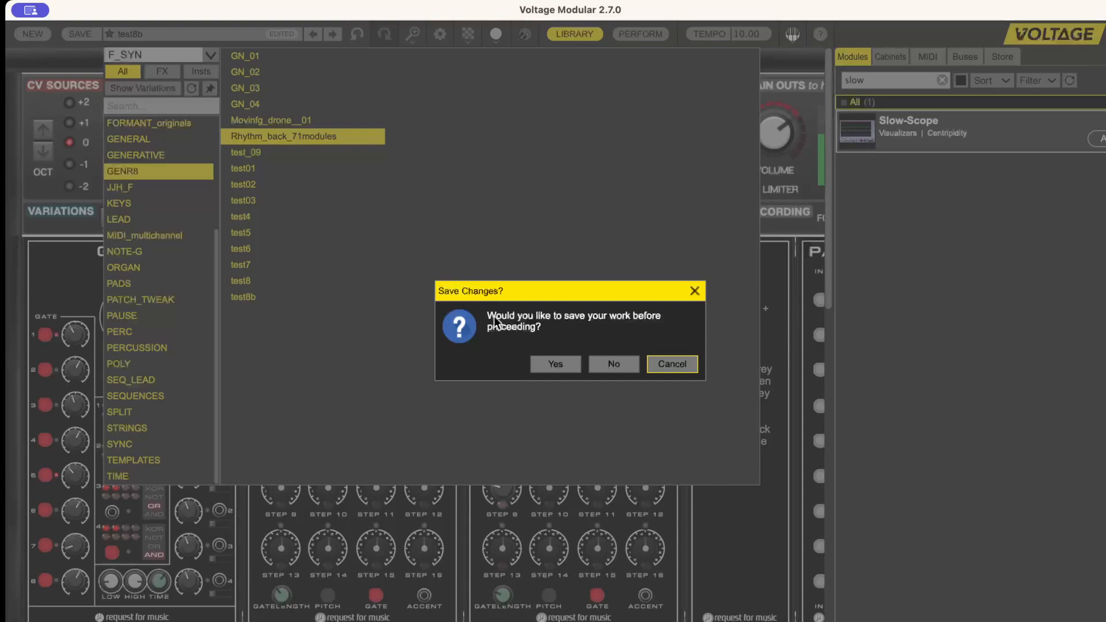
{"action": "left_click", "coordinate": [612, 364]}
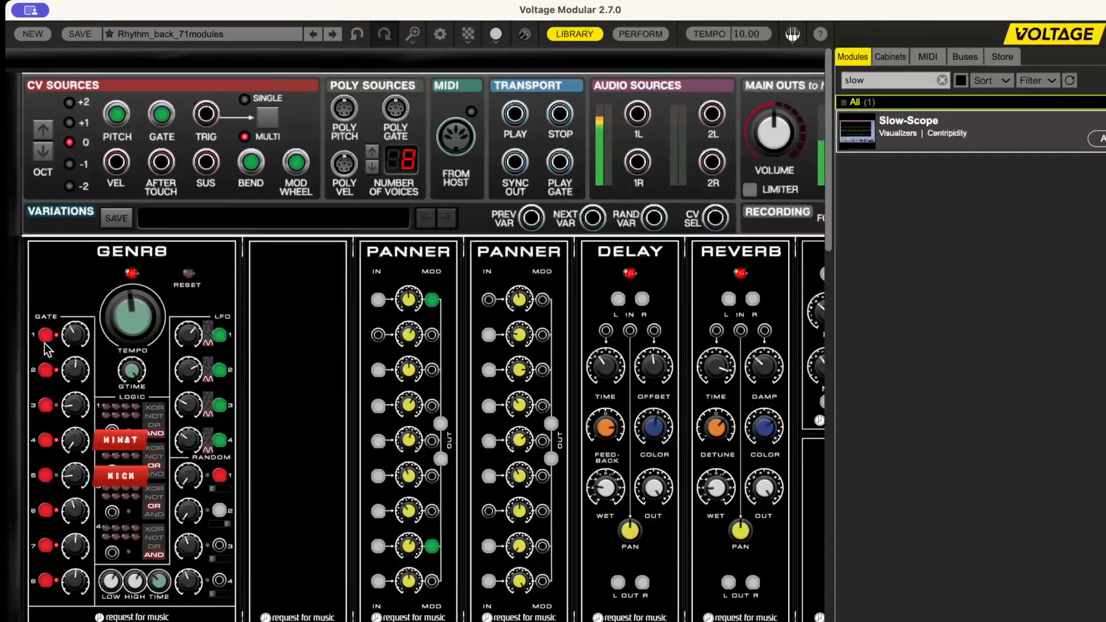
Examine the whole Rhythm_back_71modules patch in one overview, covering all four rows of modules and the main outputs.
{"action": "left_click_drag", "start_coordinate": [826, 175], "coordinate": [911, 457]}
{"action": "key", "text": "super+minus"}
{"action": "key", "text": "super+minus"}
{"action": "key", "text": "super+minus"}
{"action": "key", "text": "super+minus"}
{"action": "key", "text": "super+minus"}
{"action": "key", "text": "super+minus"}
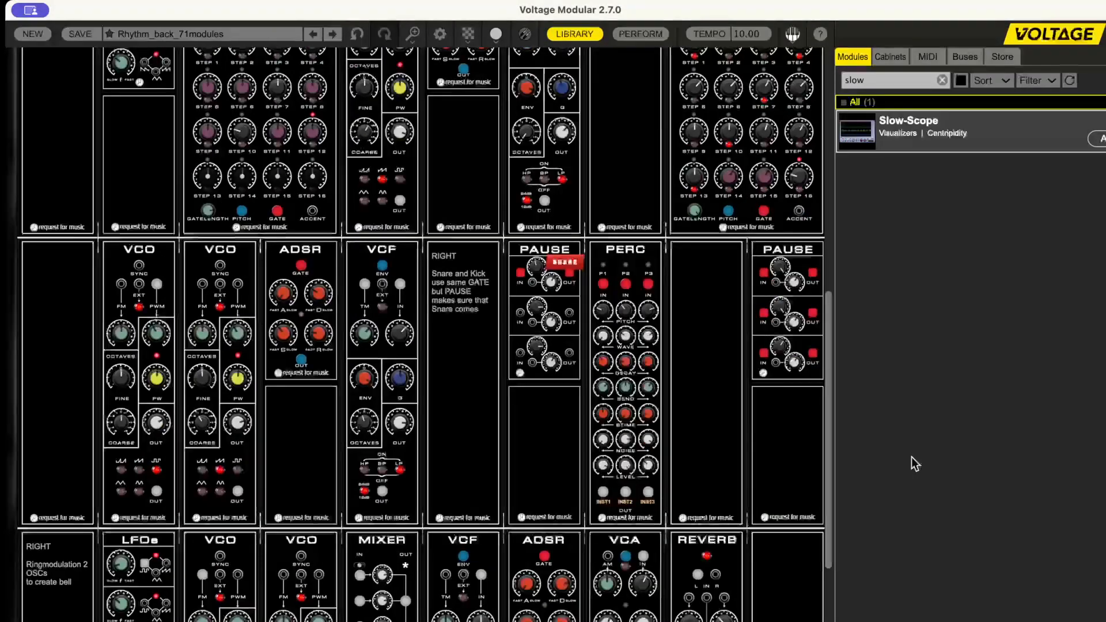
{"action": "key", "text": "super+minus"}
{"action": "key", "text": "super+minus"}
{"action": "key", "text": "super+minus"}
{"action": "key", "text": "super+minus"}
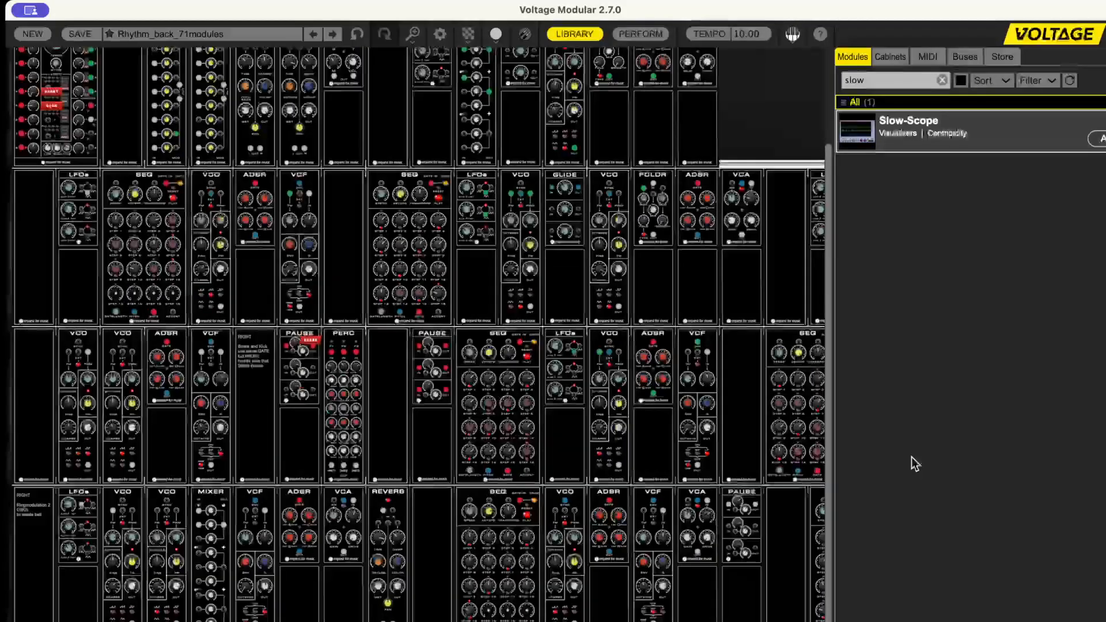
{"action": "key", "text": "super+minus"}
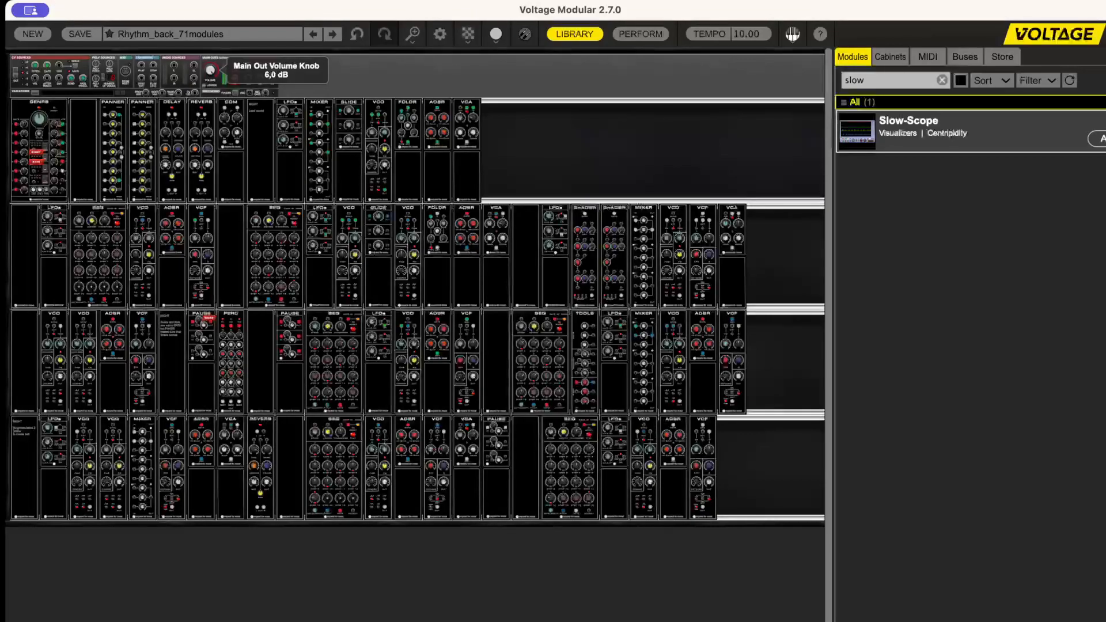
{"action": "left_click_drag", "start_coordinate": [242, 62], "coordinate": [241, 95]}
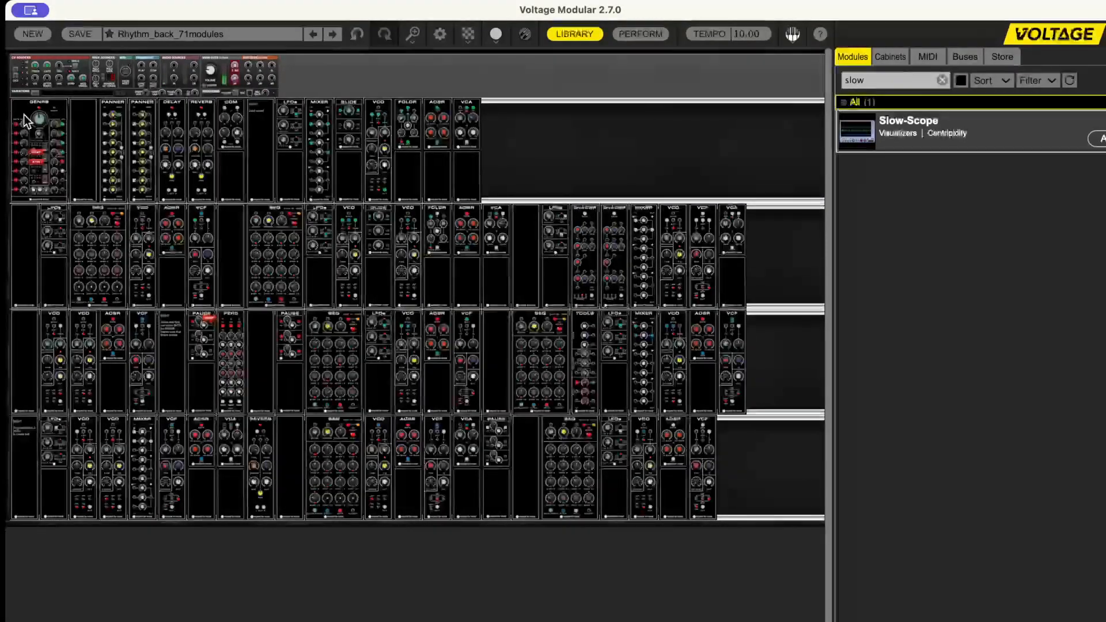
Browse the SEQUENCES, GENERAL and GENERATIVE preset categories, and load test_09 from GENR8.
{"action": "left_click", "coordinate": [244, 32]}
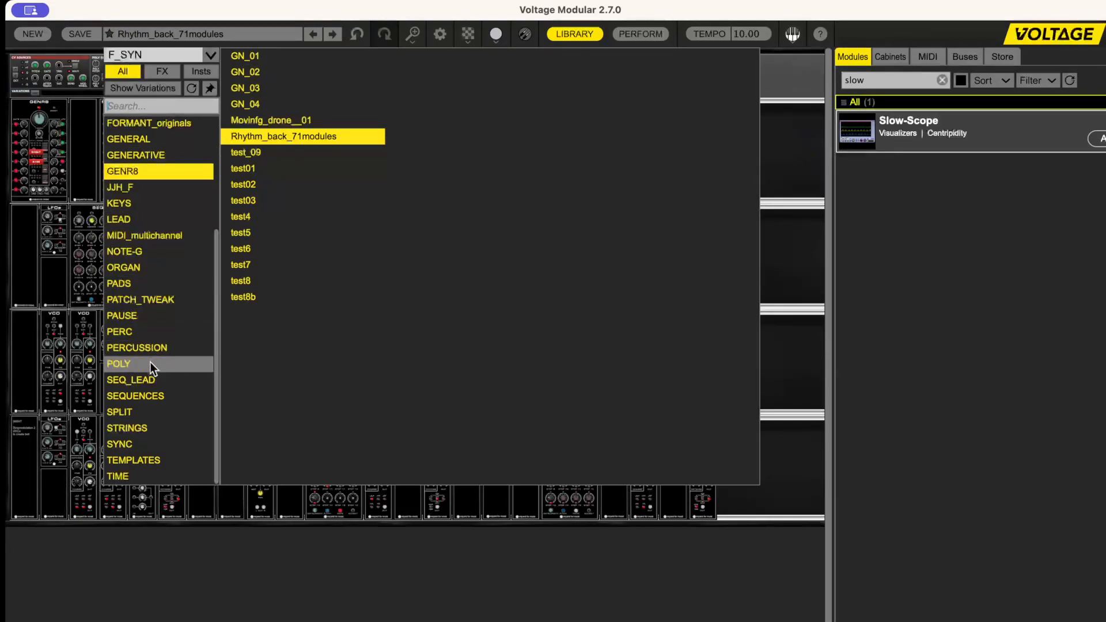
{"action": "left_click", "coordinate": [140, 398]}
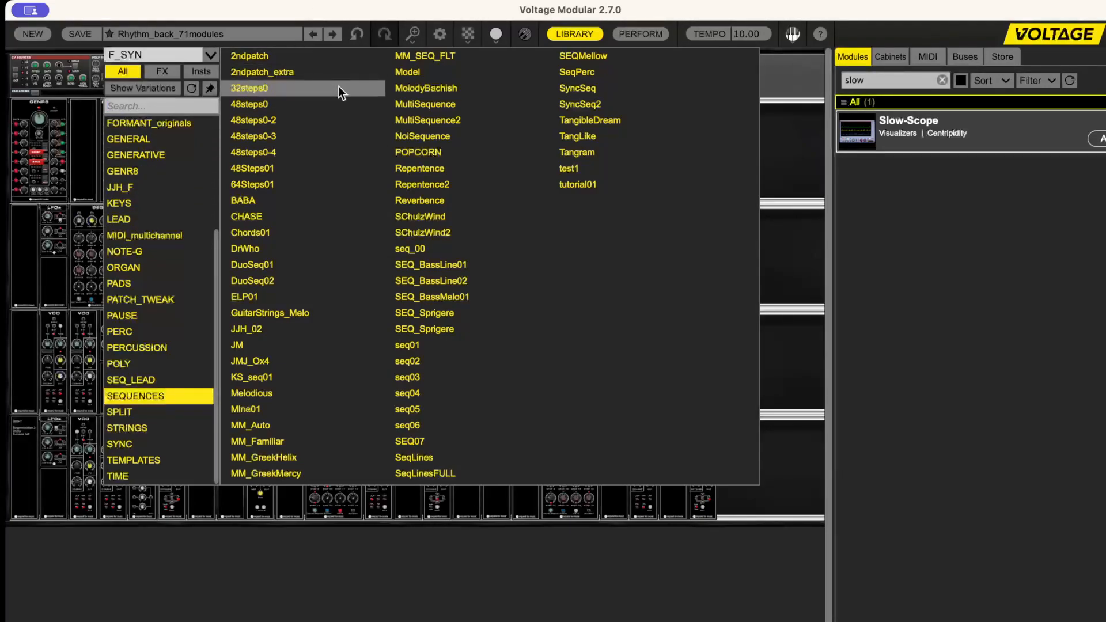
{"action": "left_click", "coordinate": [122, 136]}
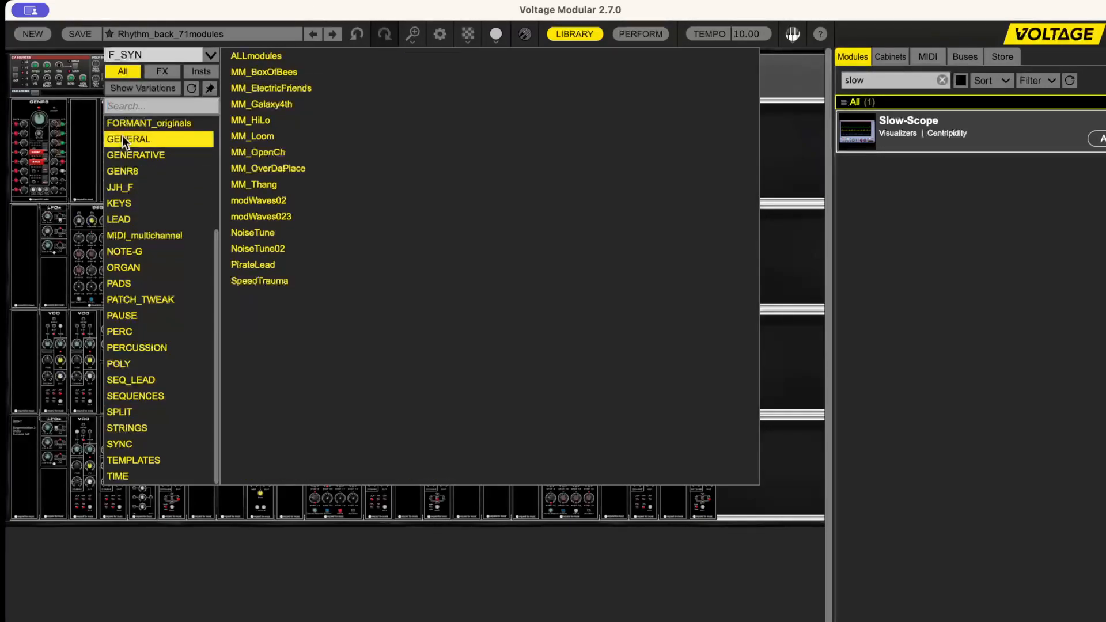
{"action": "left_click", "coordinate": [124, 154]}
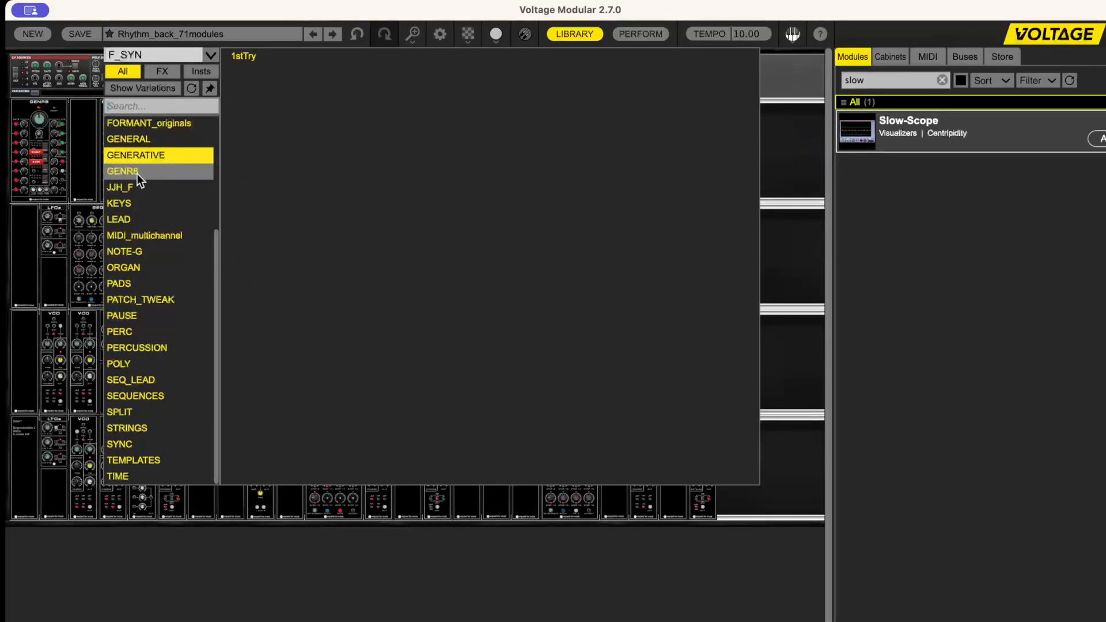
{"action": "left_click", "coordinate": [137, 174]}
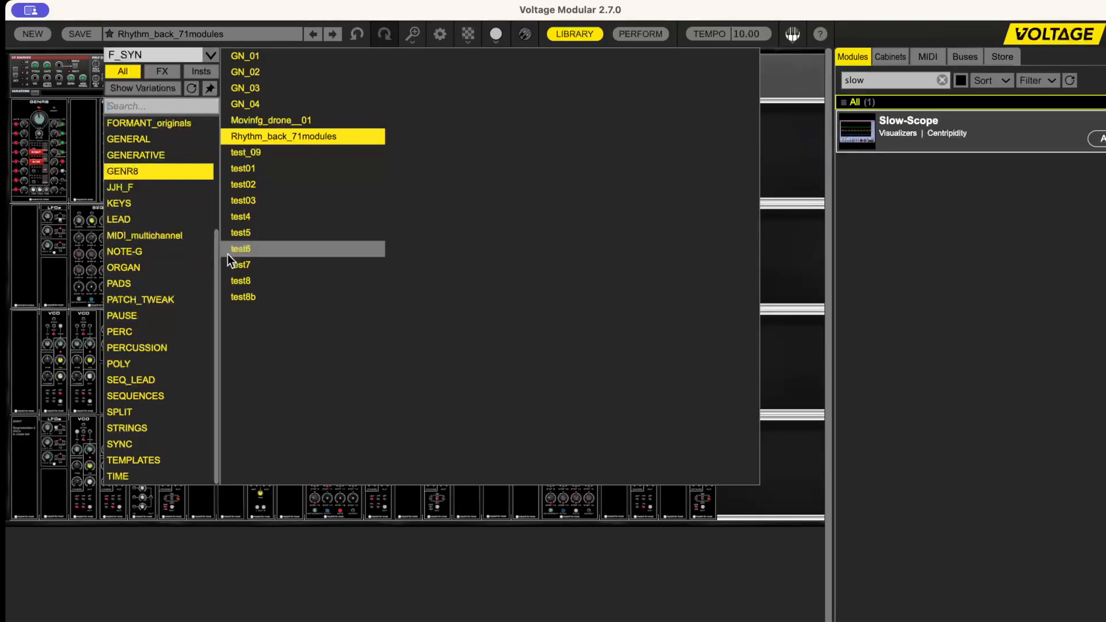
{"action": "left_click", "coordinate": [258, 154]}
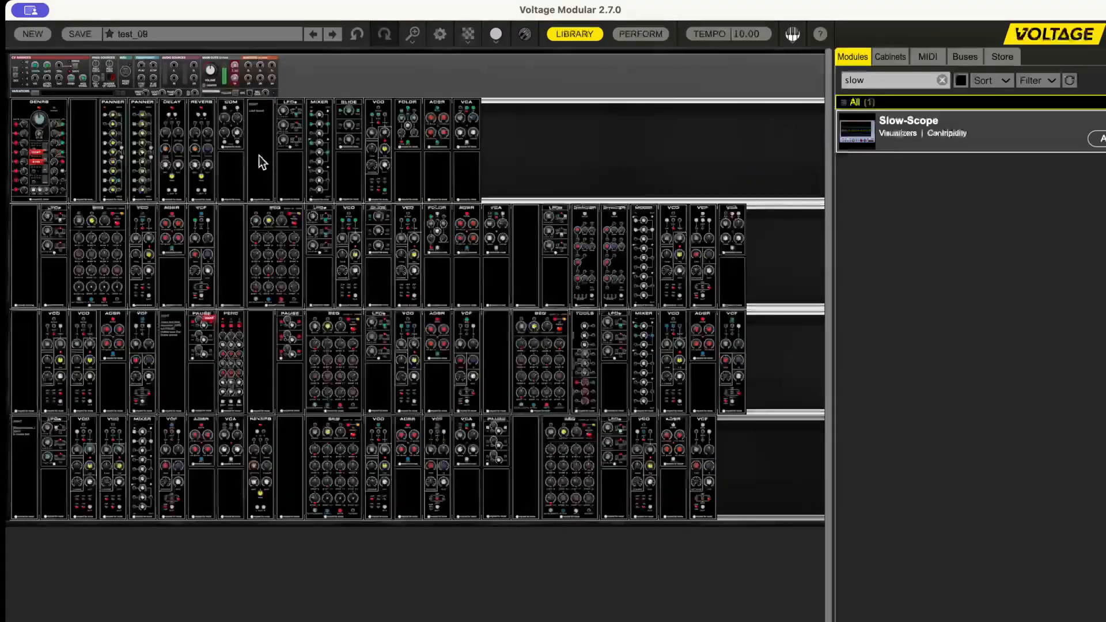
Load the preset MM_SEQ_FLT from the SEQUENCES category.
{"action": "left_click", "coordinate": [157, 33]}
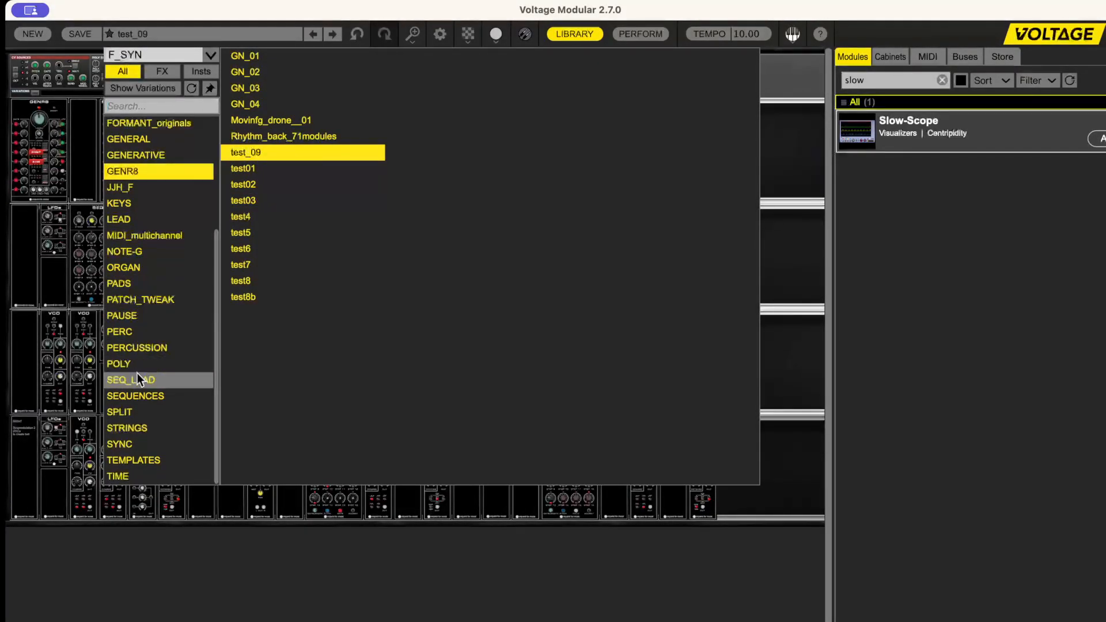
{"action": "left_click", "coordinate": [138, 390]}
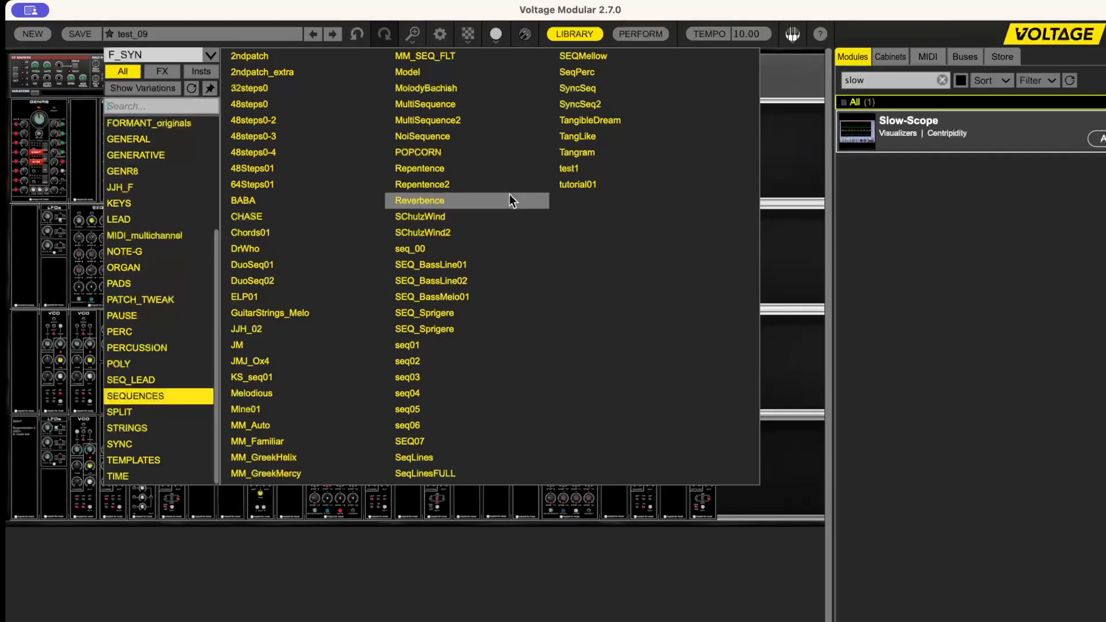
{"action": "left_click", "coordinate": [451, 58]}
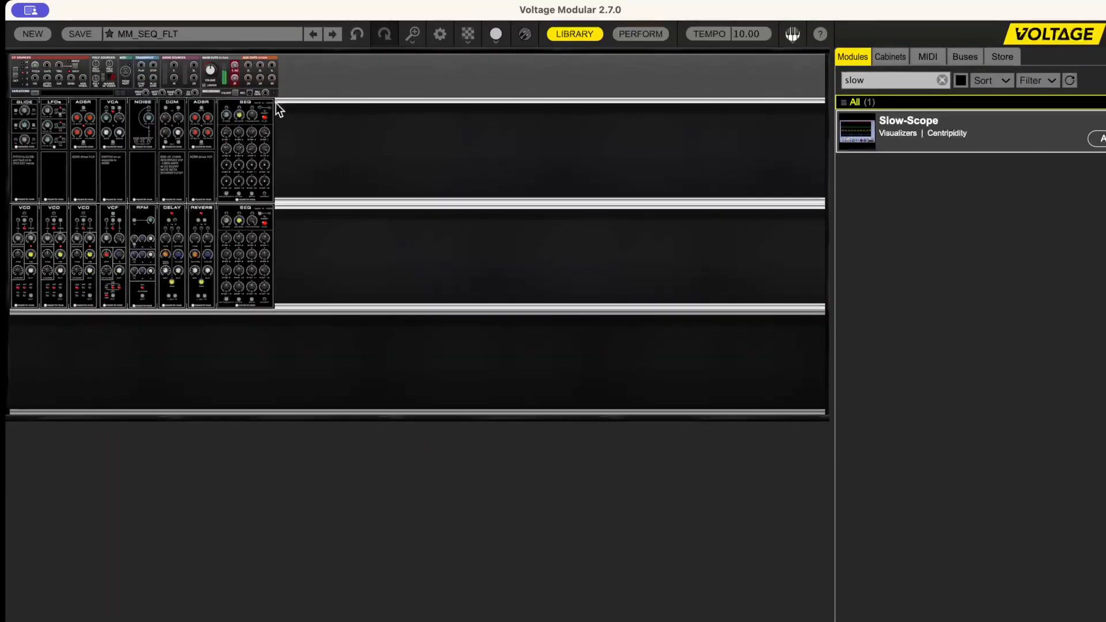
Check the PATCH_TWEAK preset category and reload Rhythm_back_71modules from the GENR8 category.
{"action": "left_click", "coordinate": [135, 33]}
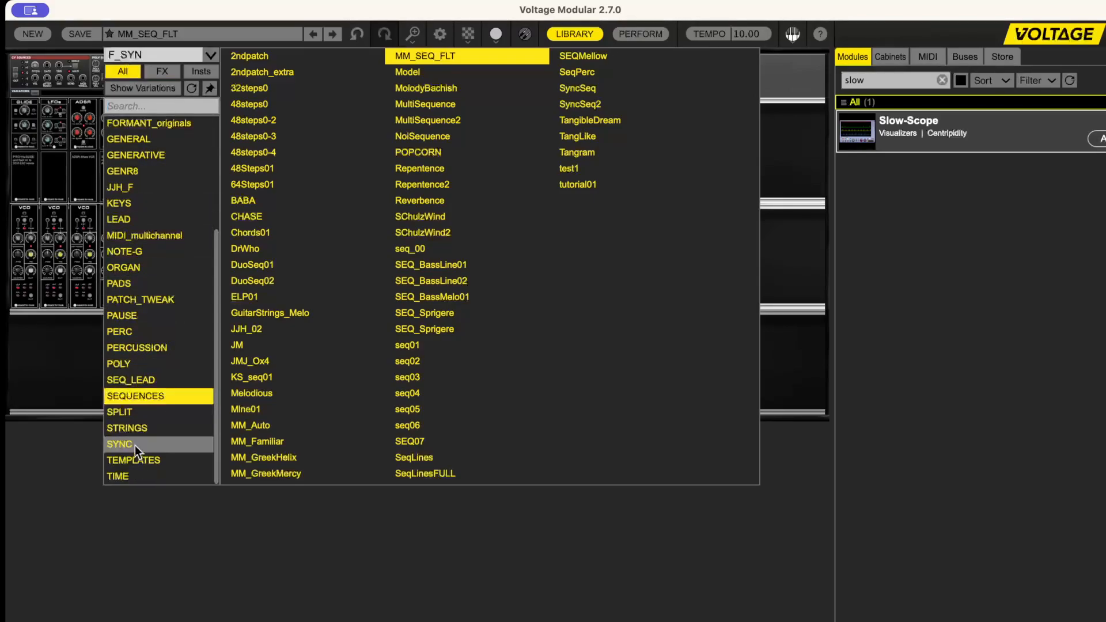
{"action": "left_click", "coordinate": [147, 301]}
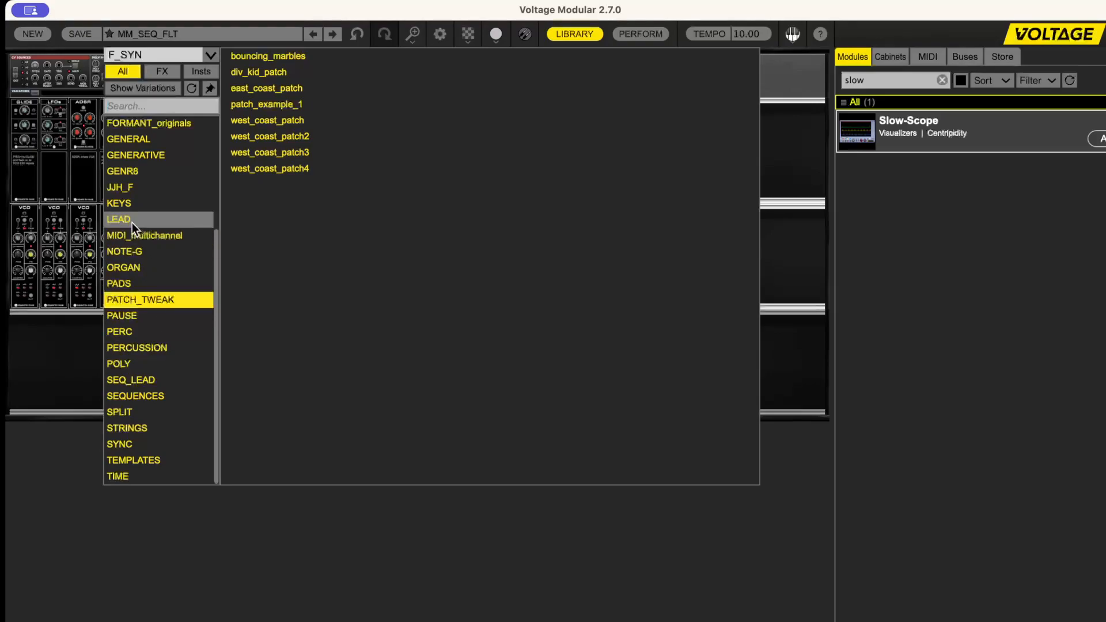
{"action": "left_click", "coordinate": [130, 178]}
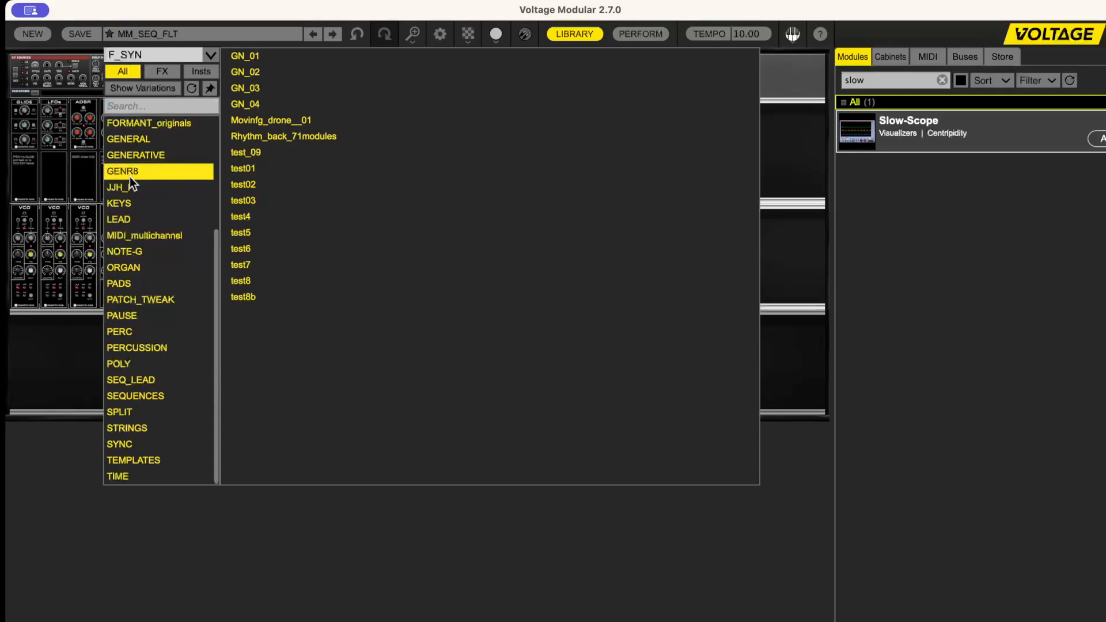
{"action": "left_click", "coordinate": [264, 137]}
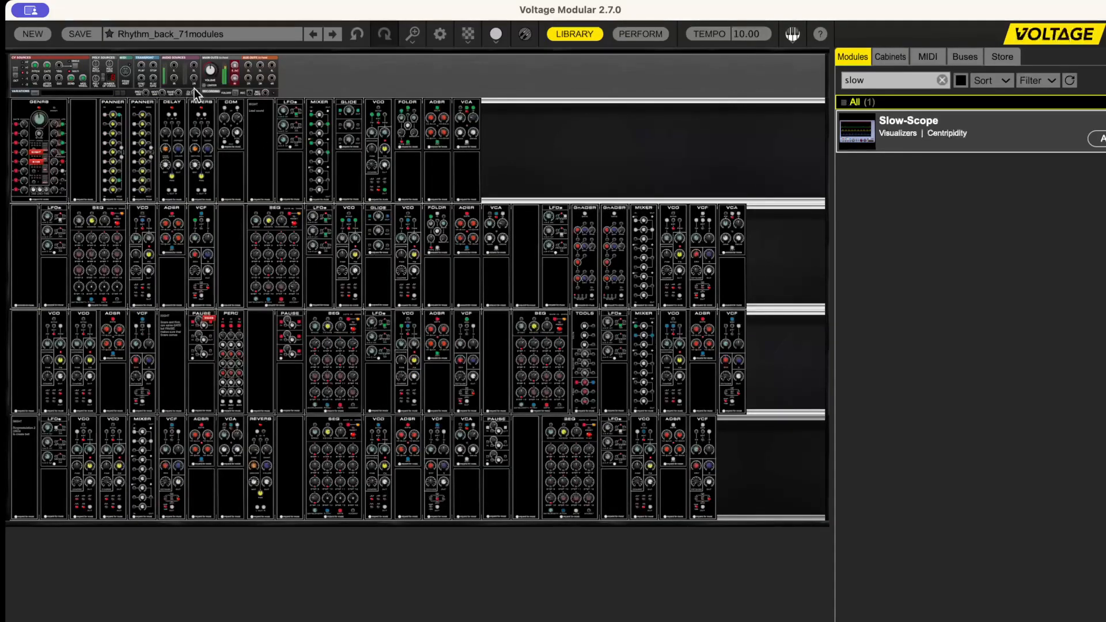
Load the preset 48steps0-4 from the SEQUENCES category.
{"action": "left_click", "coordinate": [176, 34]}
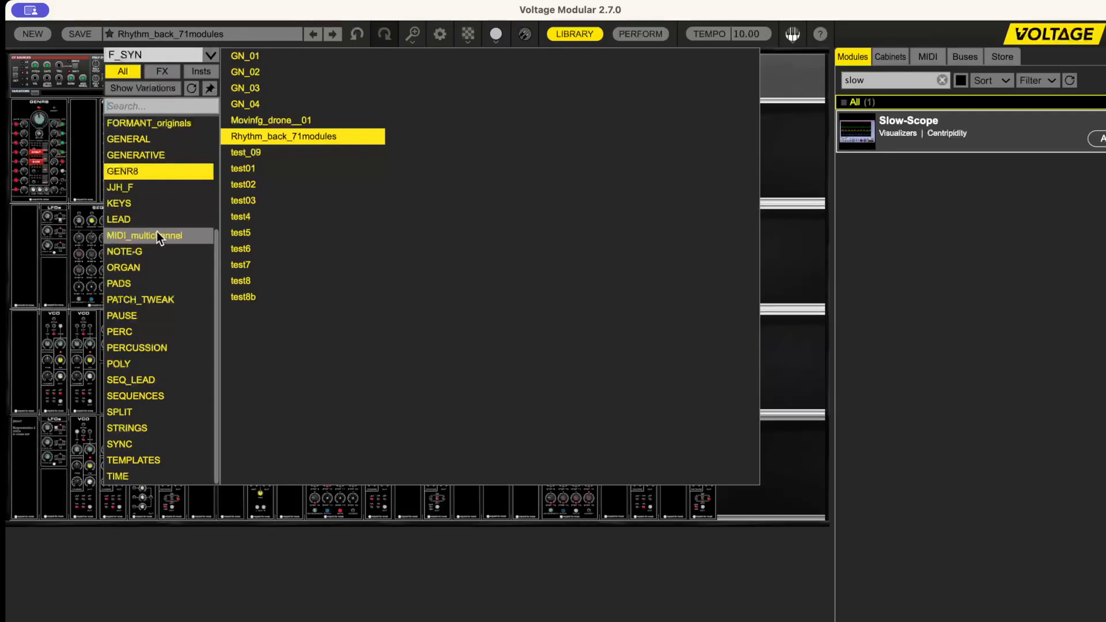
{"action": "left_click", "coordinate": [145, 395]}
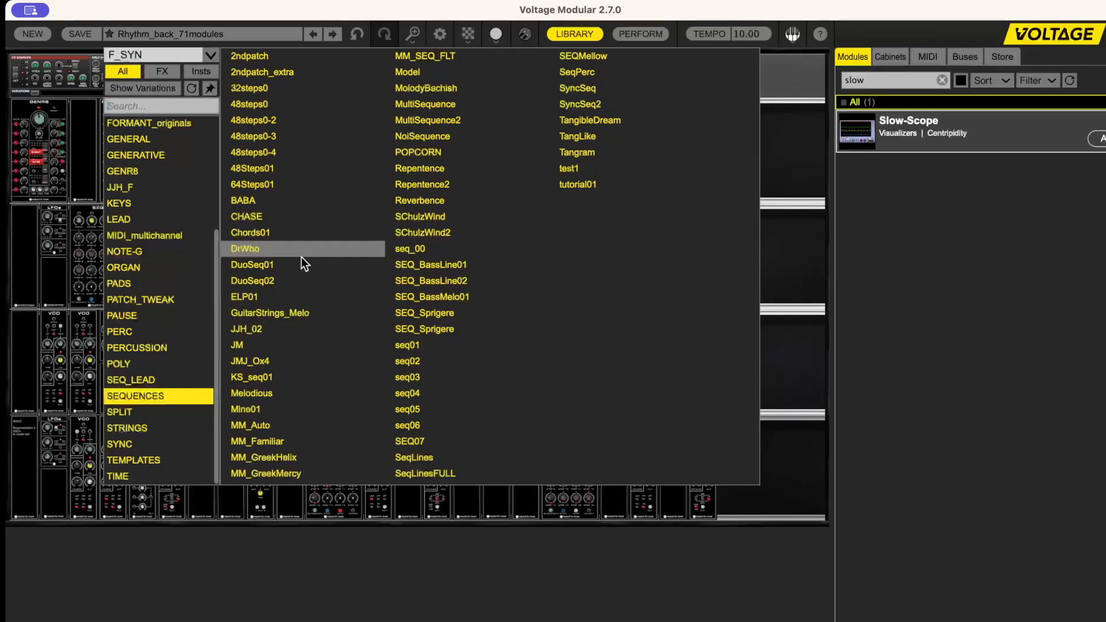
{"action": "left_click", "coordinate": [262, 151]}
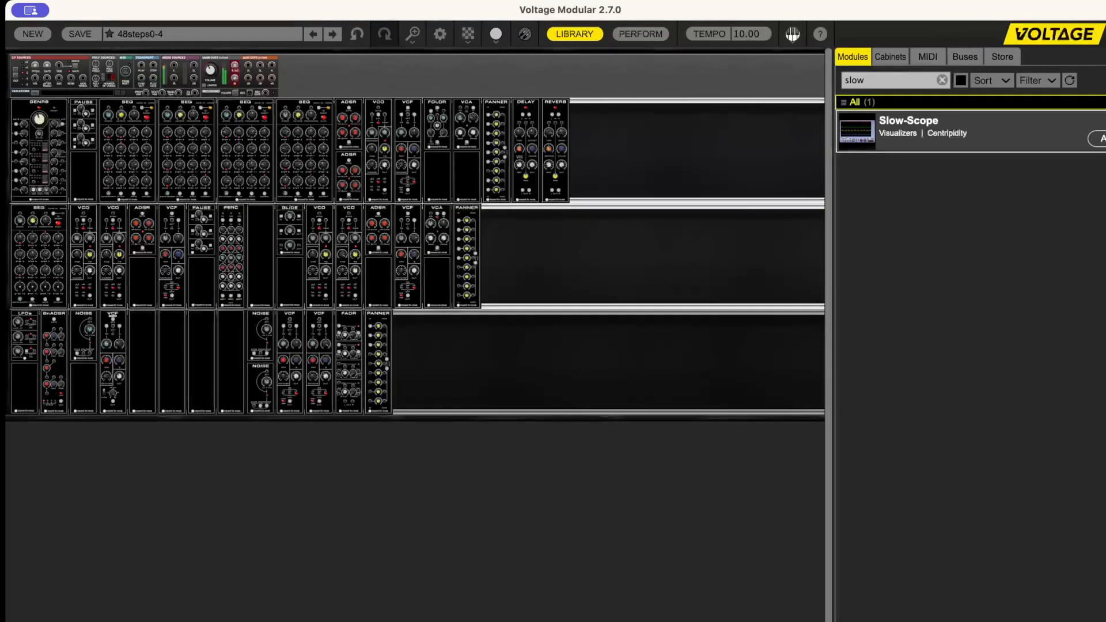
Hide the module library and examine the GENR8, the PAUSE and SEQ modules, and the voice row beneath them.
{"action": "scroll", "coordinate": [40, 201], "scroll_direction": "up", "scroll_amount": 5}
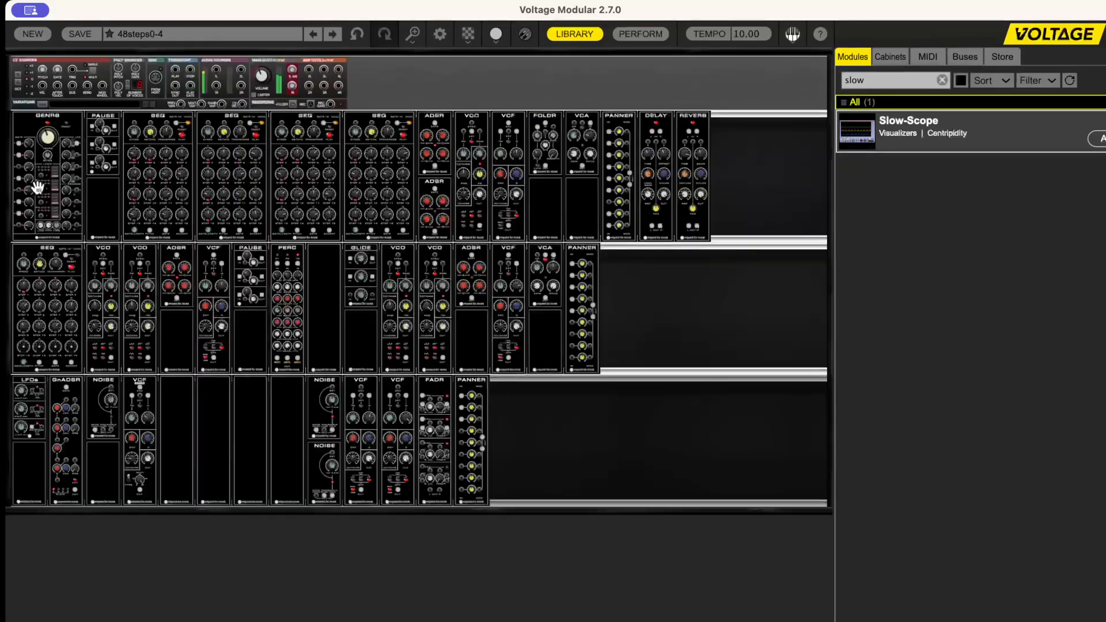
{"action": "scroll", "coordinate": [37, 188], "scroll_direction": "up", "scroll_amount": 3}
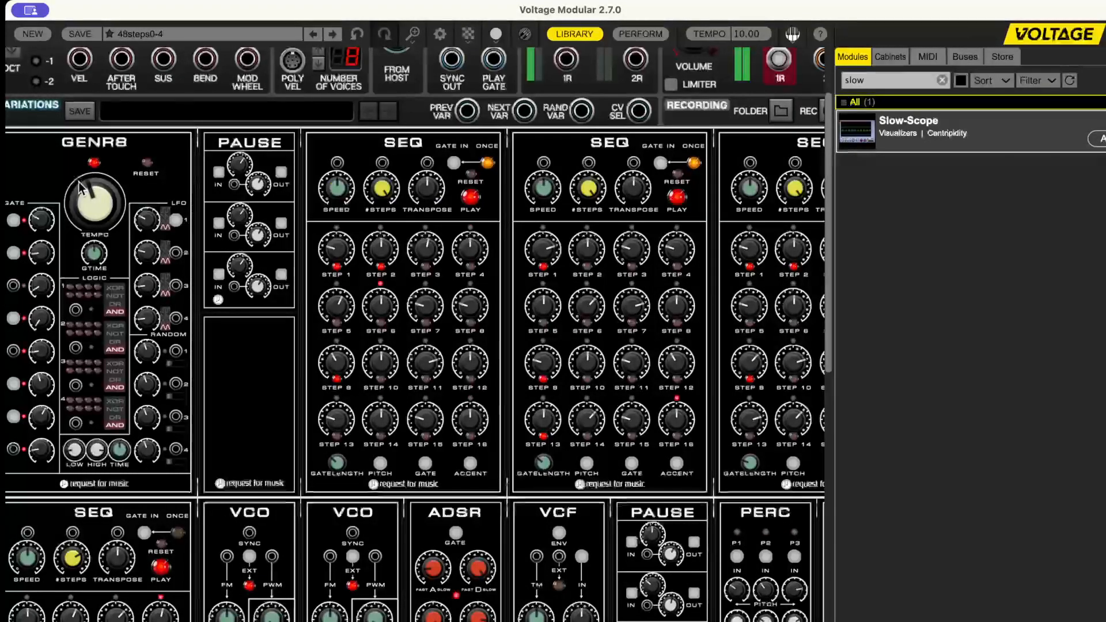
{"action": "mouse_move", "coordinate": [12, 225]}
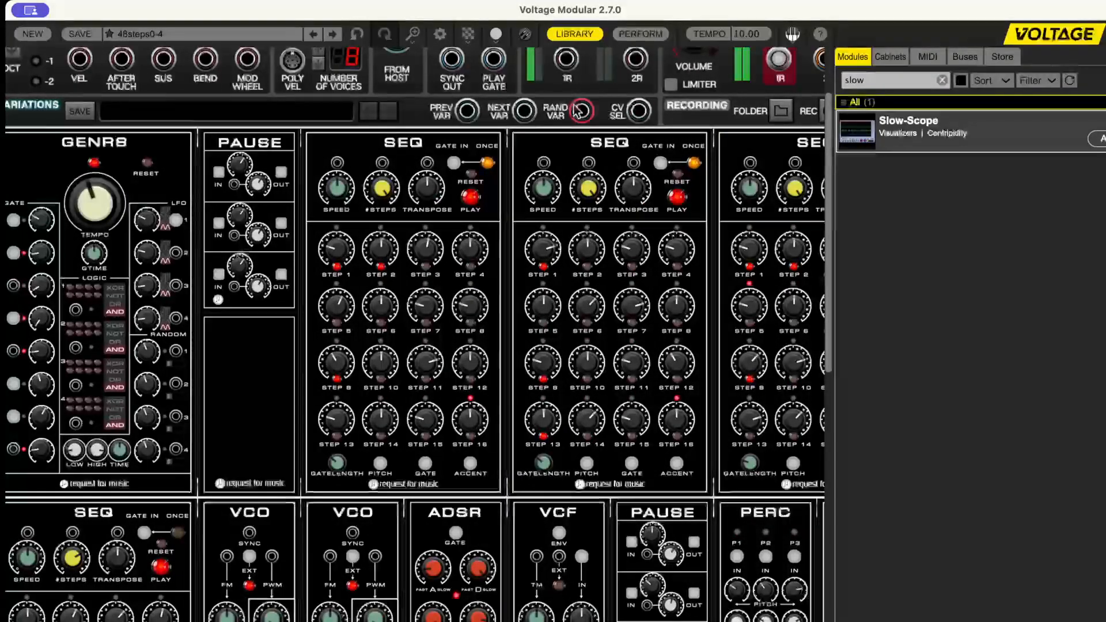
{"action": "left_click", "coordinate": [575, 34]}
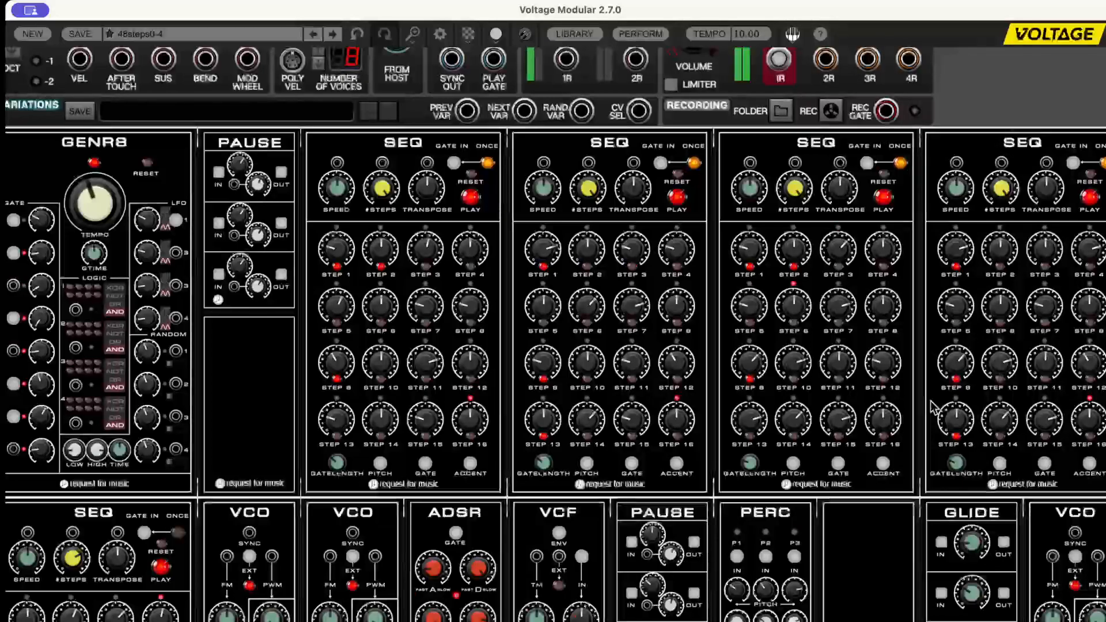
{"action": "scroll", "coordinate": [882, 410], "scroll_direction": "down", "scroll_amount": 5}
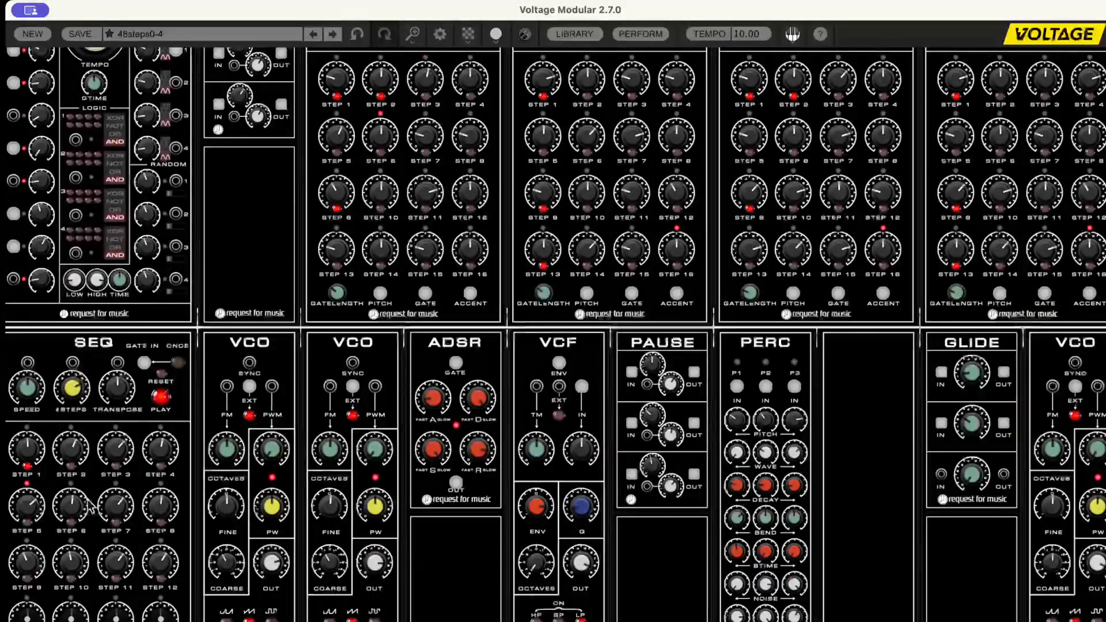
{"action": "scroll", "coordinate": [92, 507], "scroll_direction": "up", "scroll_amount": 1}
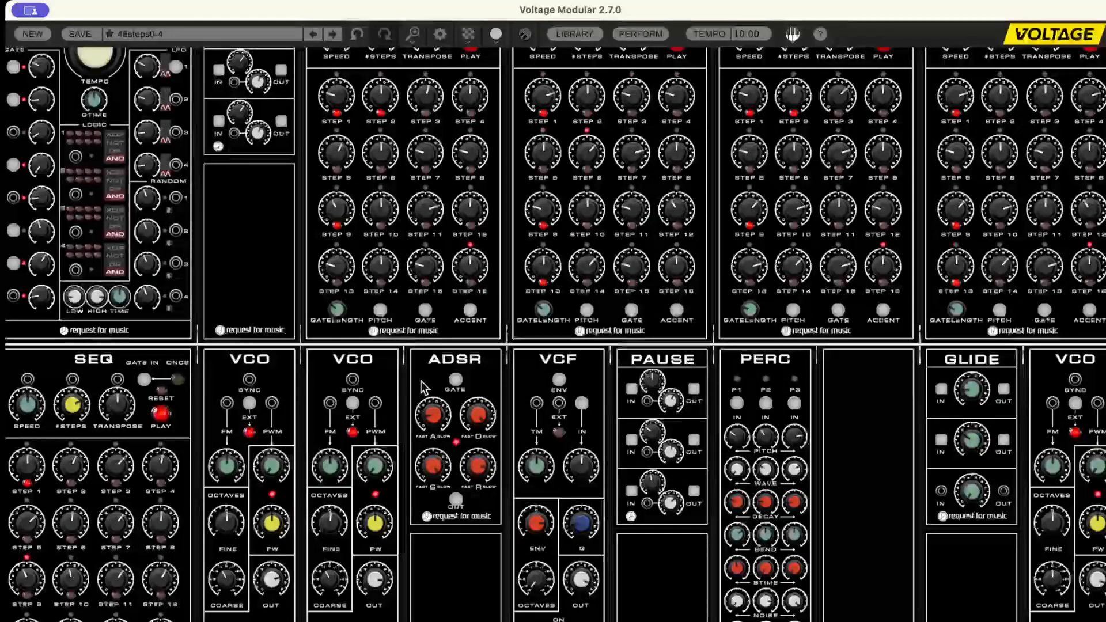
{"action": "mouse_move", "coordinate": [358, 406]}
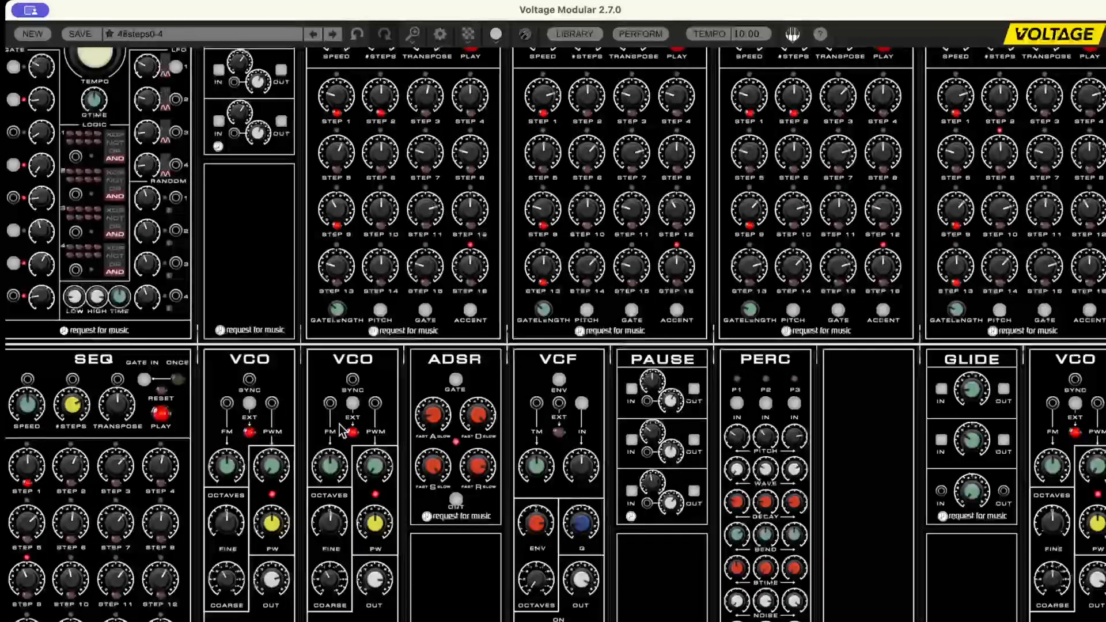
{"action": "scroll", "coordinate": [277, 380], "scroll_direction": "up", "scroll_amount": 4}
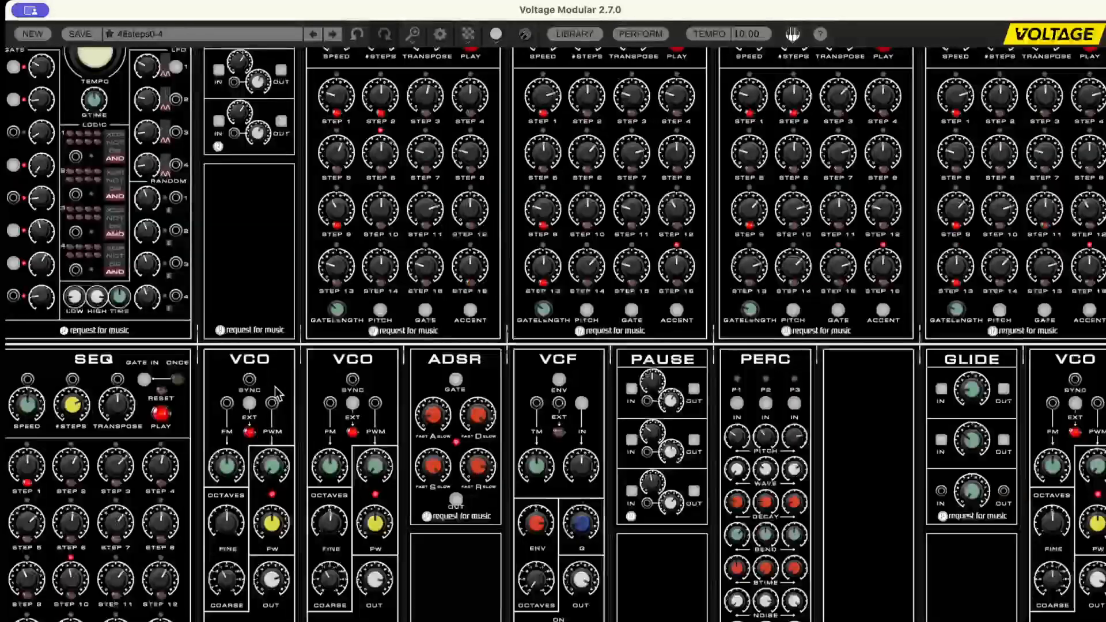
{"action": "scroll", "coordinate": [279, 395], "scroll_direction": "up", "scroll_amount": 5}
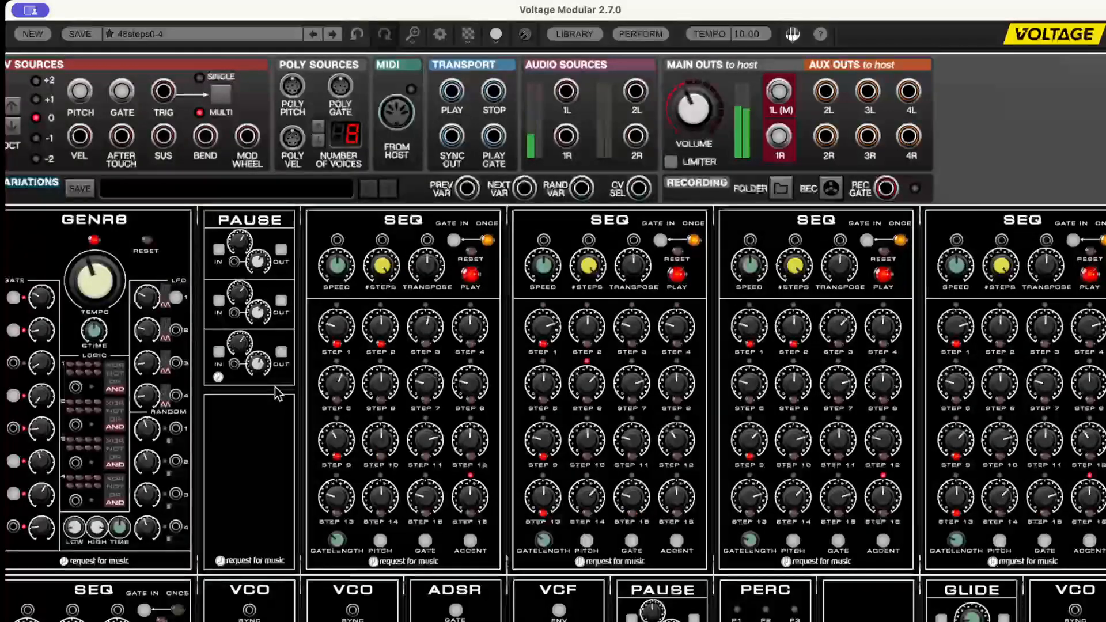